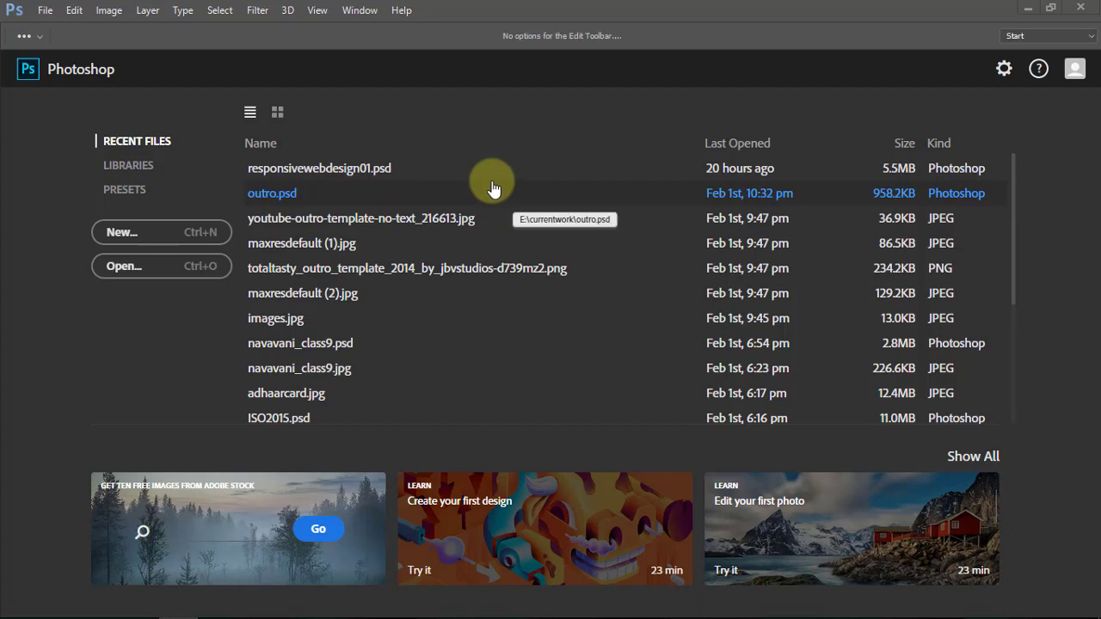
Show the new-document presets (Letter, Legal, 5 x 7, 8 x 10 in) on the start screen.
{"action": "left_click", "coordinate": [144, 167]}
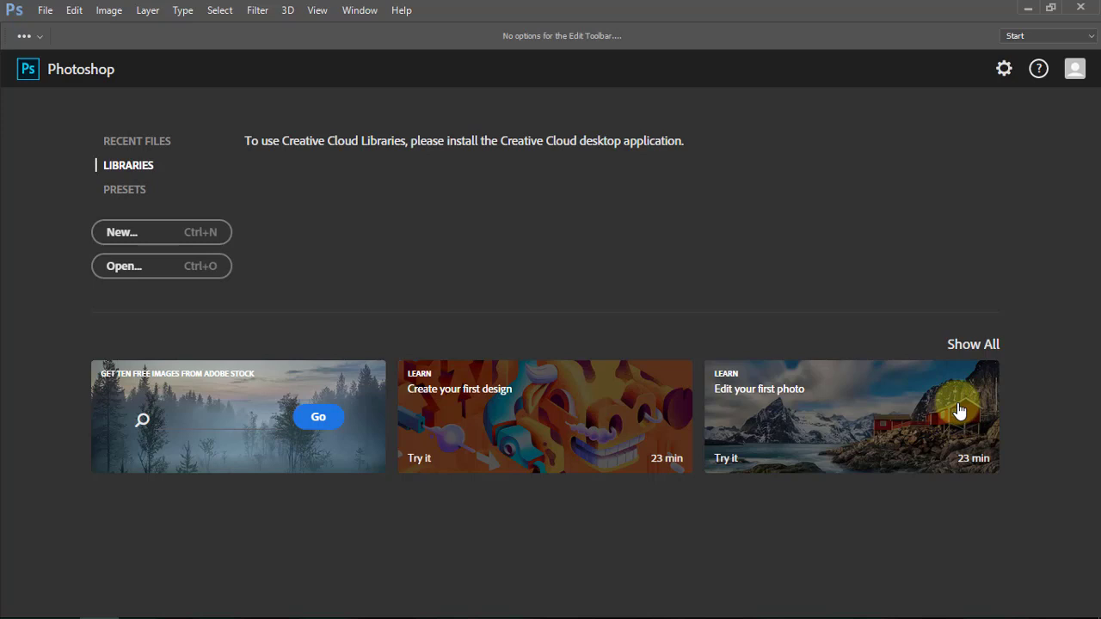
{"action": "left_click", "coordinate": [135, 203]}
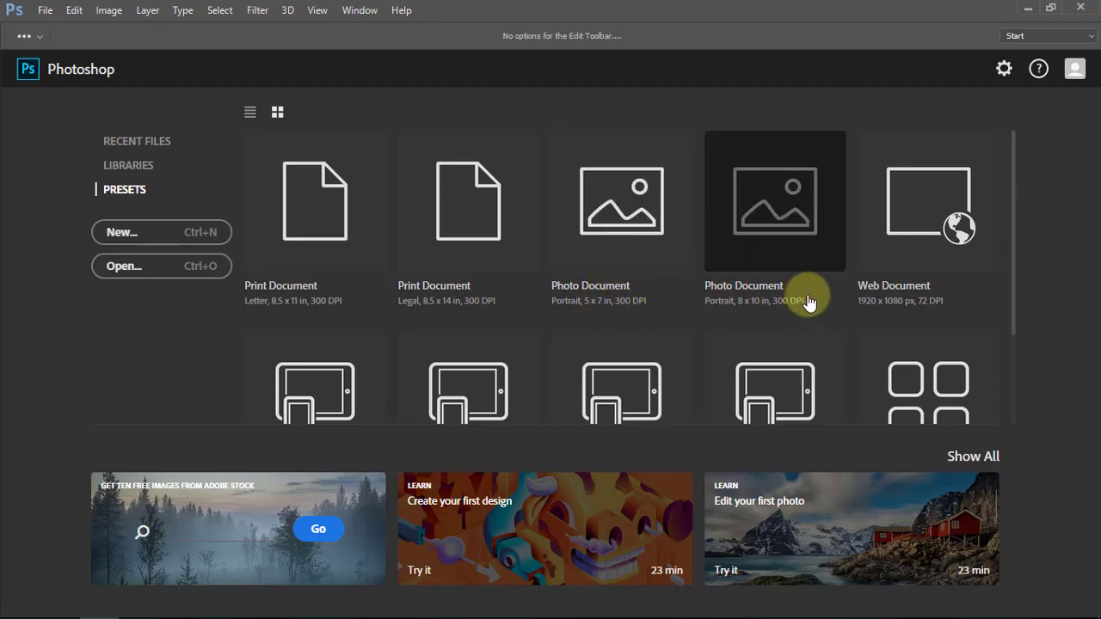
{"action": "scroll", "coordinate": [924, 268], "scroll_direction": "down", "scroll_amount": 5}
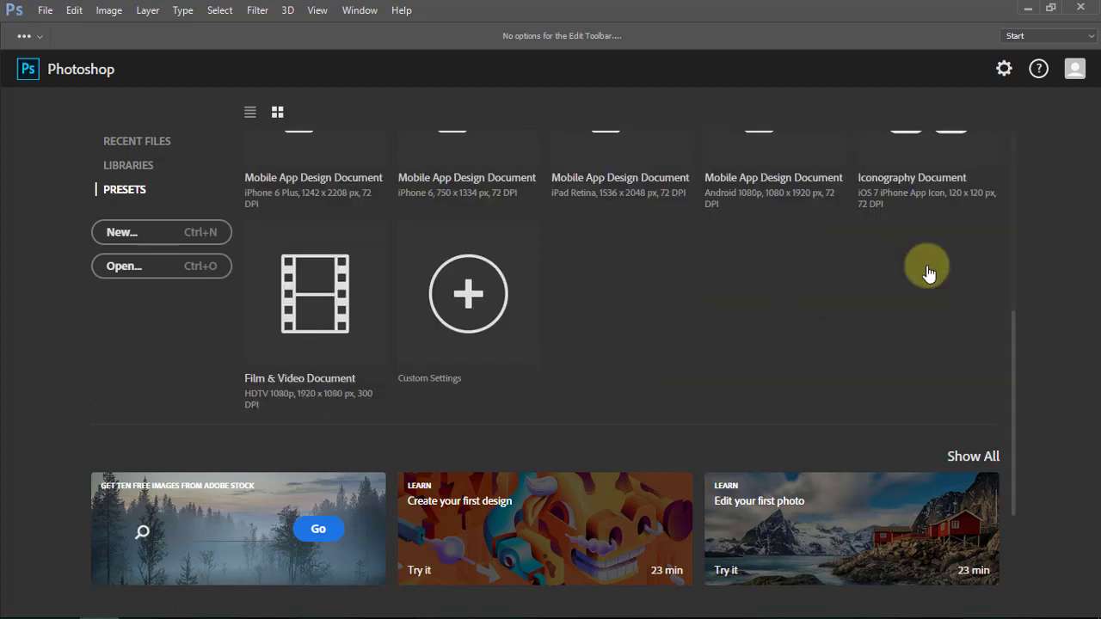
{"action": "scroll", "coordinate": [925, 268], "scroll_direction": "up", "scroll_amount": 5}
{"action": "scroll", "coordinate": [515, 318], "scroll_direction": "down", "scroll_amount": 5}
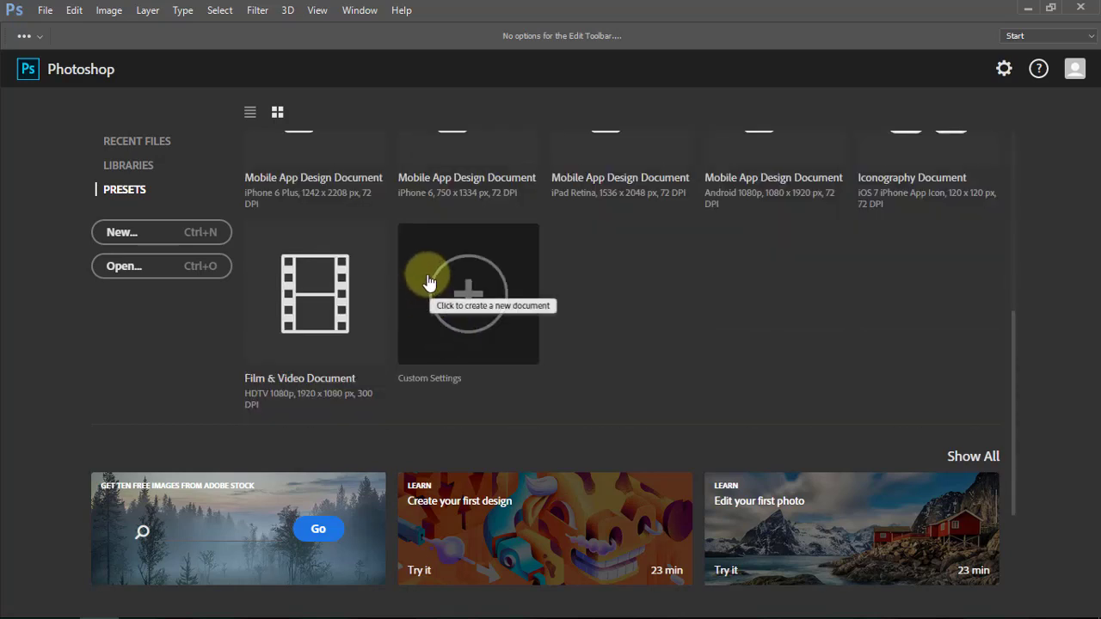
{"action": "scroll", "coordinate": [423, 284], "scroll_direction": "up", "scroll_amount": 5}
{"action": "scroll", "coordinate": [430, 292], "scroll_direction": "down", "scroll_amount": 5}
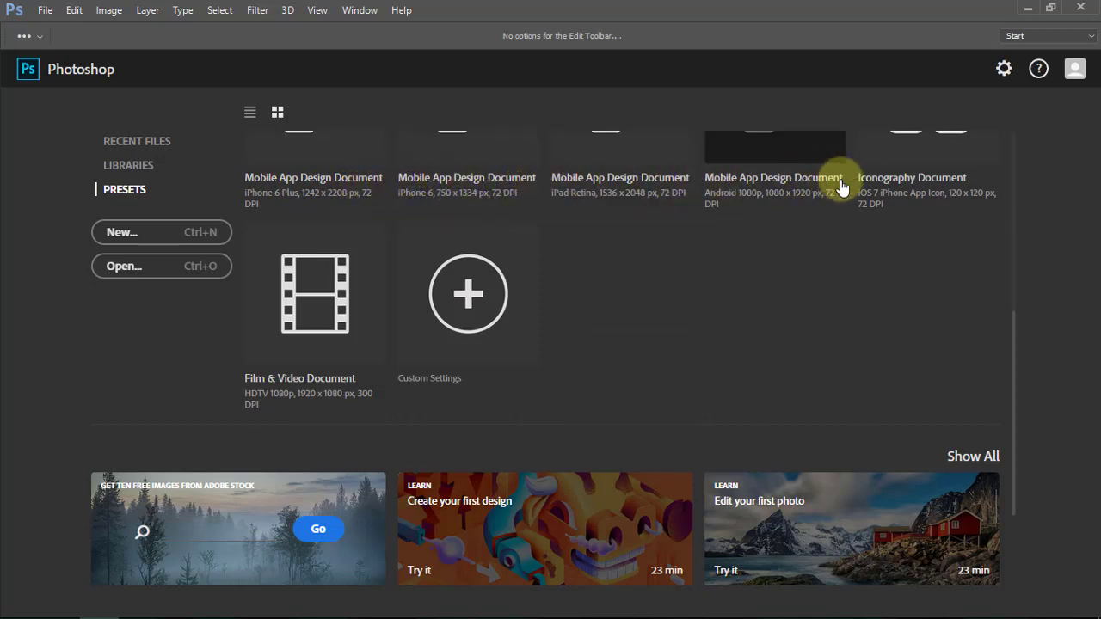
{"action": "scroll", "coordinate": [821, 213], "scroll_direction": "up", "scroll_amount": 3}
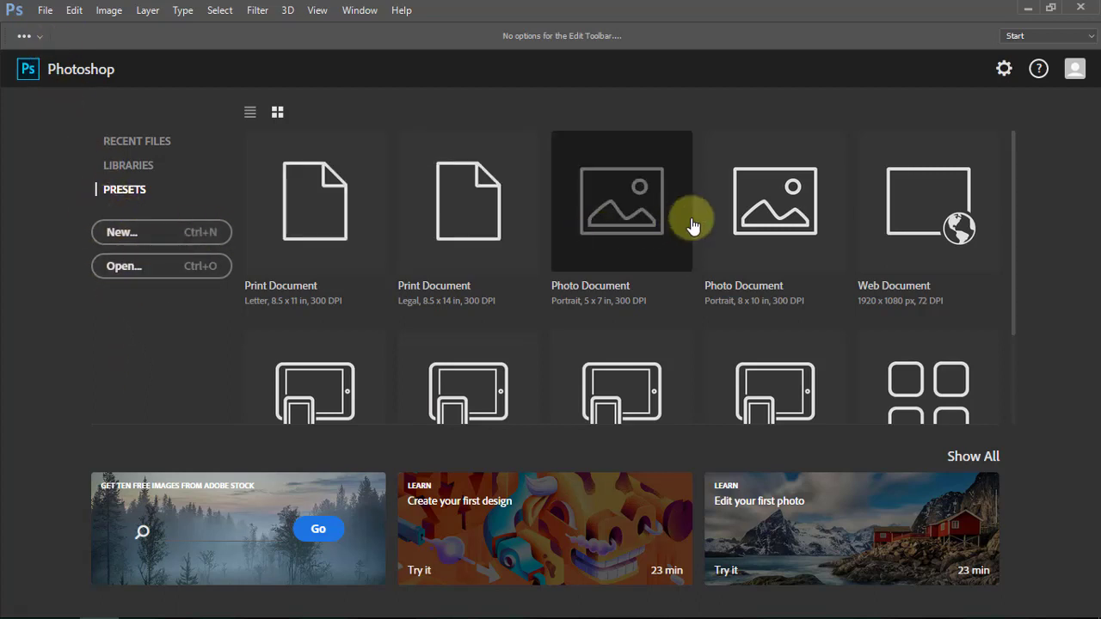
Start a new document and name it intro.
{"action": "left_click", "coordinate": [157, 236]}
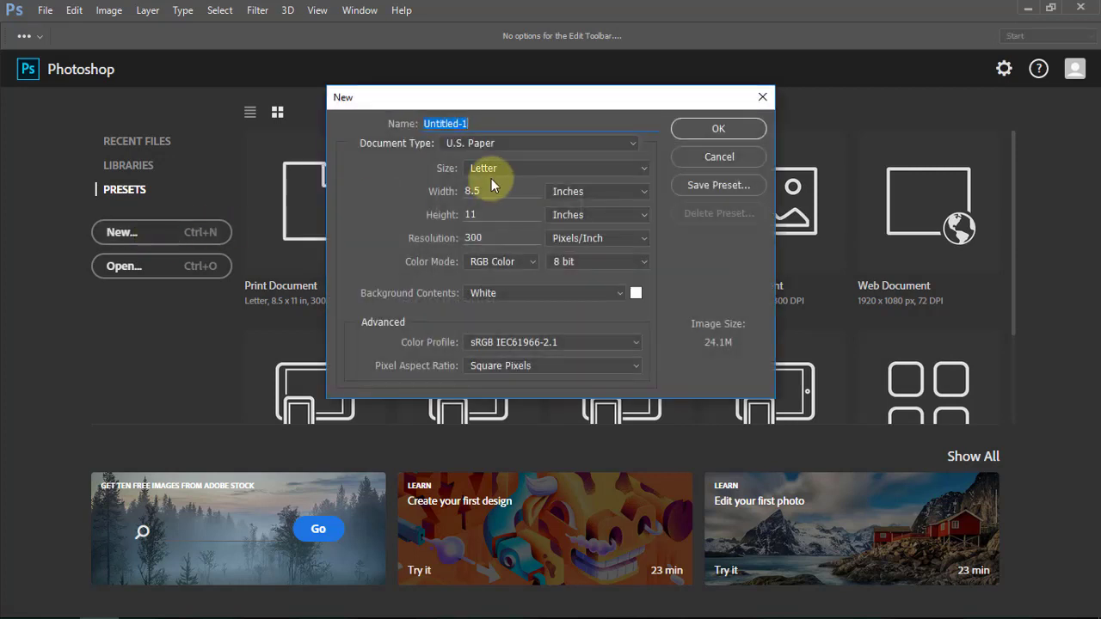
{"action": "type", "text": "first"}
{"action": "type", "text": "i"}
{"action": "key", "text": "BackSpace"}
{"action": "key", "text": "BackSpace"}
{"action": "key", "text": "BackSpace"}
{"action": "type", "text": "intro"}
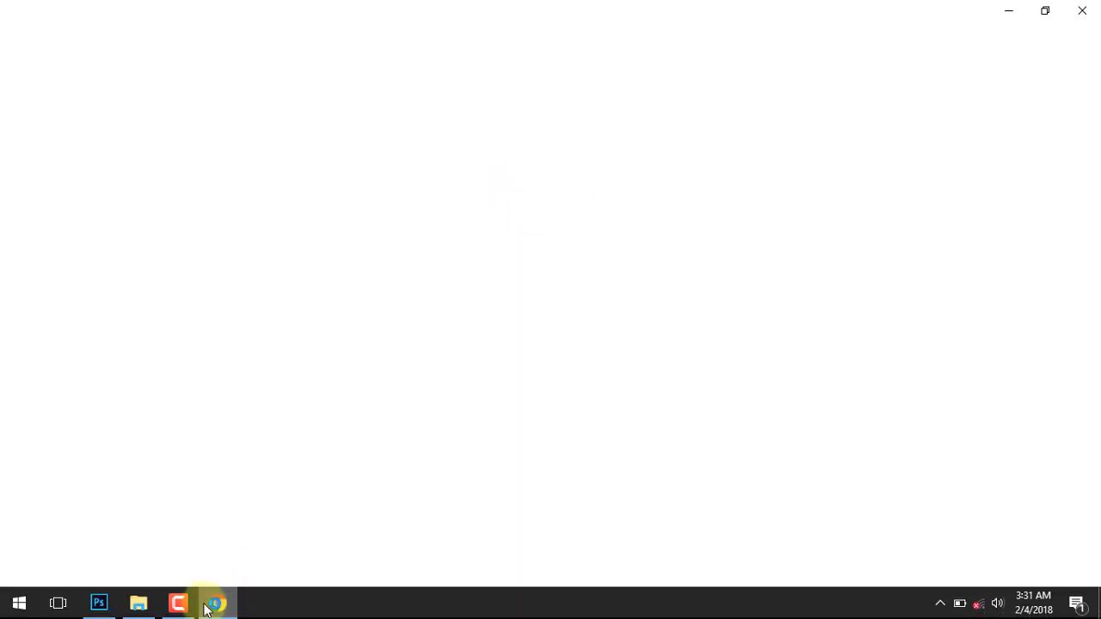
{"action": "left_click", "coordinate": [99, 602]}
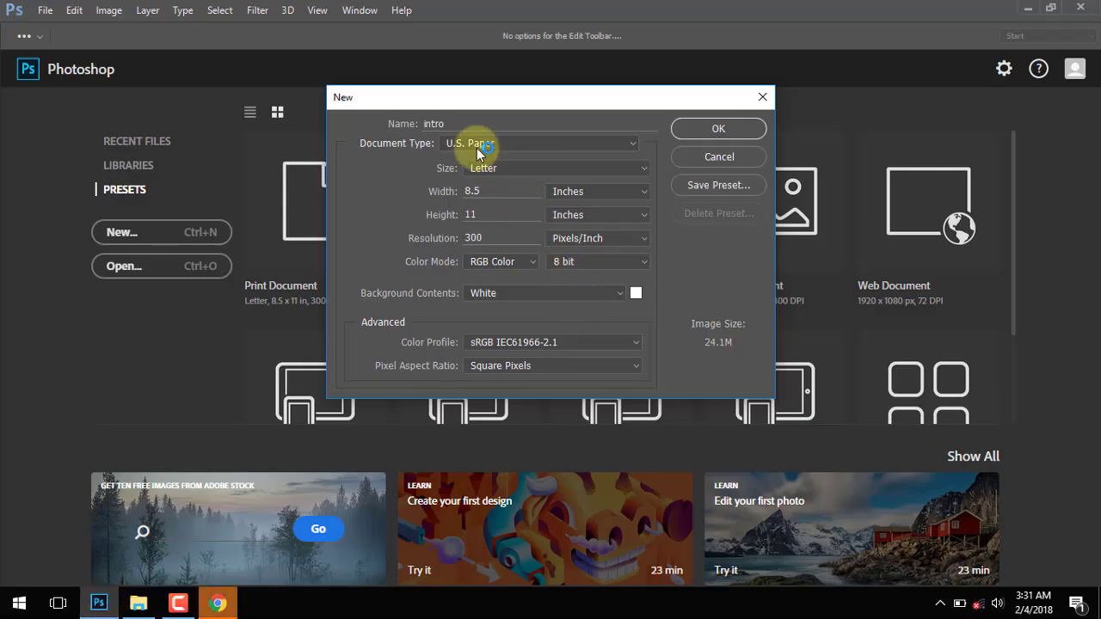
{"action": "left_click", "coordinate": [218, 601]}
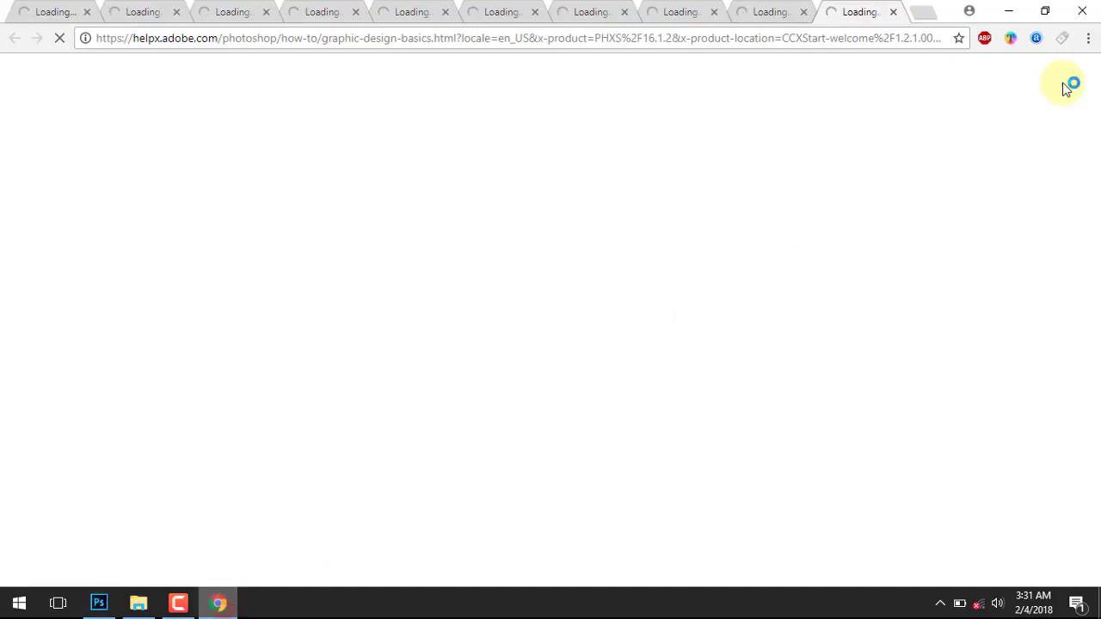
{"action": "left_click", "coordinate": [1075, 21]}
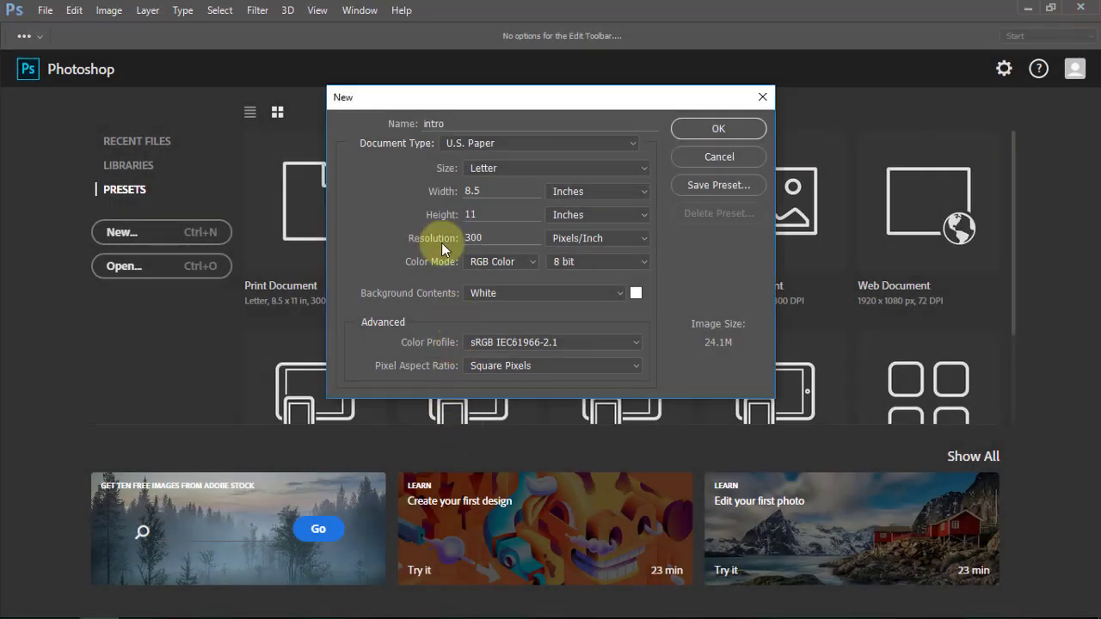
Set the document type to U.S. Paper at Legal size, 8.5 × 14 inches.
{"action": "left_click", "coordinate": [522, 148]}
{"action": "left_click", "coordinate": [542, 142]}
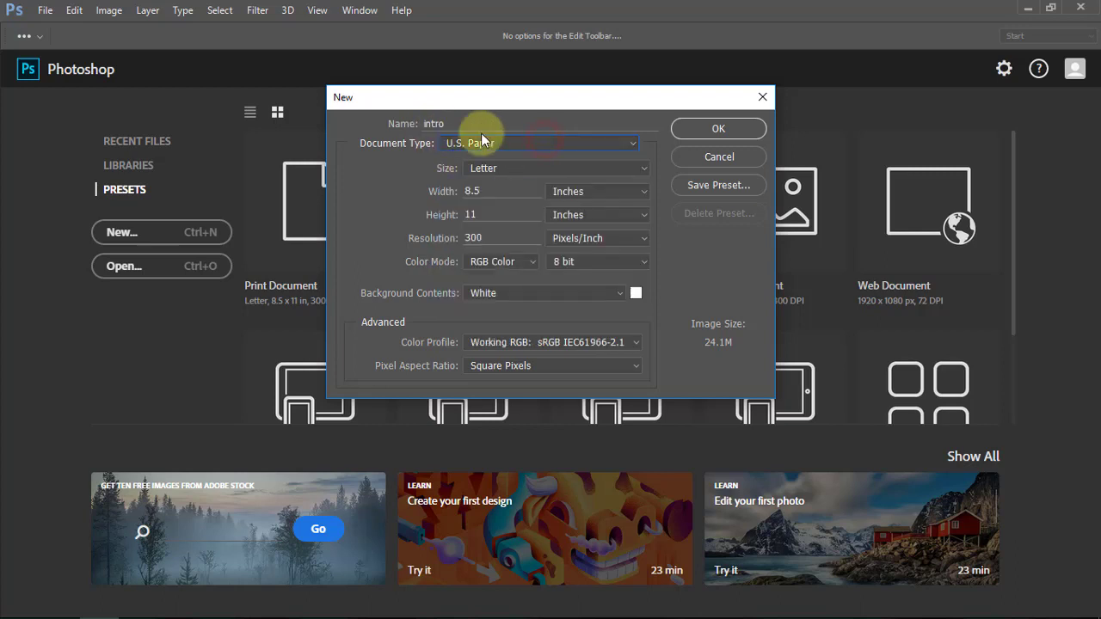
{"action": "left_click", "coordinate": [498, 168]}
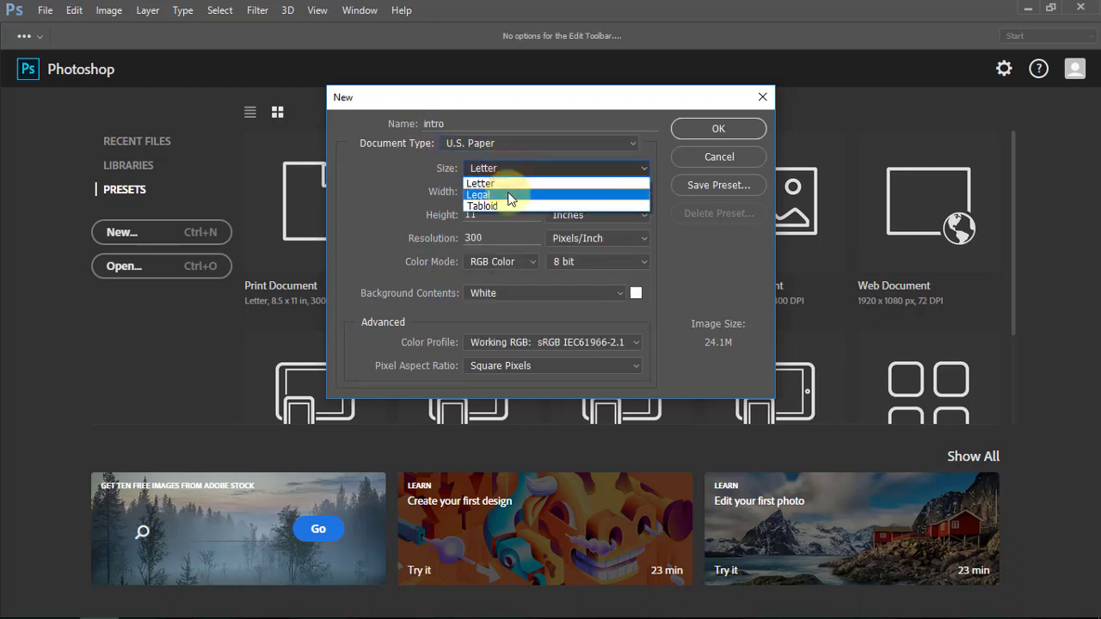
{"action": "left_click", "coordinate": [508, 192]}
{"action": "left_click", "coordinate": [517, 166]}
{"action": "left_click", "coordinate": [518, 187]}
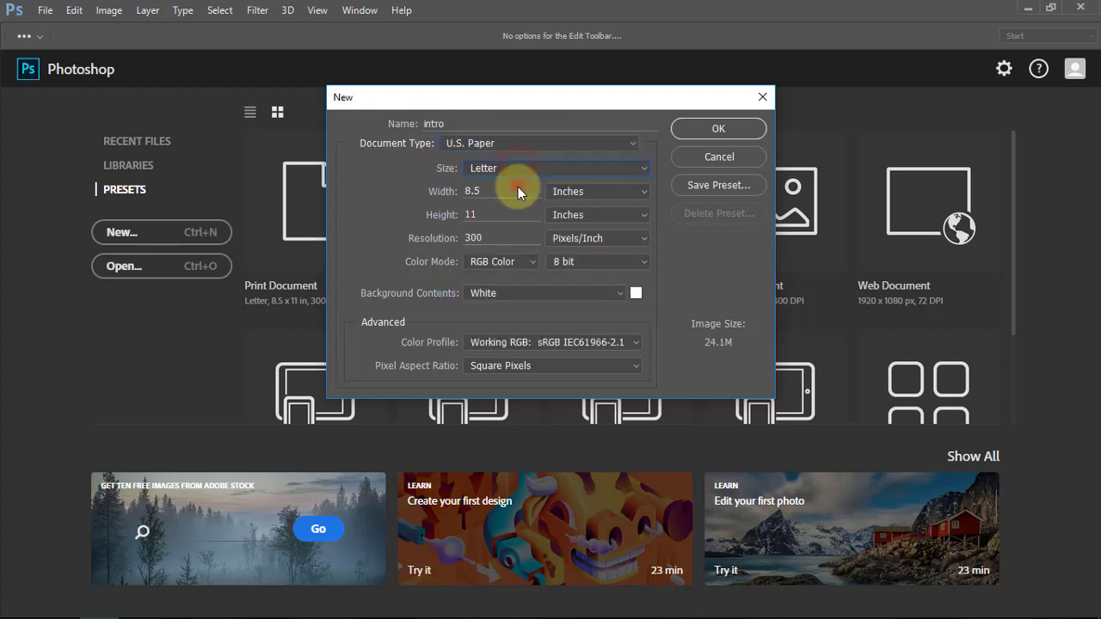
{"action": "left_click", "coordinate": [519, 176]}
{"action": "left_click", "coordinate": [514, 197]}
{"action": "left_click", "coordinate": [507, 193]}
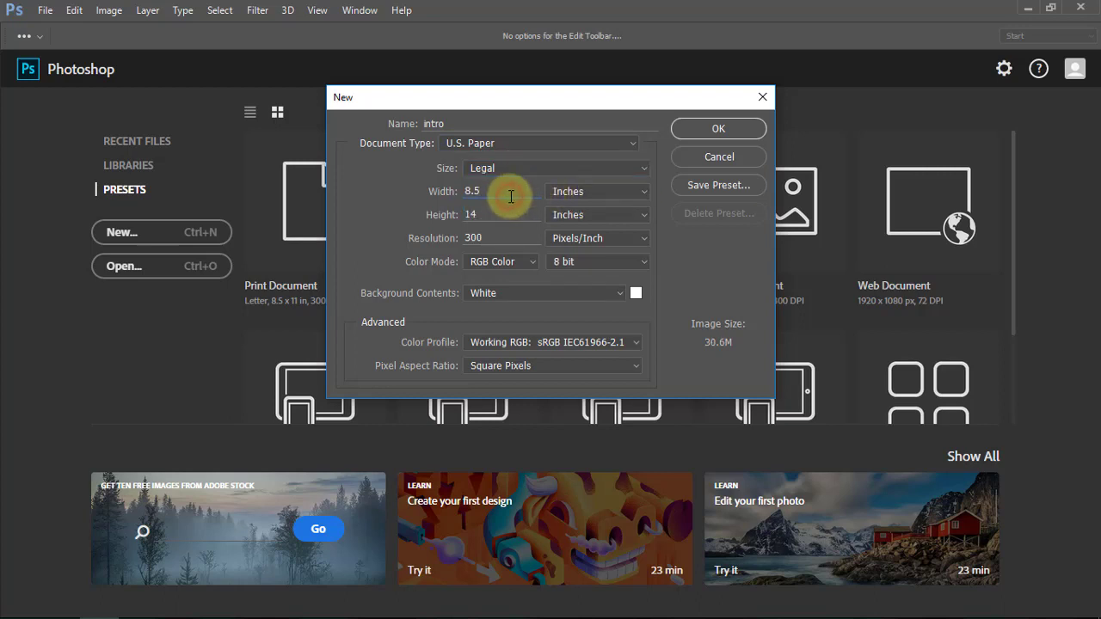
Keep RGB Color mode and a White background for the document.
{"action": "left_click", "coordinate": [502, 262]}
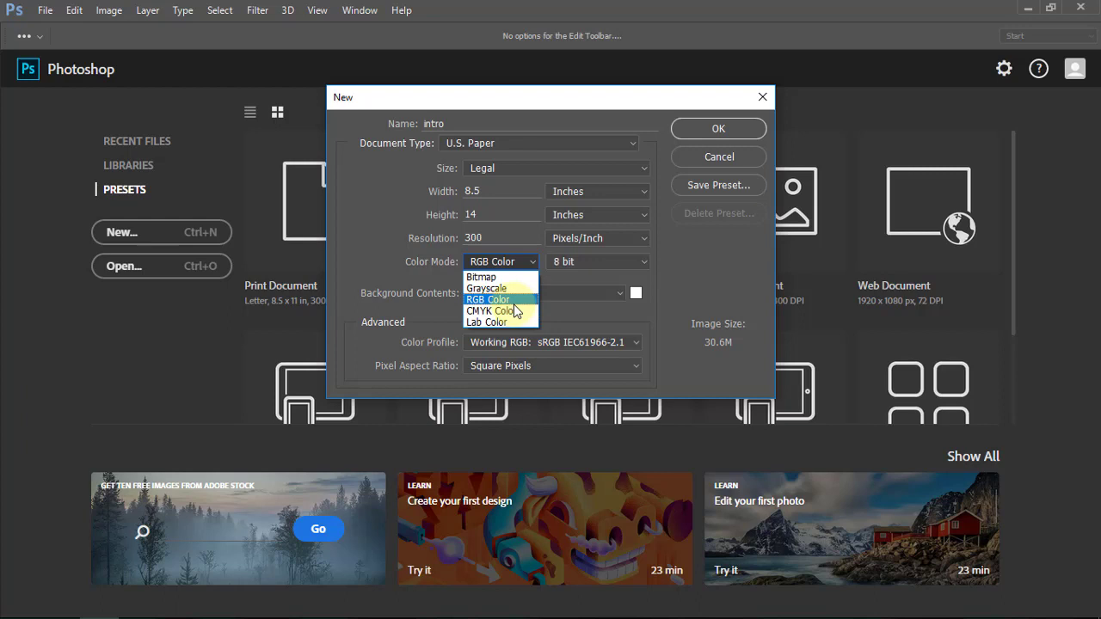
{"action": "left_click", "coordinate": [532, 261]}
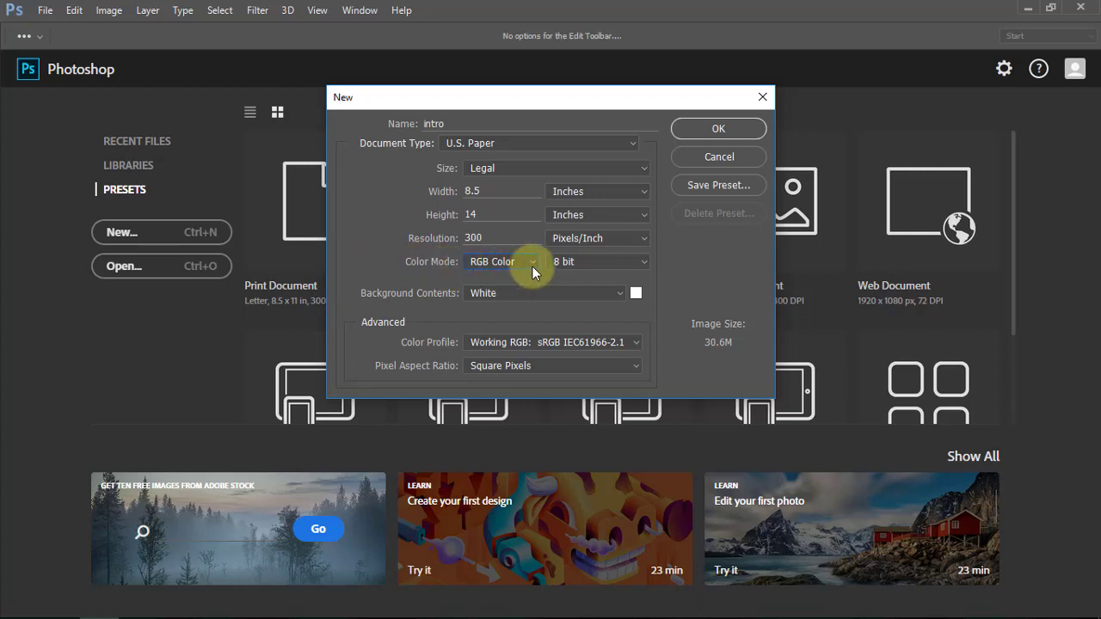
{"action": "left_click", "coordinate": [604, 296]}
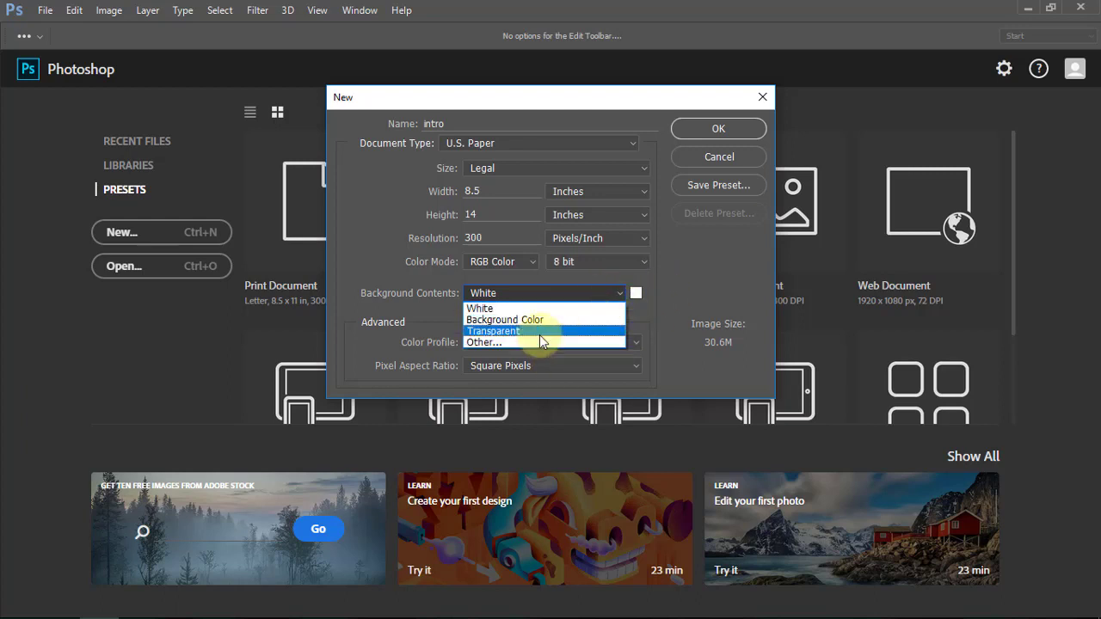
{"action": "left_click", "coordinate": [675, 287]}
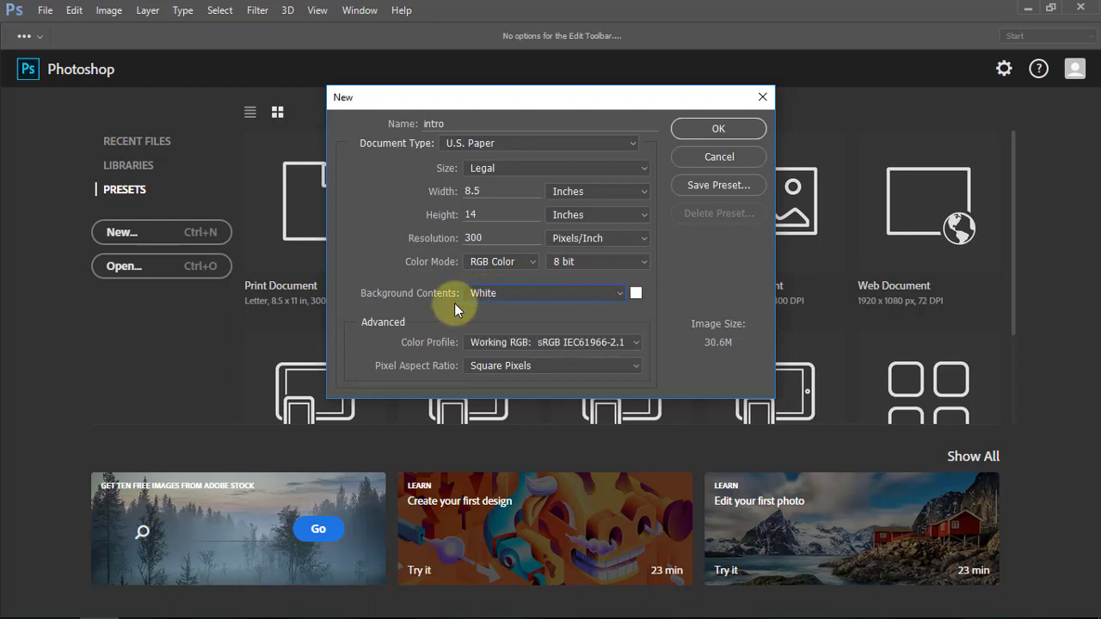
{"action": "left_click", "coordinate": [525, 263]}
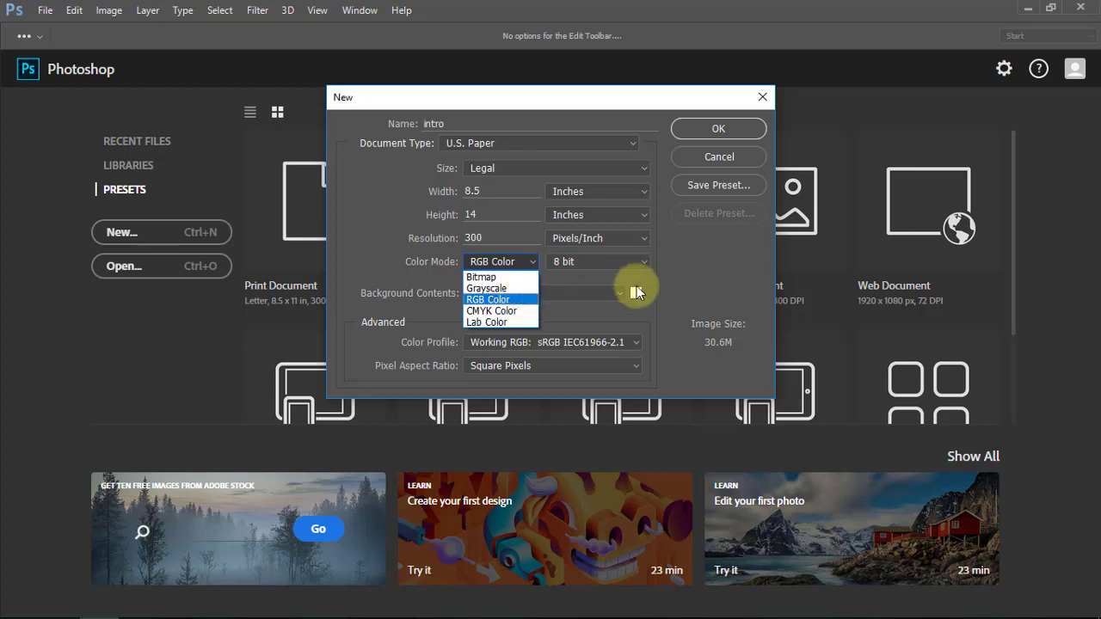
{"action": "left_click", "coordinate": [685, 276]}
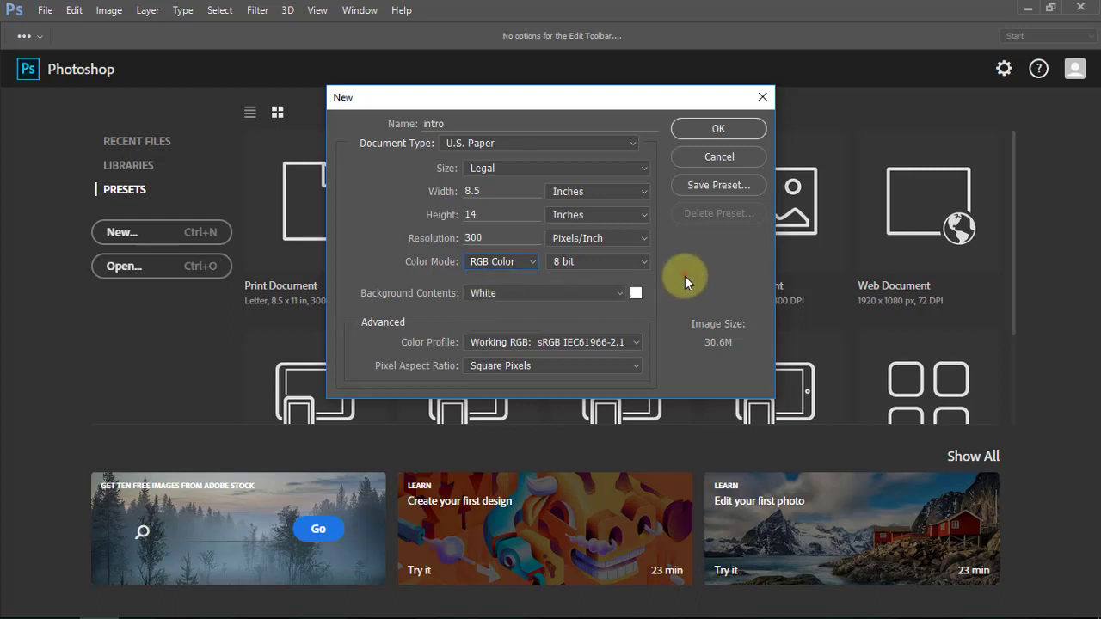
Create the blank 8.5 × 14 in, 300 ppi intro document.
{"action": "left_click", "coordinate": [686, 129]}
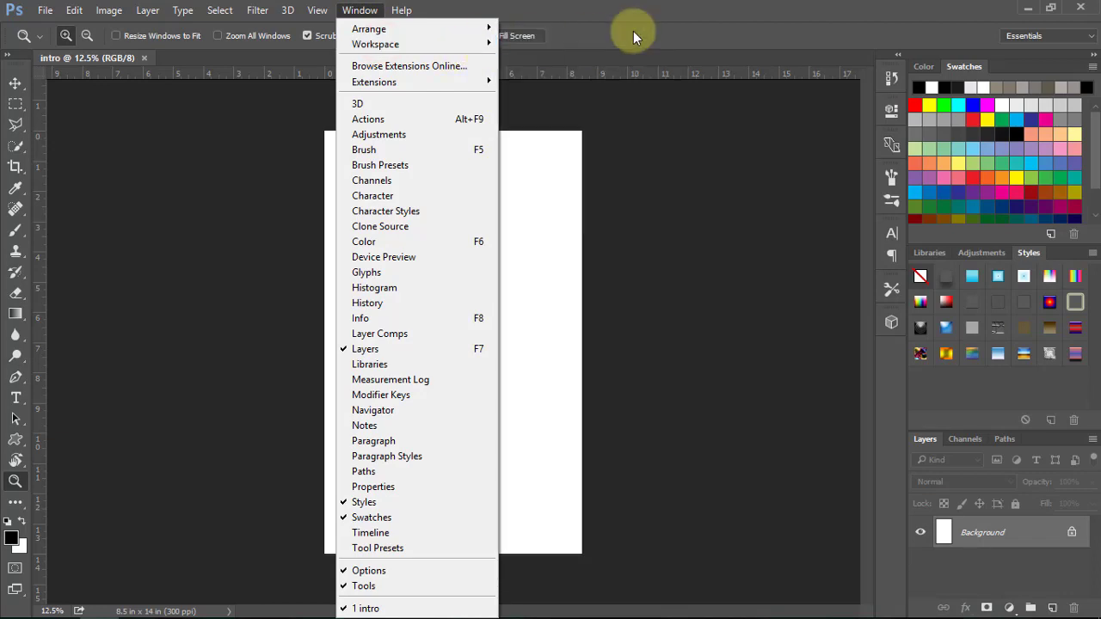
Restore the Photoshop window and try the 3D, Graphic and Web, and Painting workspaces.
{"action": "left_click", "coordinate": [665, 19]}
{"action": "double_click", "coordinate": [665, 19]}
{"action": "left_click", "coordinate": [967, 25]}
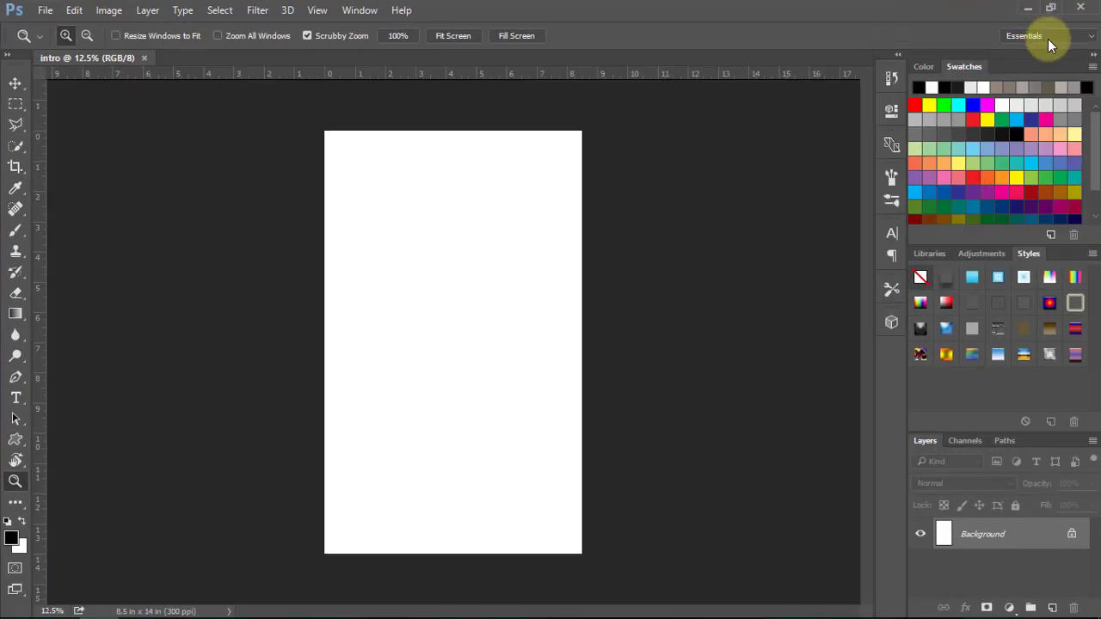
{"action": "left_click", "coordinate": [1047, 38]}
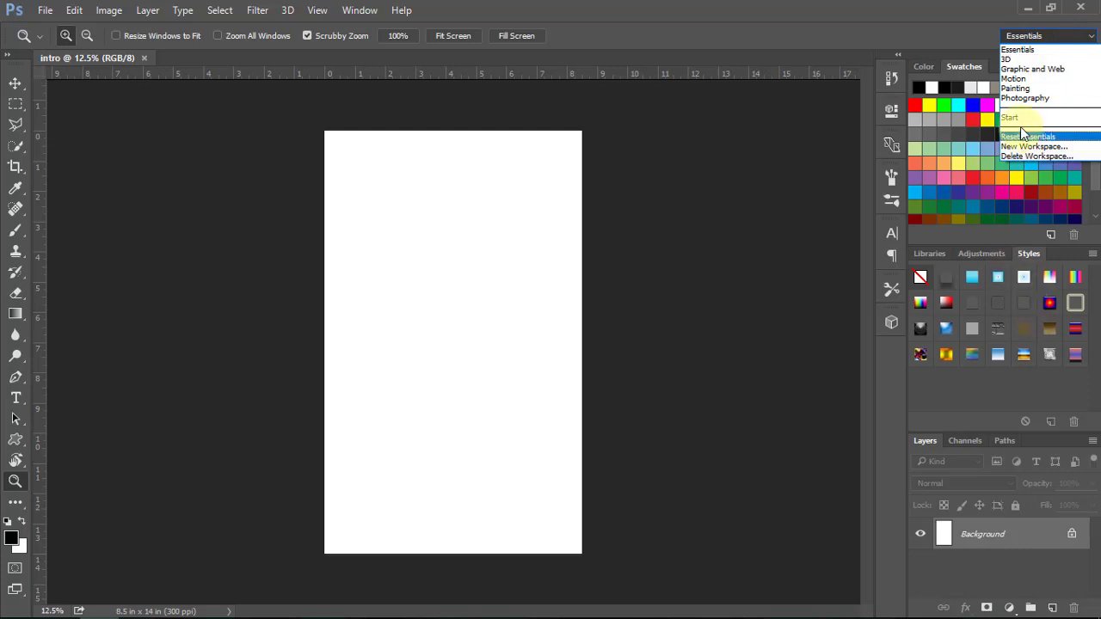
{"action": "left_click", "coordinate": [1022, 58]}
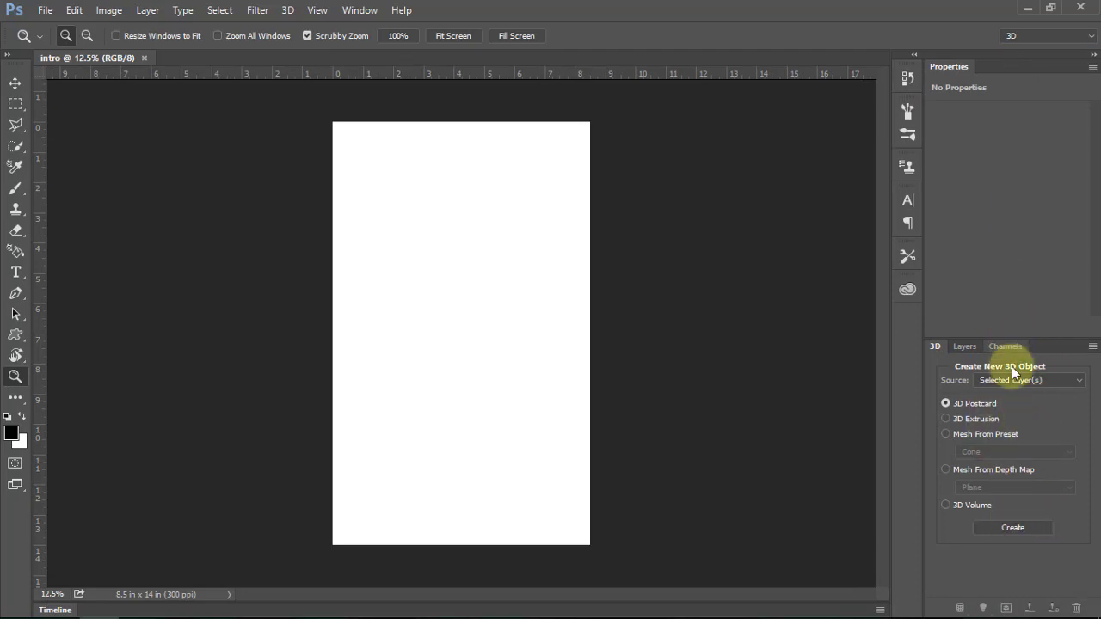
{"action": "left_click", "coordinate": [1031, 38]}
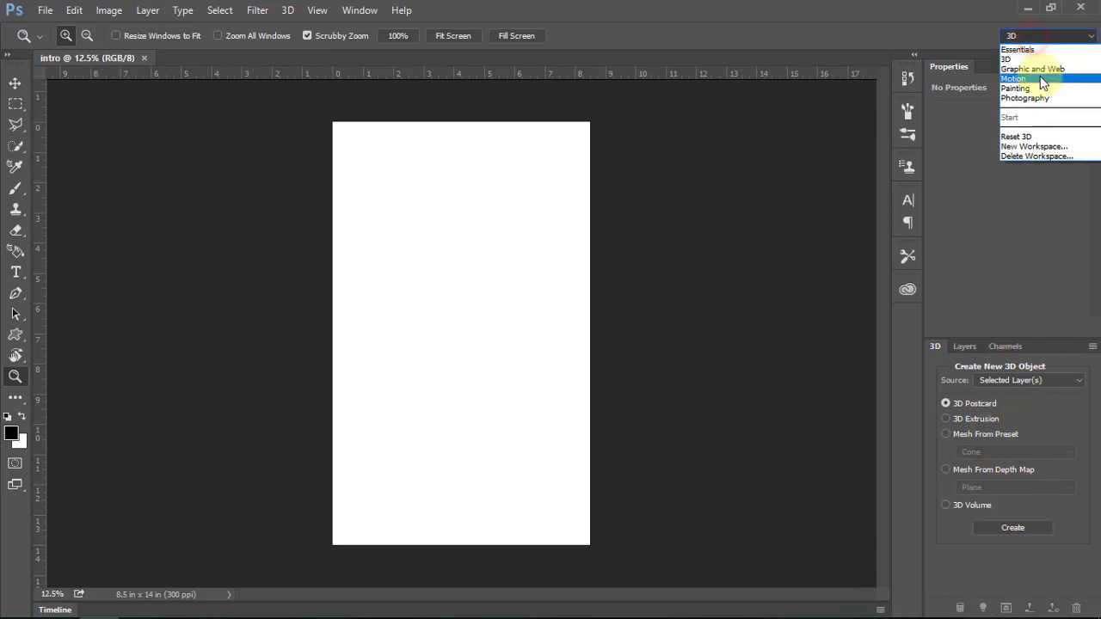
{"action": "left_click", "coordinate": [1039, 73]}
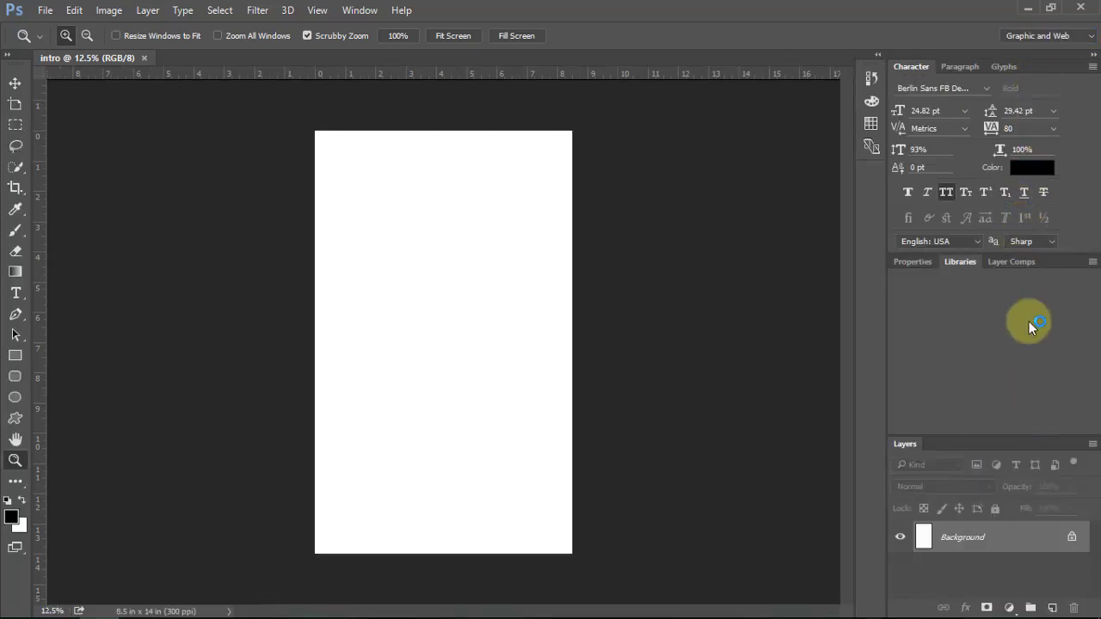
{"action": "left_click", "coordinate": [1067, 37]}
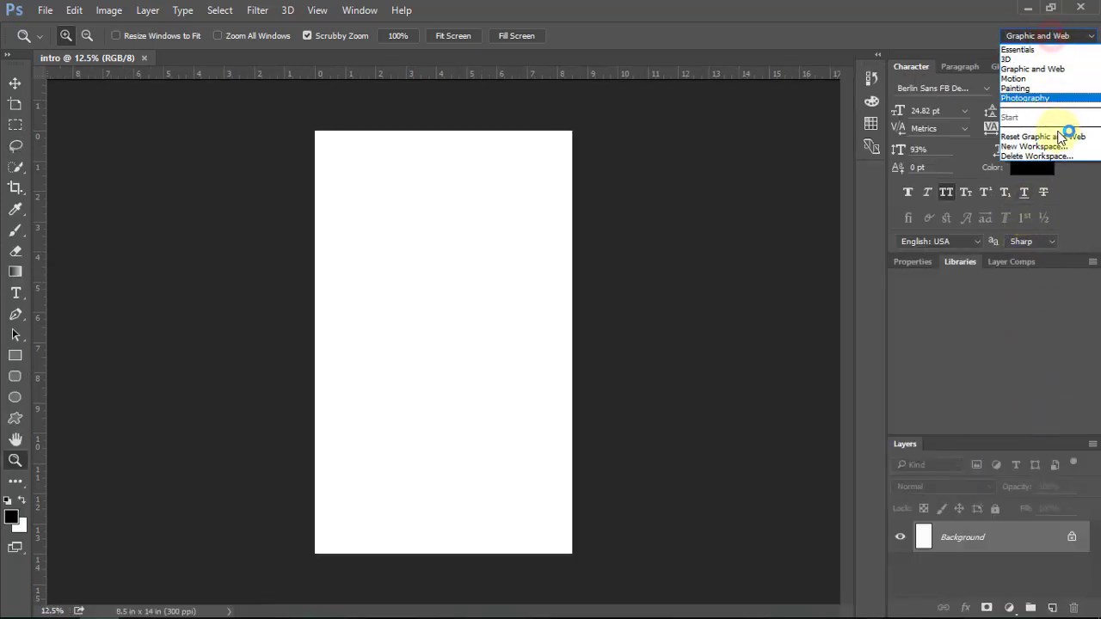
{"action": "left_click", "coordinate": [1019, 89]}
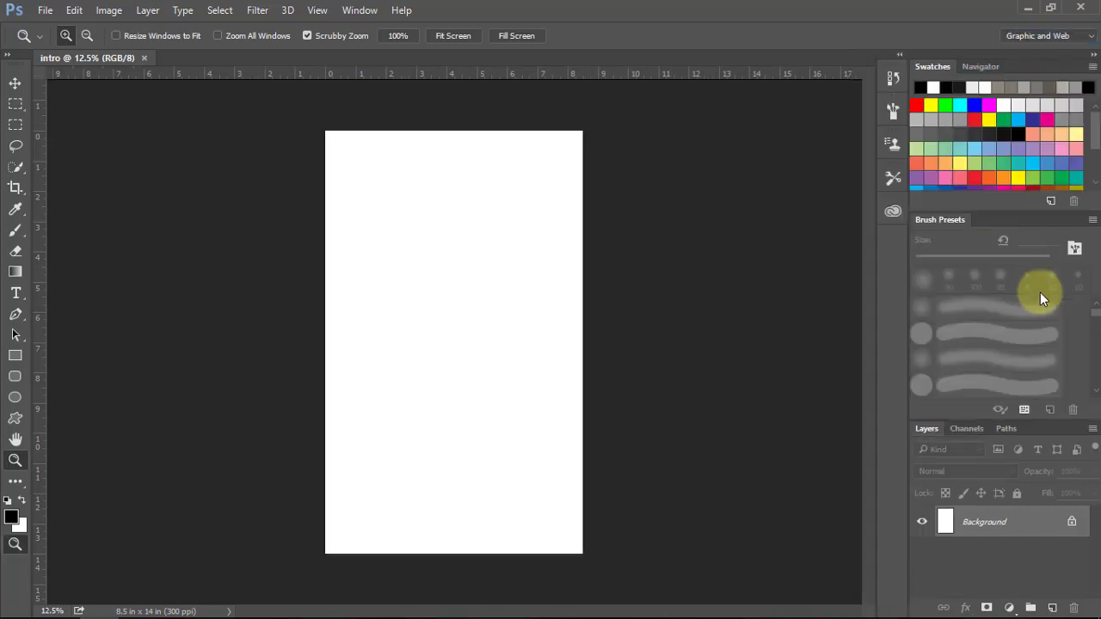
Switch to Essentials, then to Graphic and Web, and reopen the workspace list.
{"action": "left_click", "coordinate": [1010, 38]}
{"action": "left_click", "coordinate": [1011, 49]}
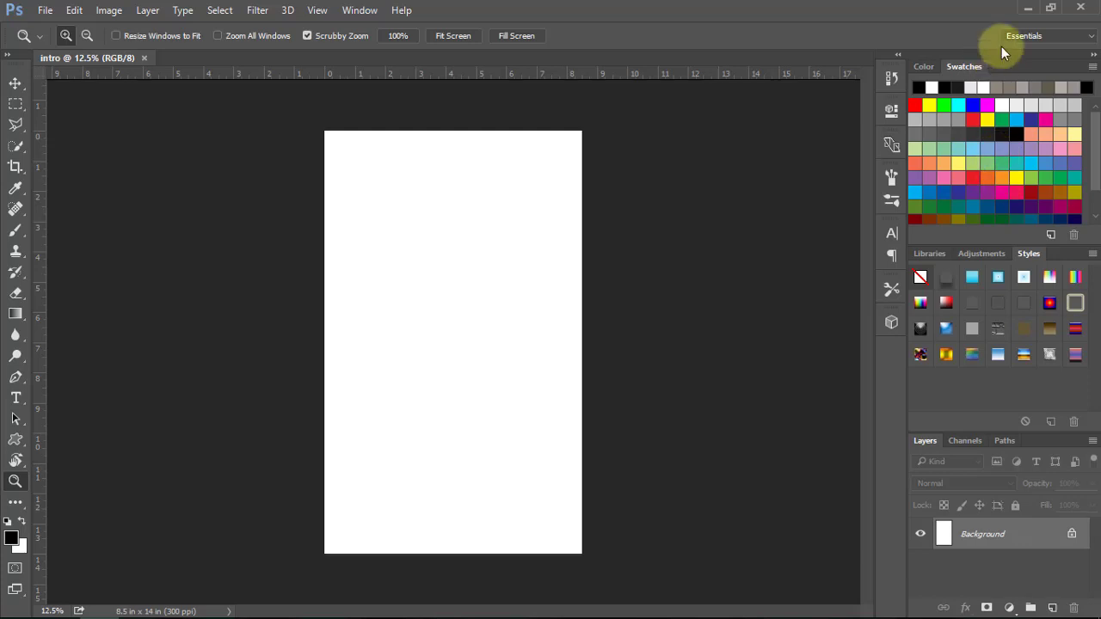
{"action": "left_click", "coordinate": [1023, 36]}
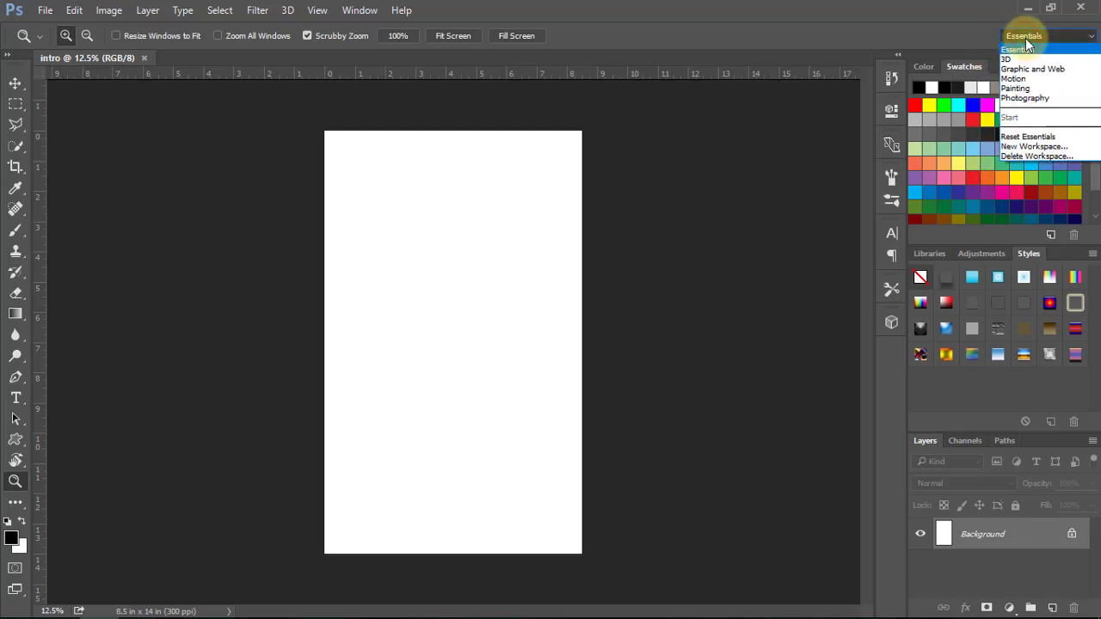
{"action": "left_click", "coordinate": [1022, 49]}
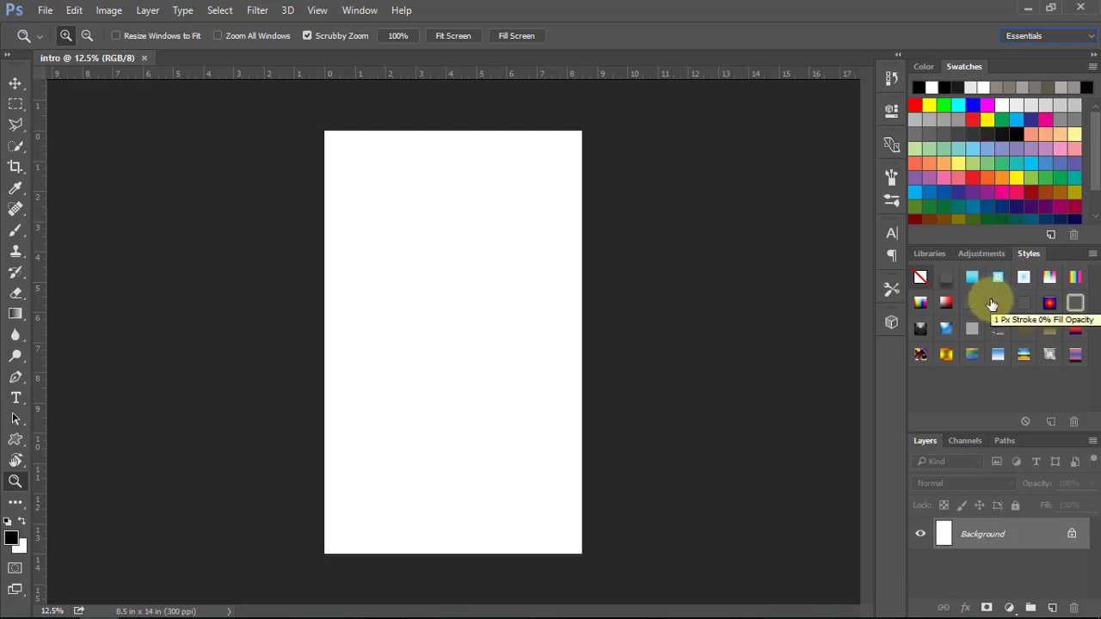
{"action": "left_click", "coordinate": [1015, 36]}
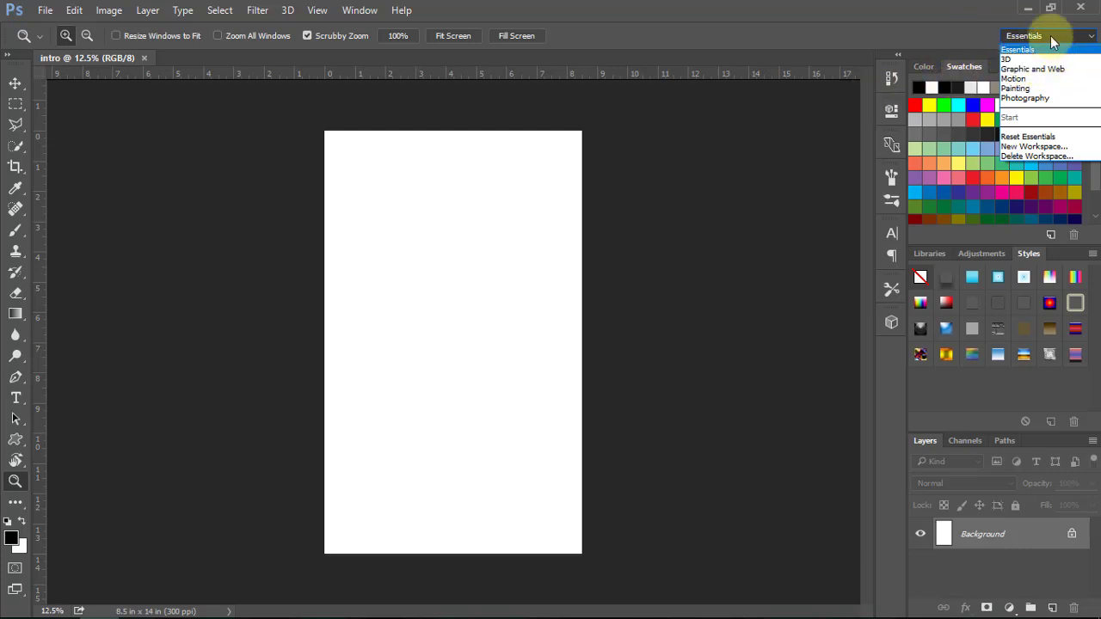
{"action": "left_click", "coordinate": [1052, 69]}
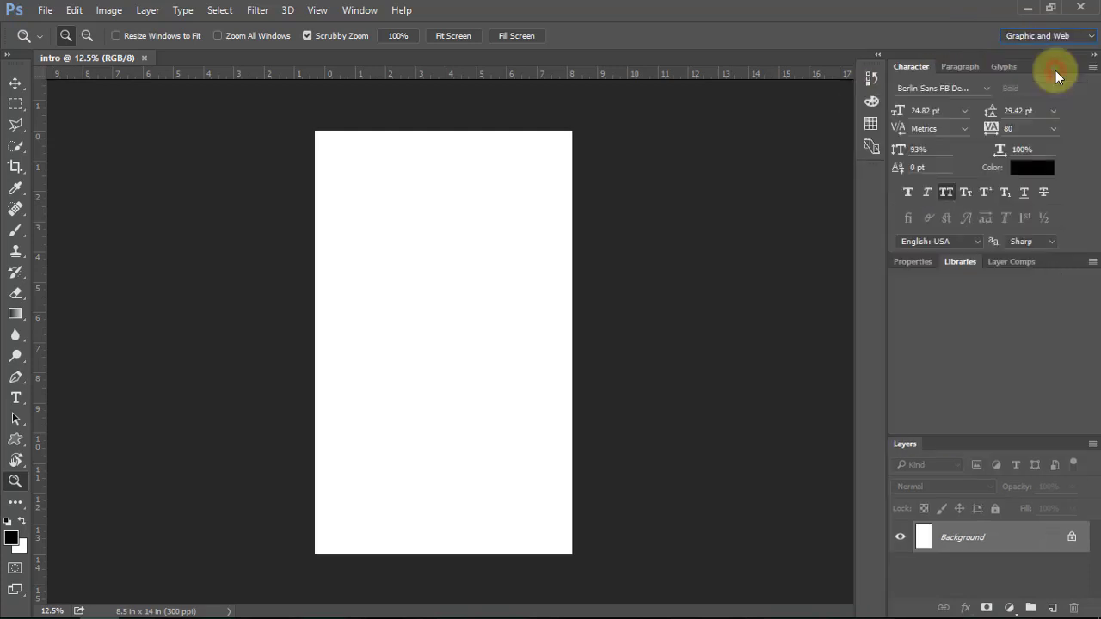
{"action": "left_click", "coordinate": [1049, 36]}
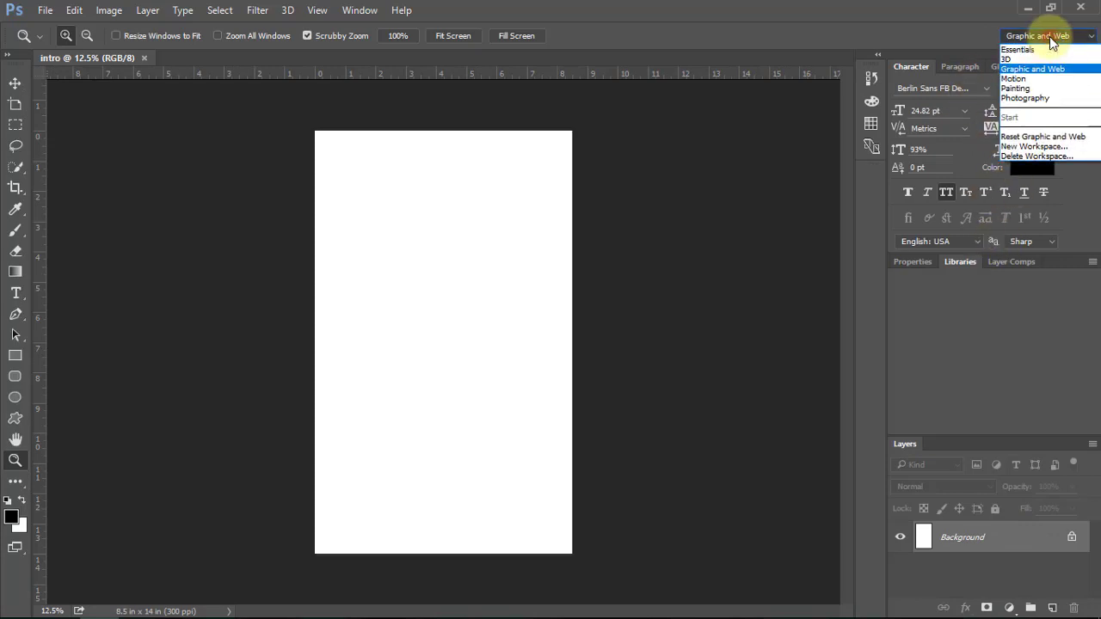
{"action": "left_click", "coordinate": [1049, 36]}
{"action": "left_click", "coordinate": [1042, 39]}
Switch to the 3D workspace and toggle the toolbar to two columns and back to one.
{"action": "left_click", "coordinate": [1041, 43]}
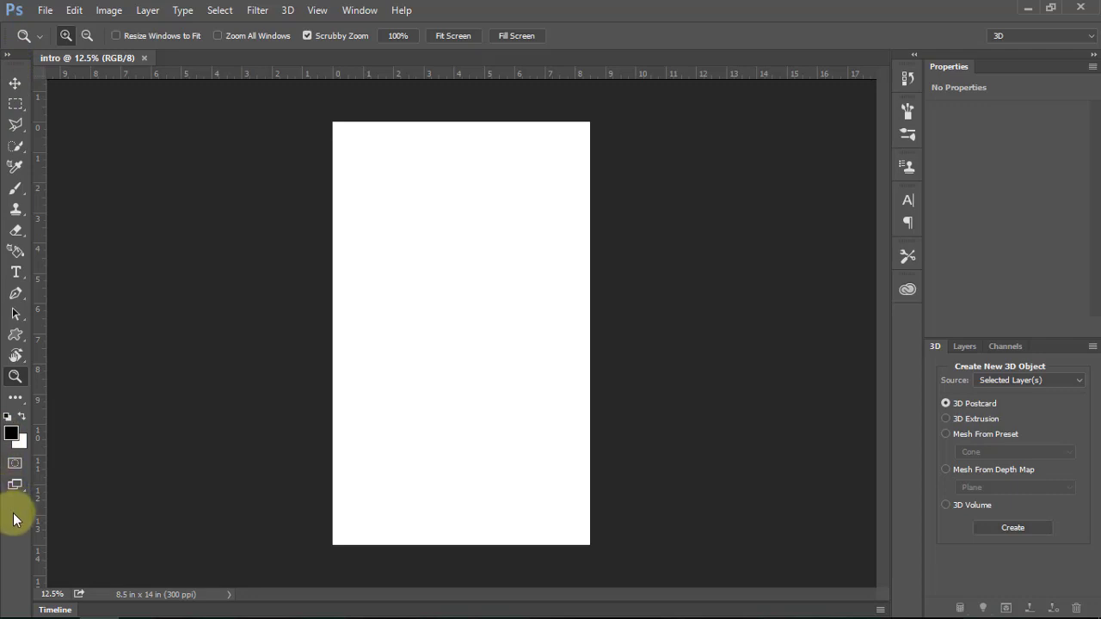
{"action": "left_click", "coordinate": [6, 59]}
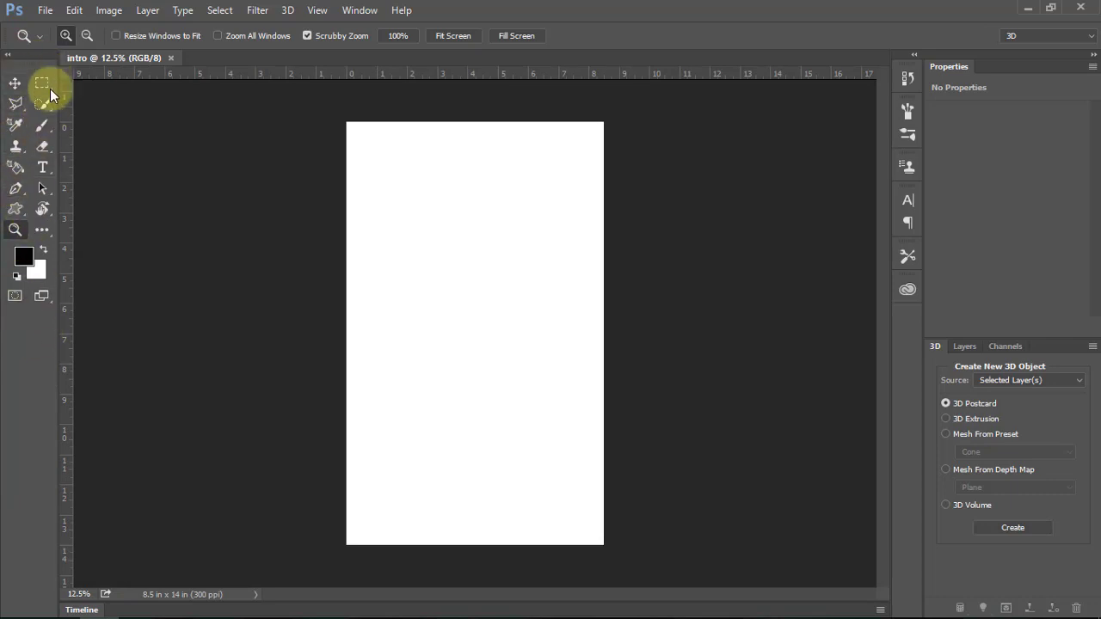
{"action": "left_click", "coordinate": [7, 55]}
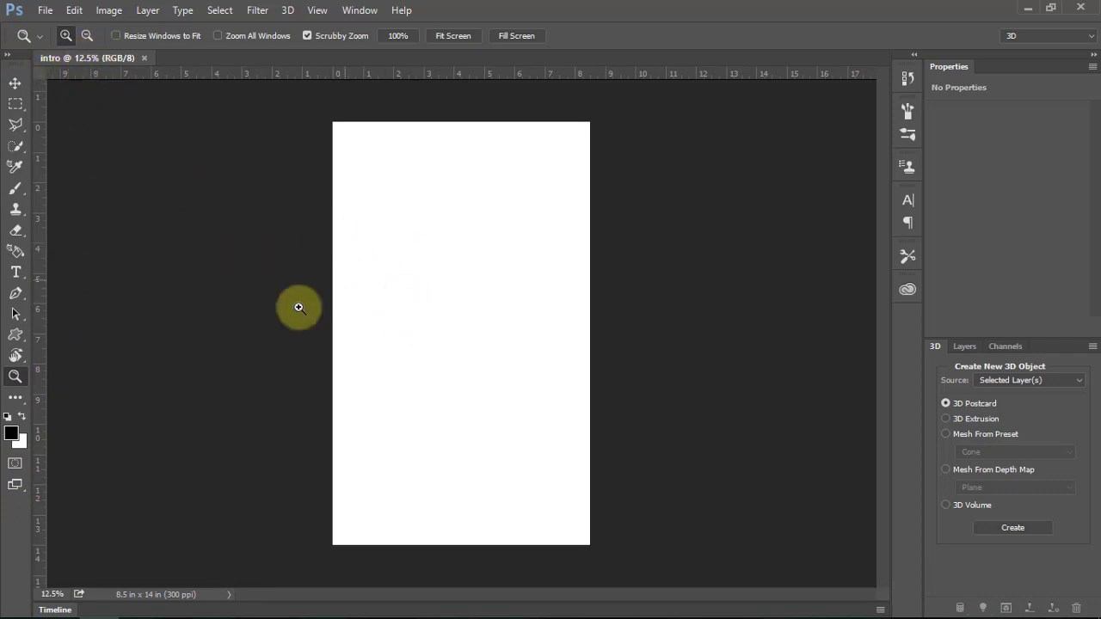
{"action": "mouse_move", "coordinate": [110, 57]}
{"action": "left_mouse_down"}
{"action": "mouse_move", "coordinate": [189, 99]}
{"action": "mouse_move", "coordinate": [150, 71]}
{"action": "left_mouse_up"}
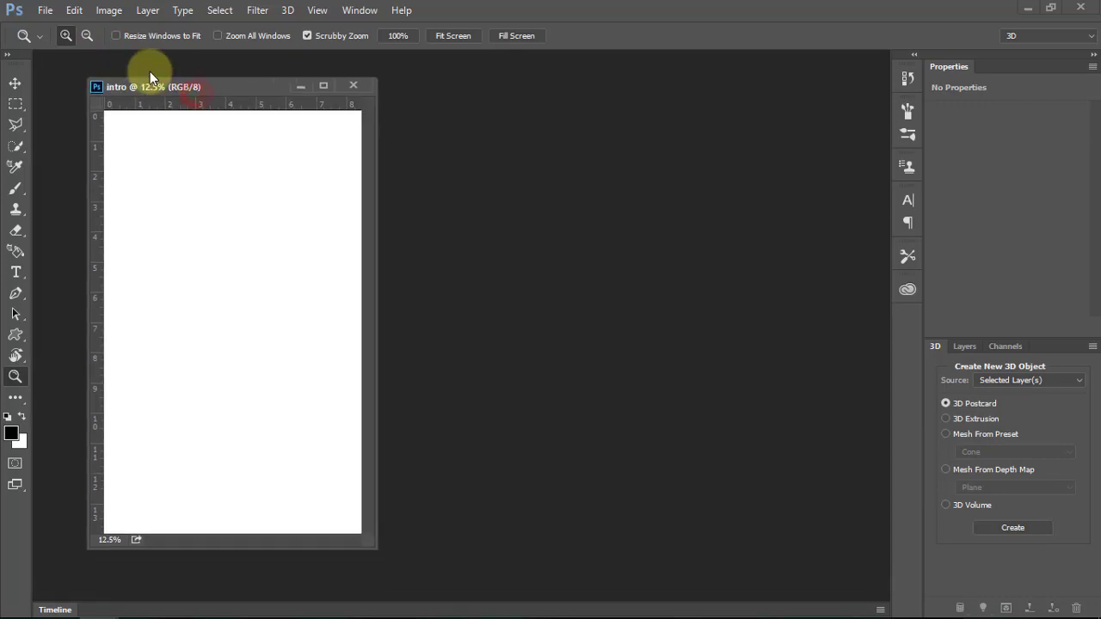
{"action": "left_click", "coordinate": [324, 89]}
{"action": "left_click", "coordinate": [1050, 8]}
{"action": "left_click_drag", "start_coordinate": [225, 88], "coordinate": [166, 60]}
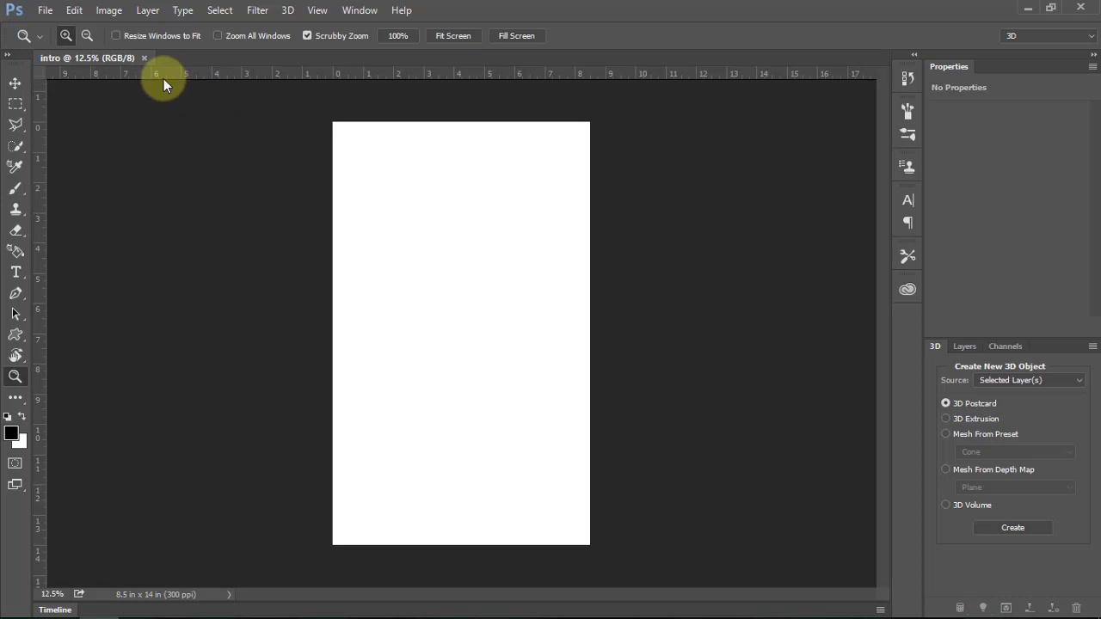
{"action": "left_click", "coordinate": [15, 83]}
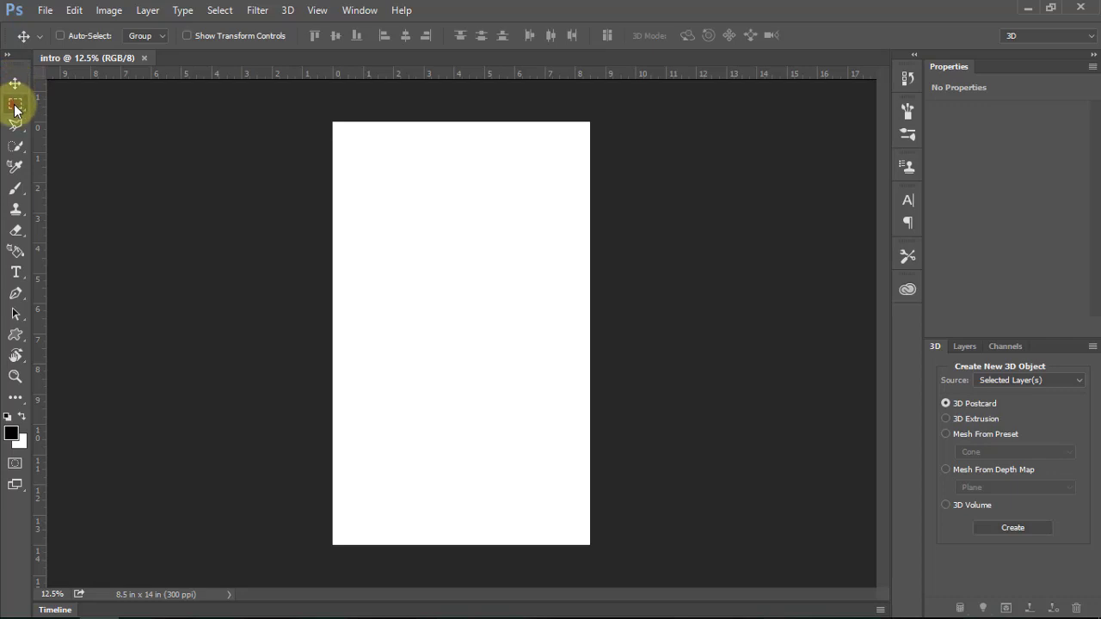
{"action": "left_click", "coordinate": [15, 106]}
{"action": "left_click", "coordinate": [15, 131]}
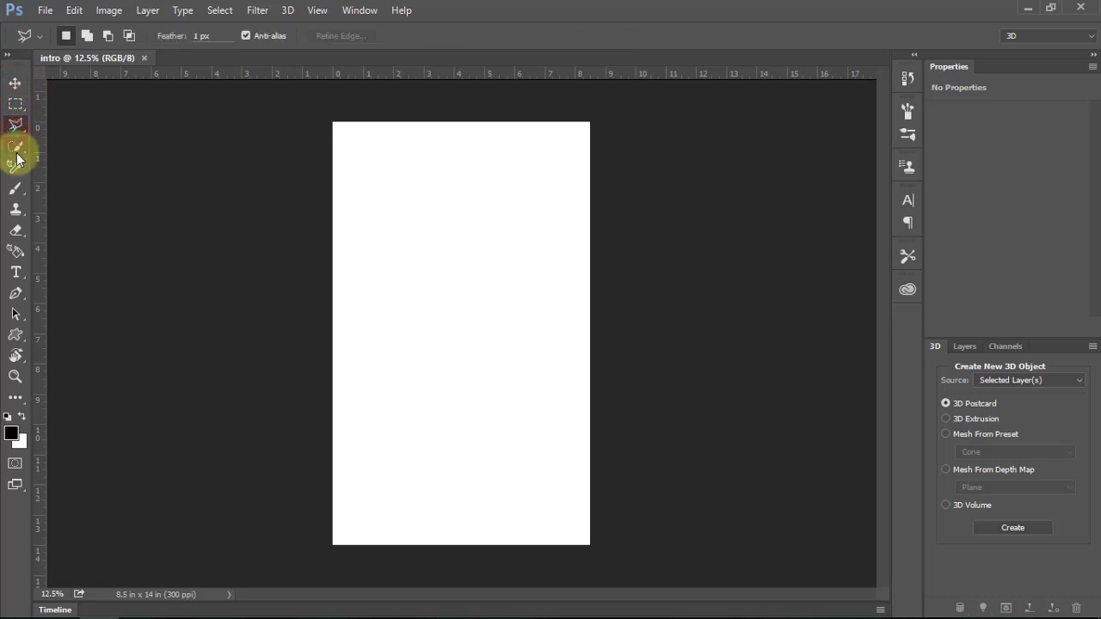
{"action": "left_click", "coordinate": [17, 146]}
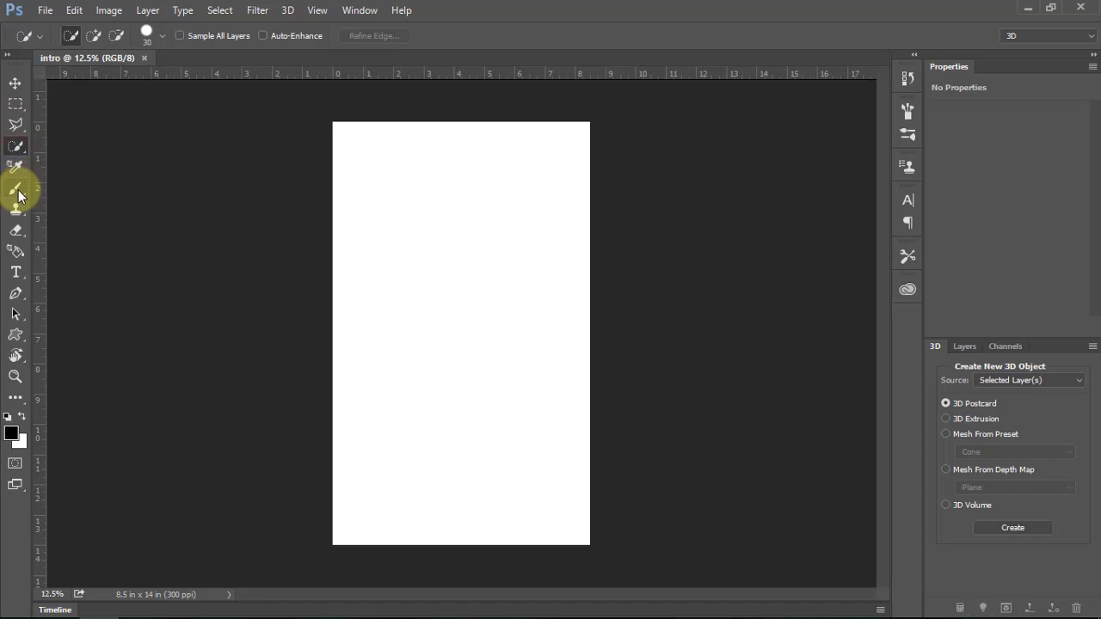
{"action": "left_click", "coordinate": [19, 188]}
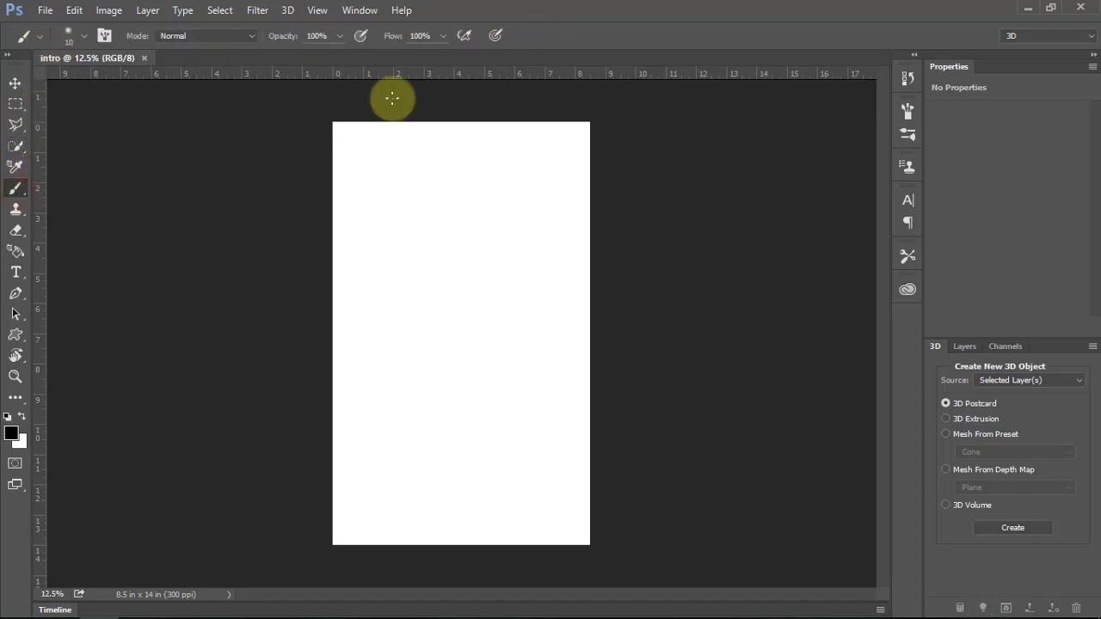
{"action": "left_click", "coordinate": [15, 208]}
{"action": "left_click", "coordinate": [16, 231]}
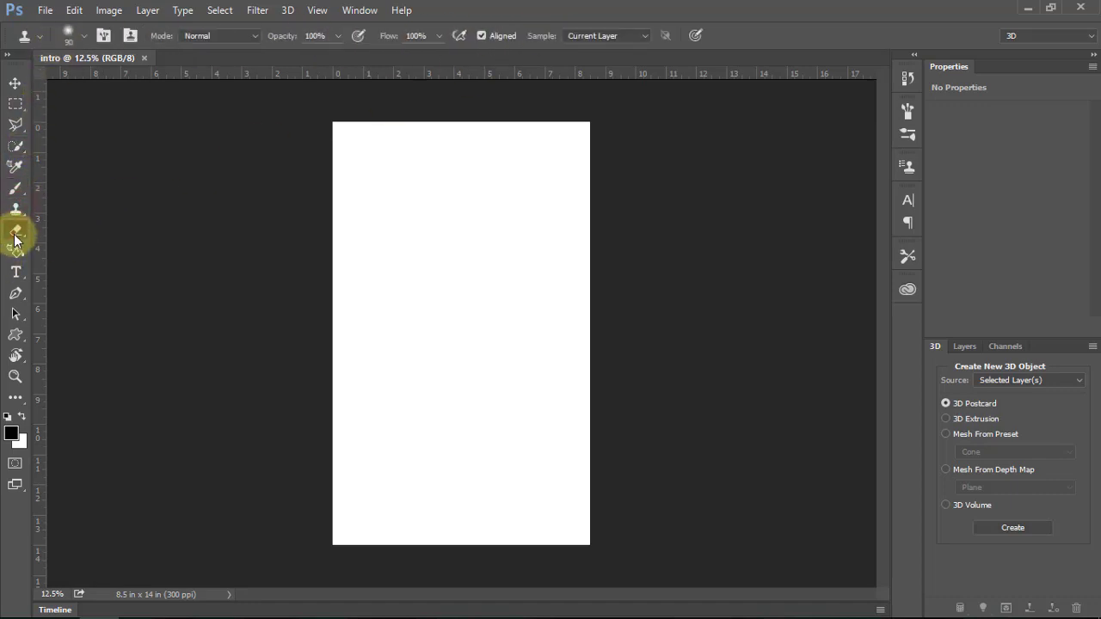
{"action": "left_click", "coordinate": [14, 270]}
{"action": "left_click", "coordinate": [14, 251]}
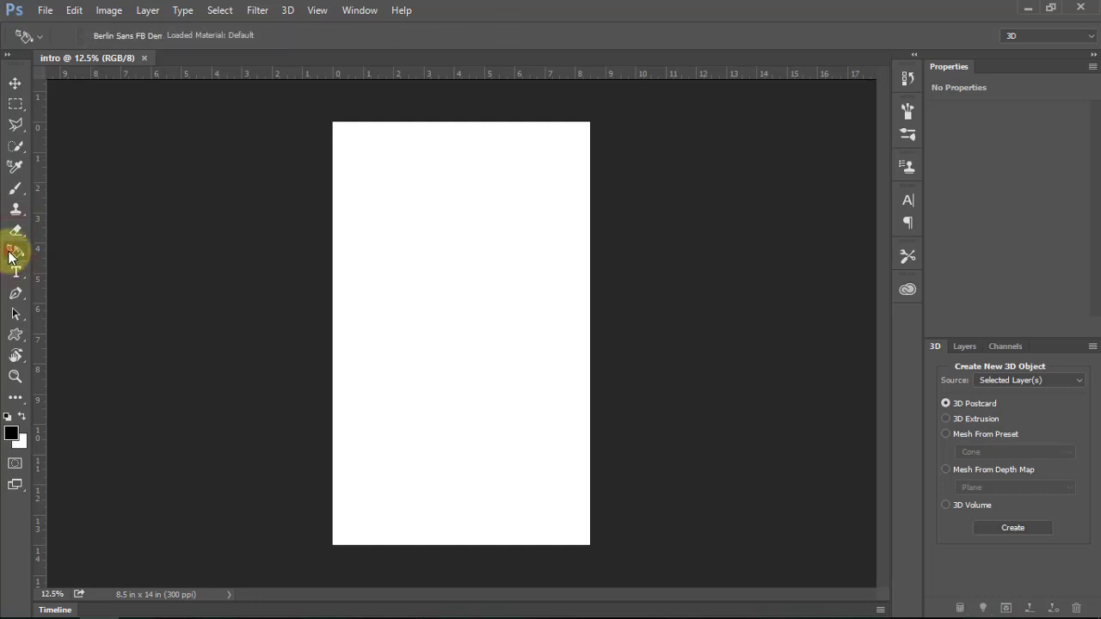
{"action": "left_click", "coordinate": [14, 272]}
{"action": "left_click", "coordinate": [17, 294]}
{"action": "left_click", "coordinate": [16, 315]}
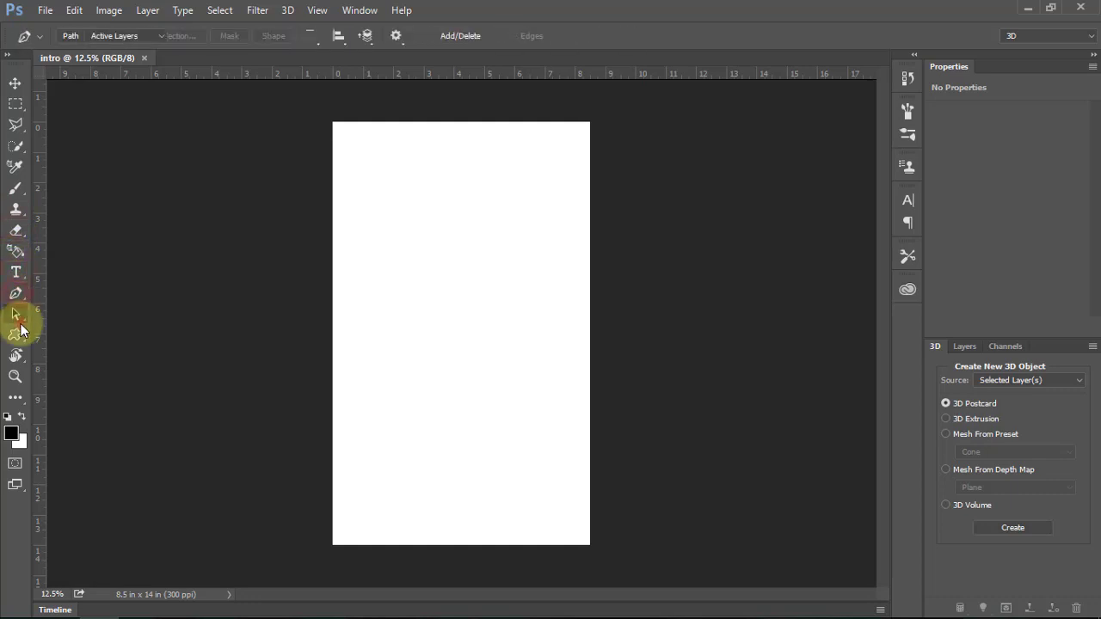
{"action": "left_click", "coordinate": [15, 336]}
{"action": "left_click", "coordinate": [15, 356]}
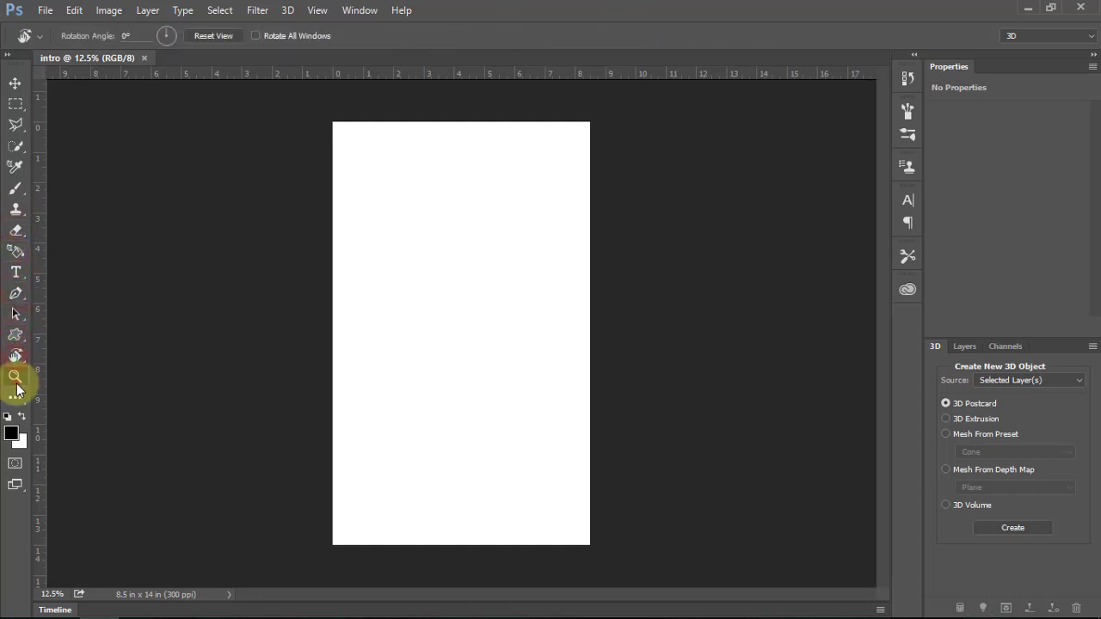
{"action": "left_click", "coordinate": [16, 375]}
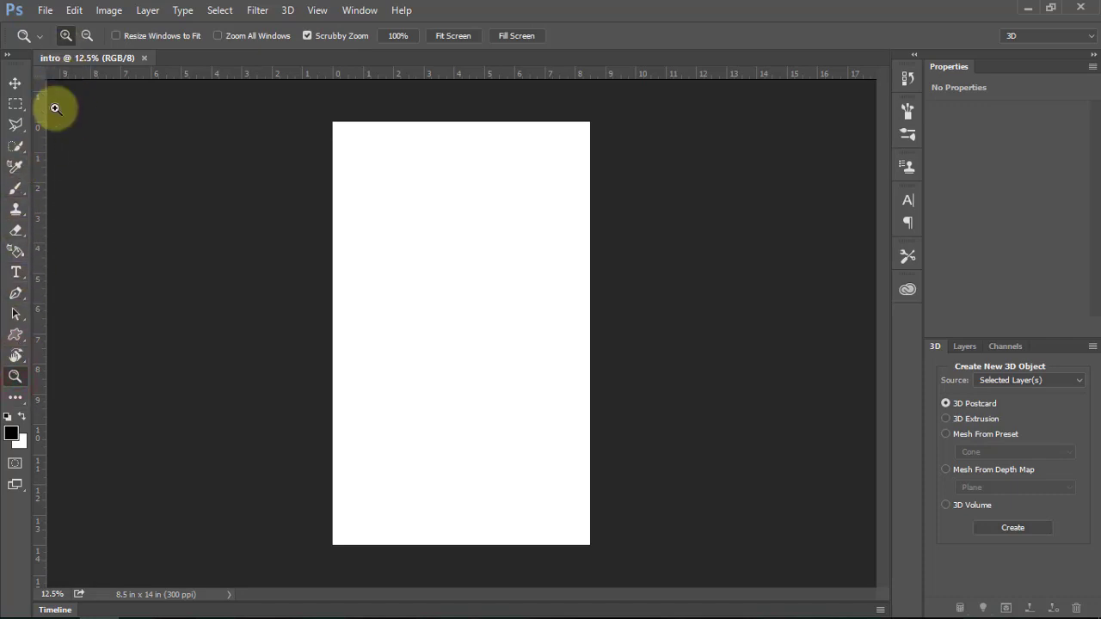
{"action": "left_click", "coordinate": [15, 123]}
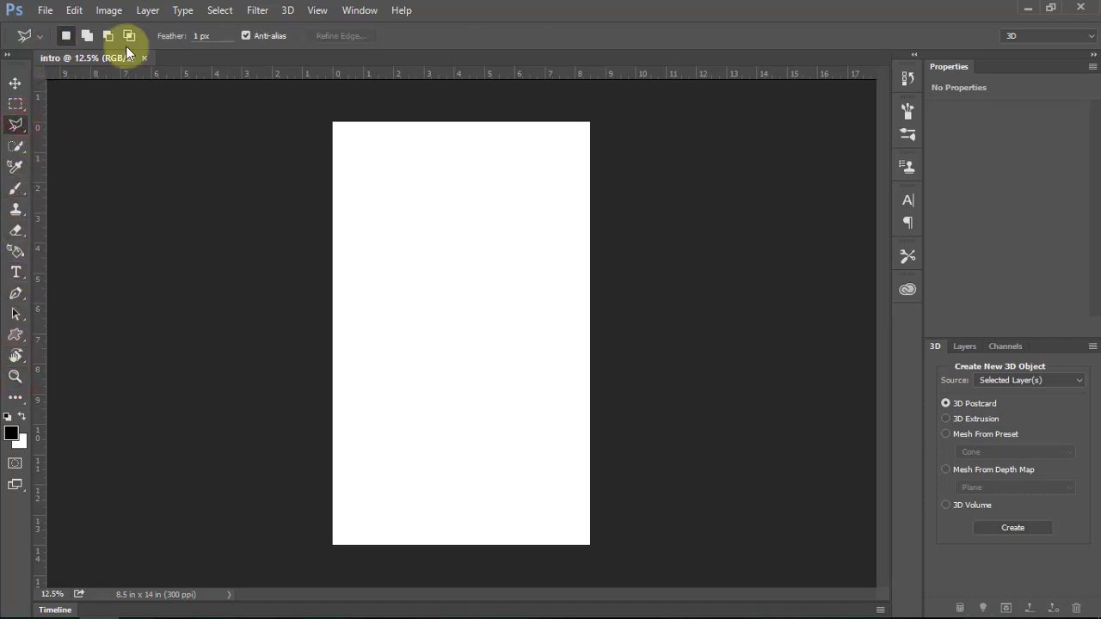
{"action": "left_click", "coordinate": [14, 83]}
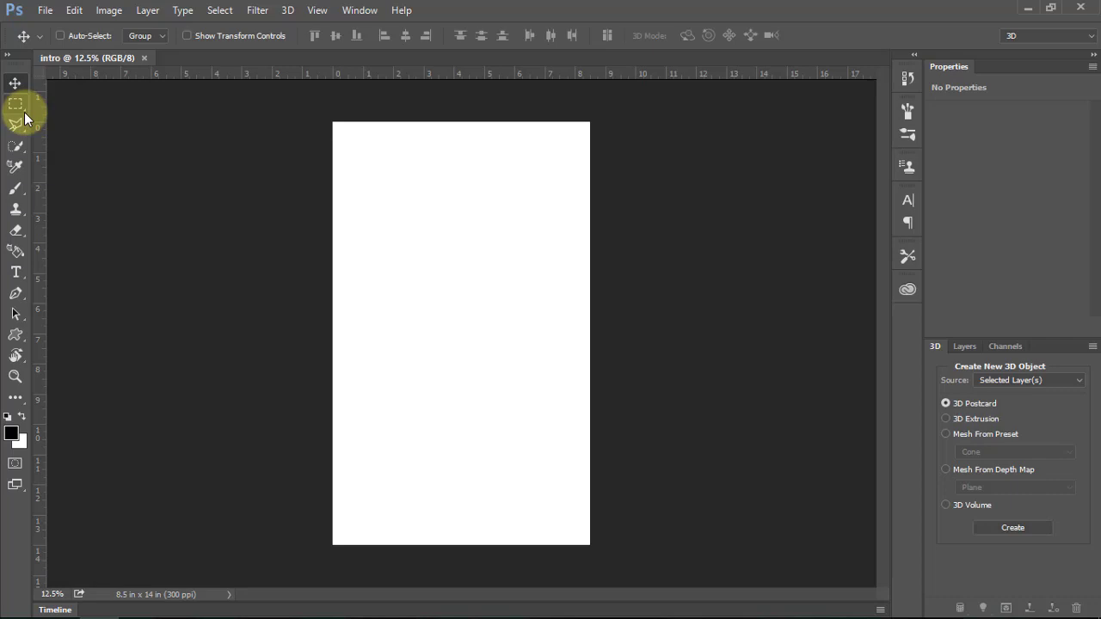
Browse the marquee, lasso, polygonal lasso and quick selection tool groups.
{"action": "left_click", "coordinate": [24, 112]}
{"action": "right_click", "coordinate": [24, 112]}
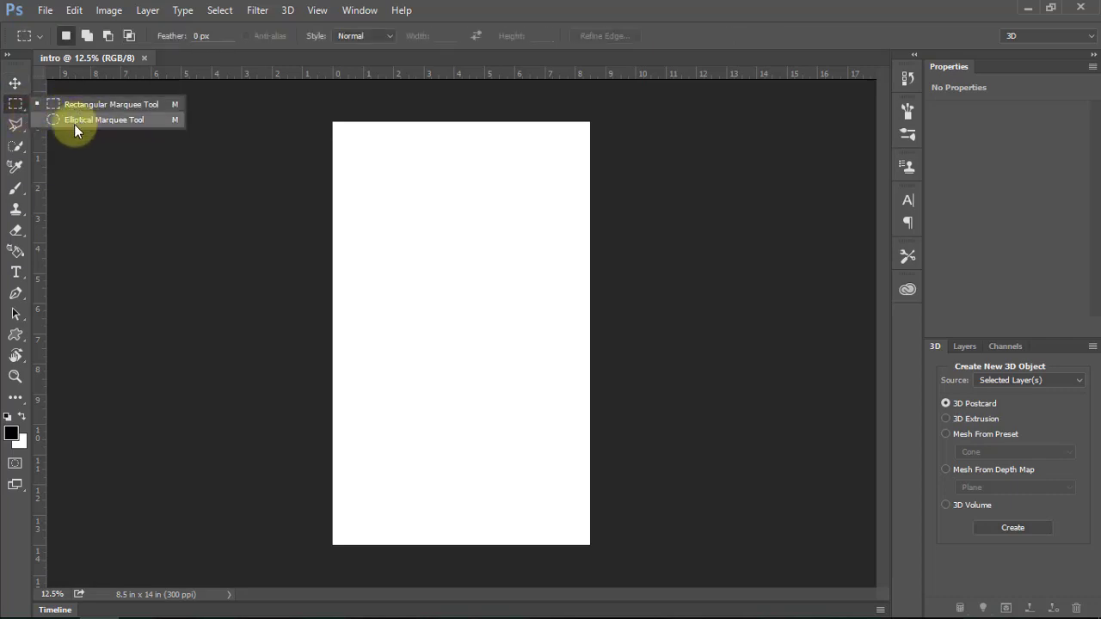
{"action": "left_click", "coordinate": [24, 133]}
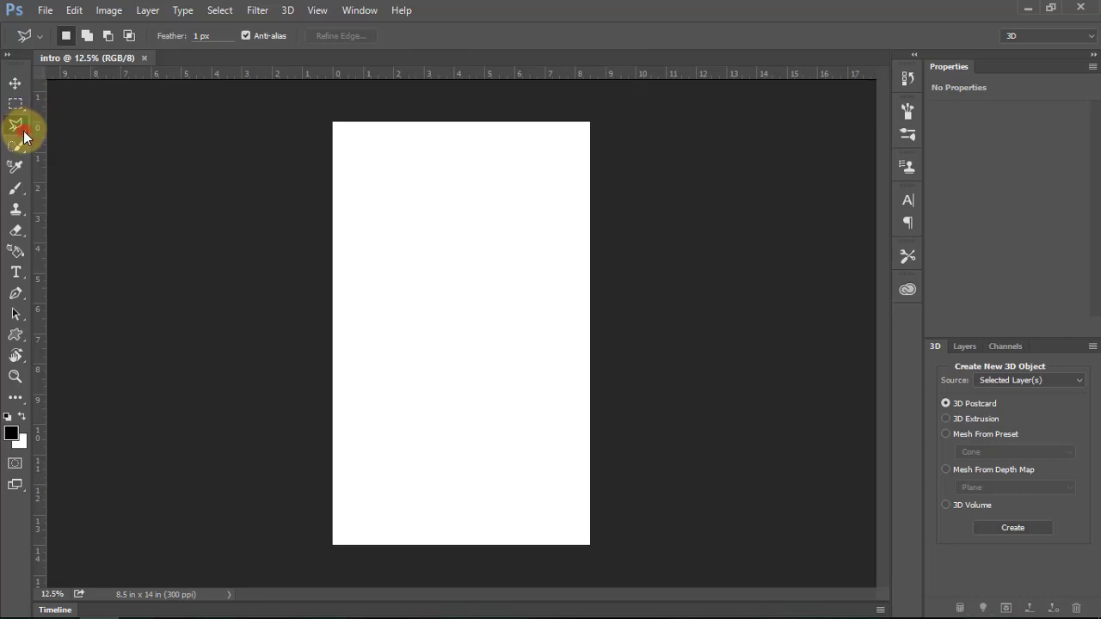
{"action": "right_click", "coordinate": [25, 136]}
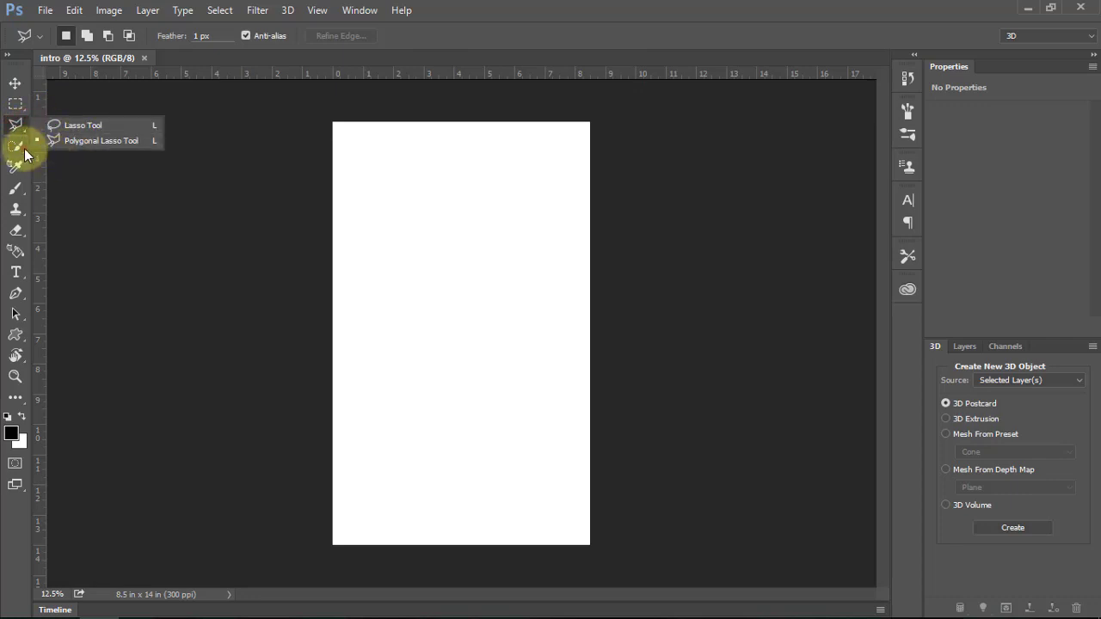
{"action": "left_click", "coordinate": [25, 153]}
{"action": "right_click", "coordinate": [25, 153]}
{"action": "left_click", "coordinate": [20, 148]}
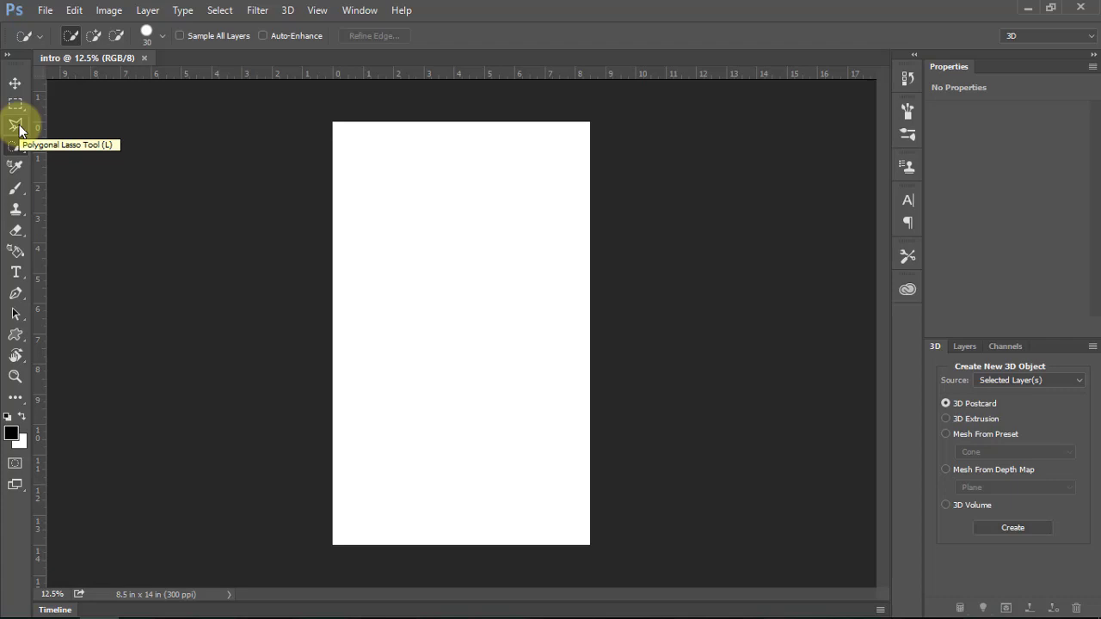
{"action": "left_click", "coordinate": [20, 129]}
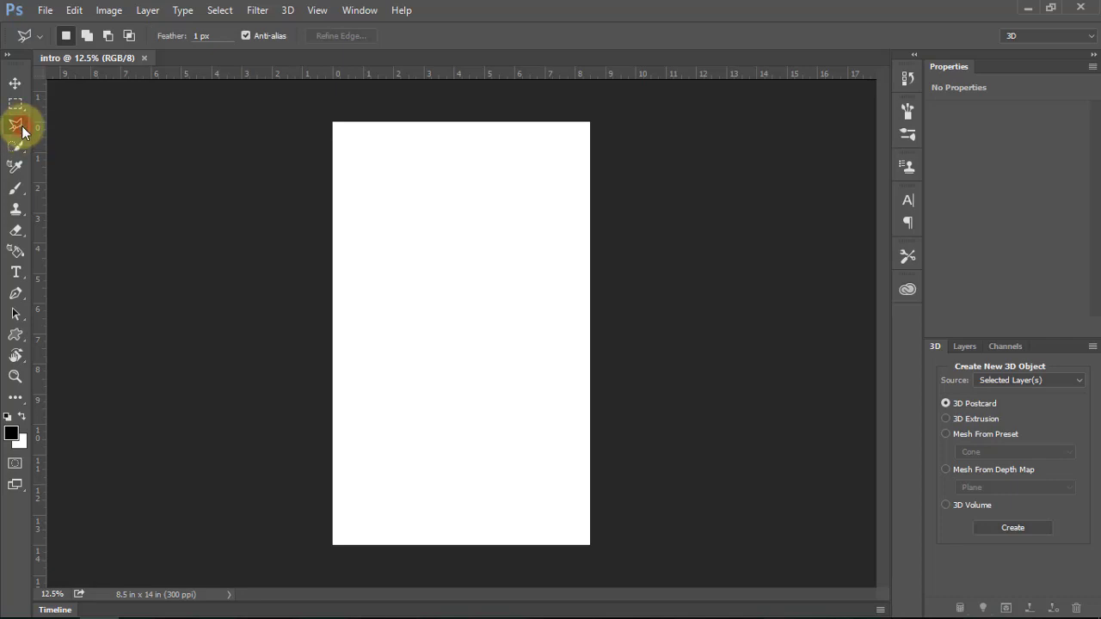
{"action": "right_click", "coordinate": [22, 130]}
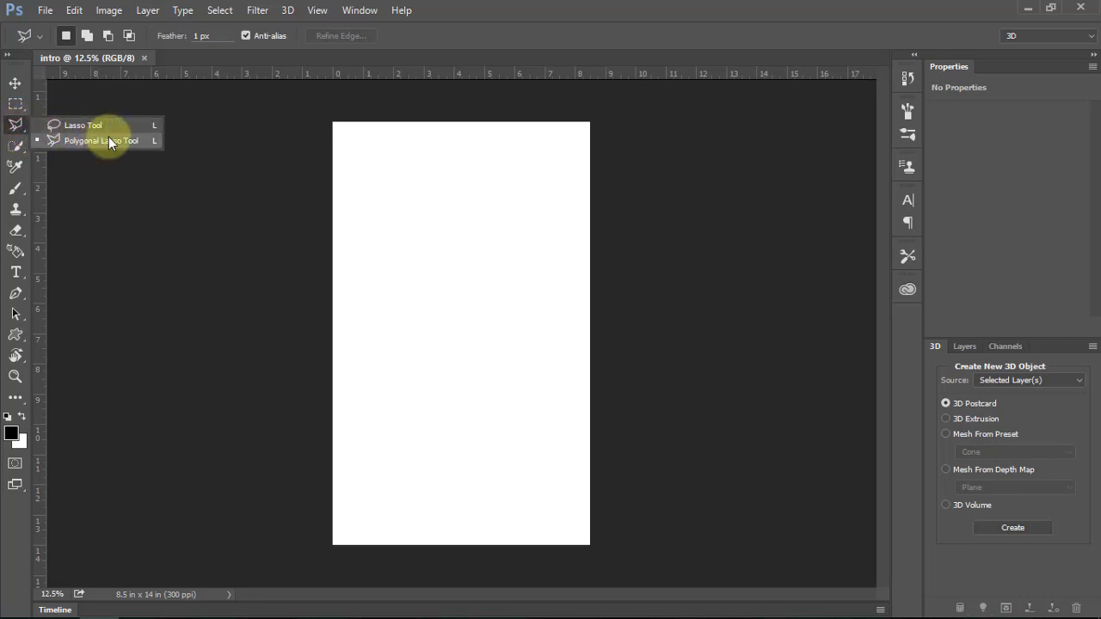
{"action": "left_click", "coordinate": [17, 147]}
{"action": "right_click", "coordinate": [21, 151]}
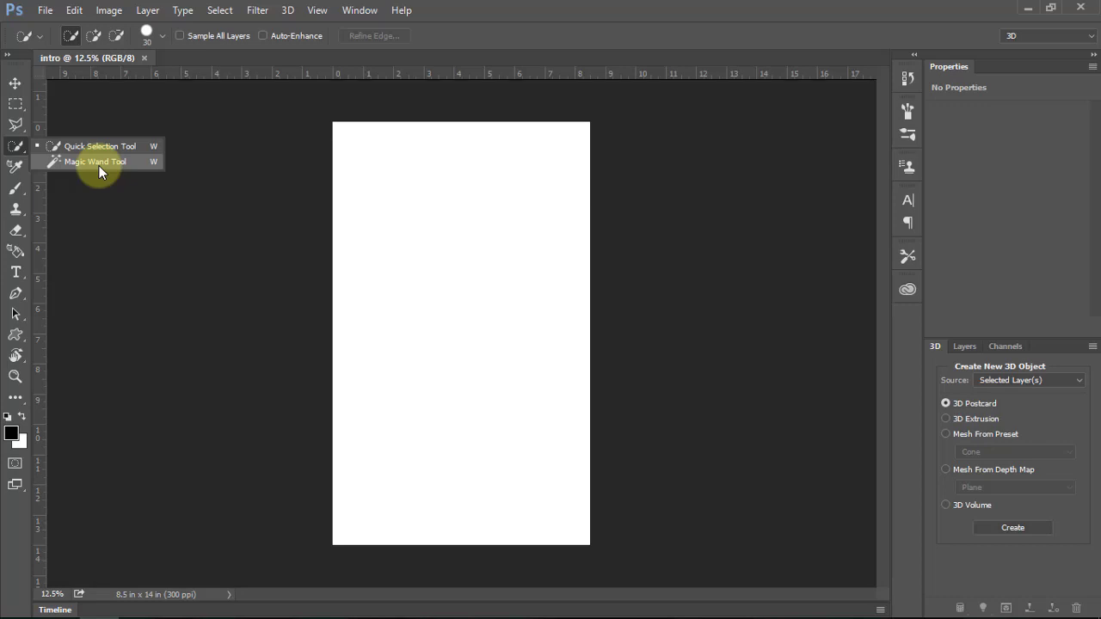
Select the 3D Material Drop tool, then the Brush tool, viewing its group's alternatives.
{"action": "left_click", "coordinate": [19, 172]}
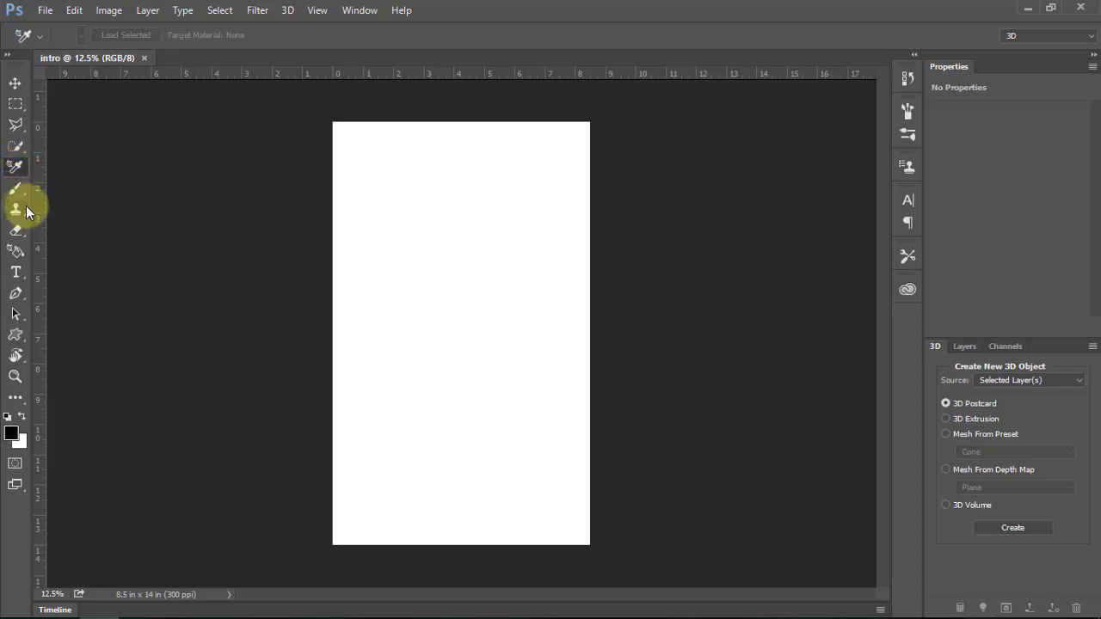
{"action": "left_click", "coordinate": [26, 196]}
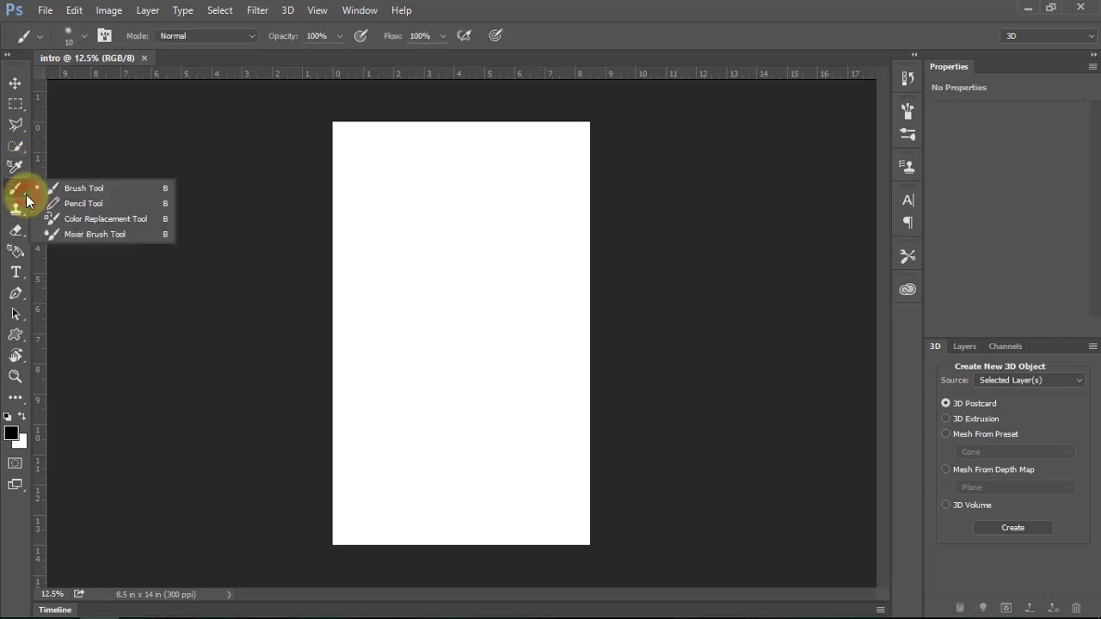
{"action": "left_click", "coordinate": [26, 196]}
{"action": "left_click", "coordinate": [26, 196]}
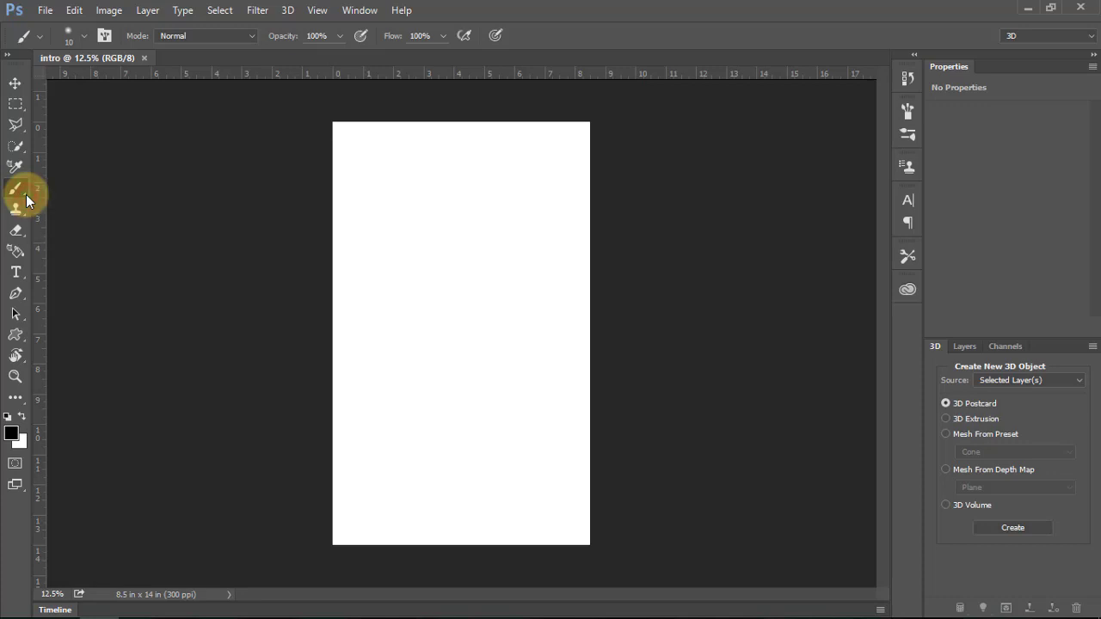
{"action": "left_click", "coordinate": [25, 196]}
{"action": "left_click", "coordinate": [26, 196]}
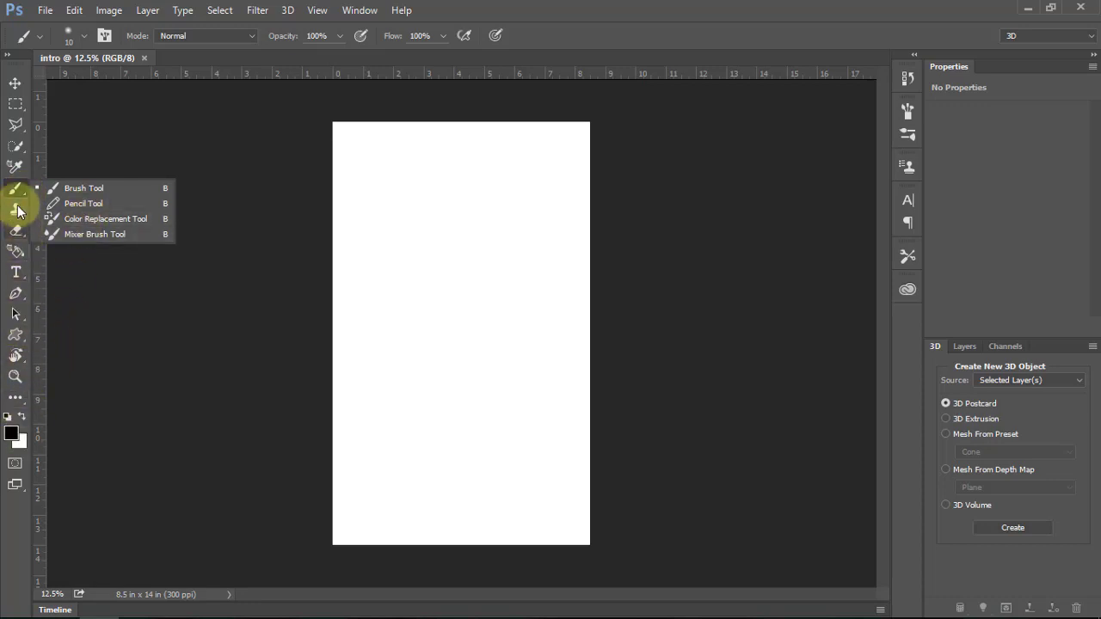
Select the Custom Shape tool and pick a four-pointed shape from the shape gallery.
{"action": "left_click", "coordinate": [19, 339]}
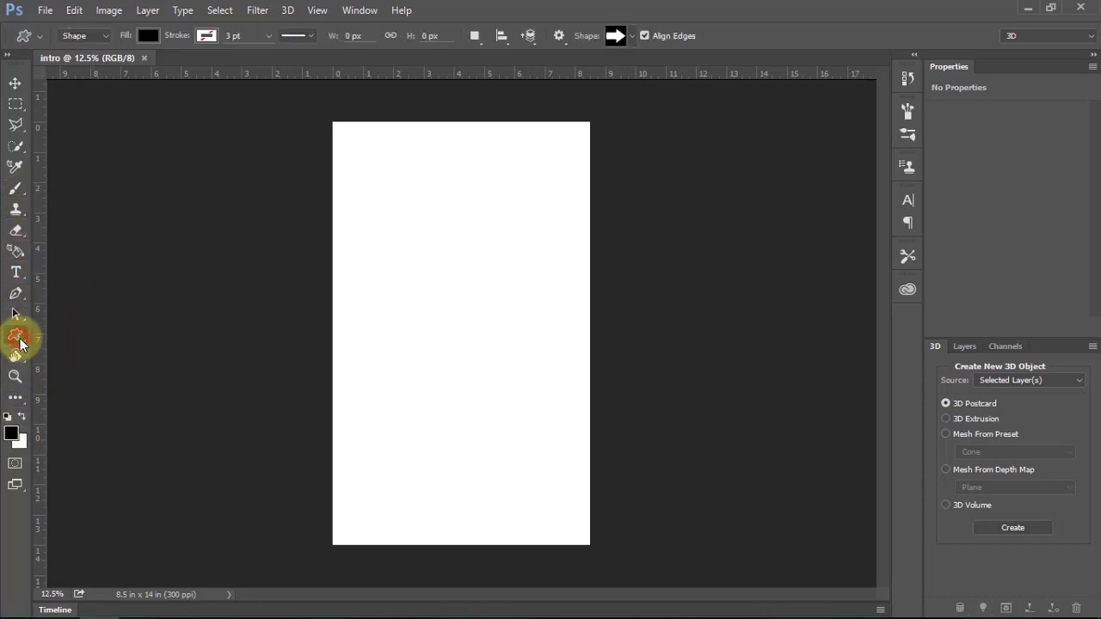
{"action": "right_click", "coordinate": [19, 340]}
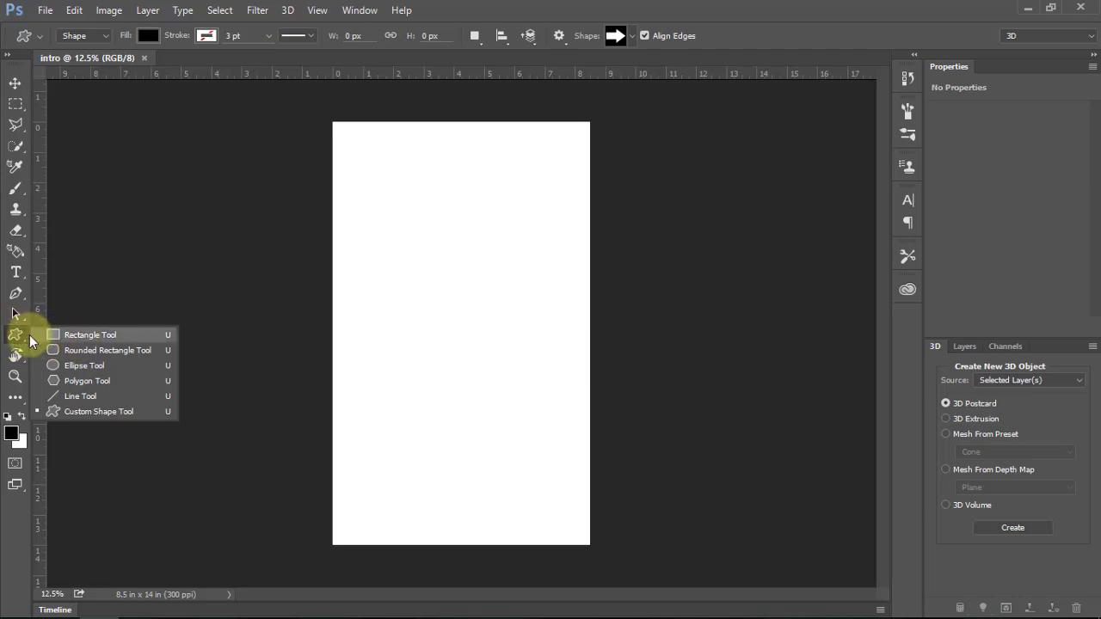
{"action": "left_click", "coordinate": [18, 338]}
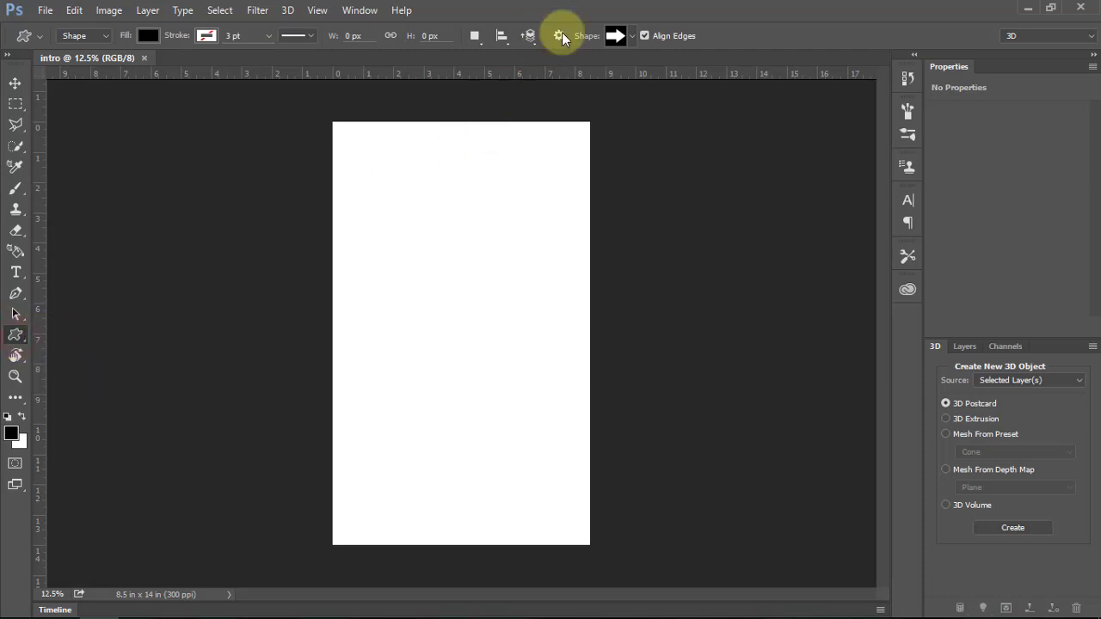
{"action": "left_click", "coordinate": [628, 31]}
{"action": "left_click", "coordinate": [628, 35]}
{"action": "left_click", "coordinate": [629, 36]}
{"action": "scroll", "coordinate": [618, 107], "scroll_direction": "down", "scroll_amount": 2}
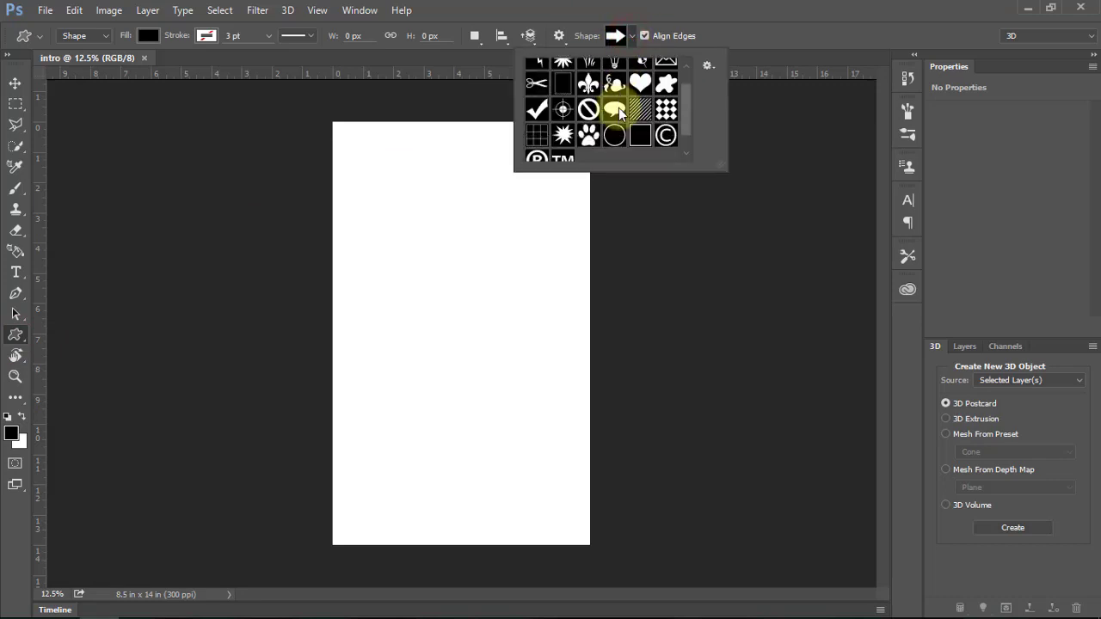
{"action": "scroll", "coordinate": [618, 108], "scroll_direction": "up", "scroll_amount": 2}
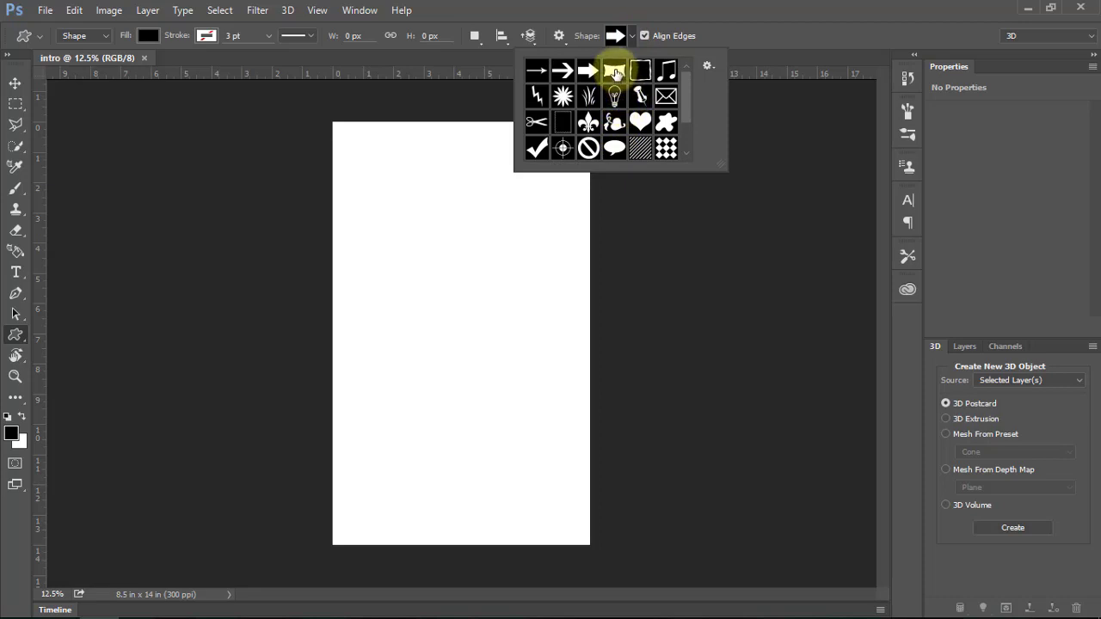
Draw three black custom shapes: small upper left, larger lower middle, and right side.
{"action": "left_click_drag", "start_coordinate": [357, 247], "coordinate": [370, 261]}
{"action": "left_click_drag", "start_coordinate": [469, 394], "coordinate": [501, 419]}
{"action": "left_click_drag", "start_coordinate": [539, 270], "coordinate": [569, 307]}
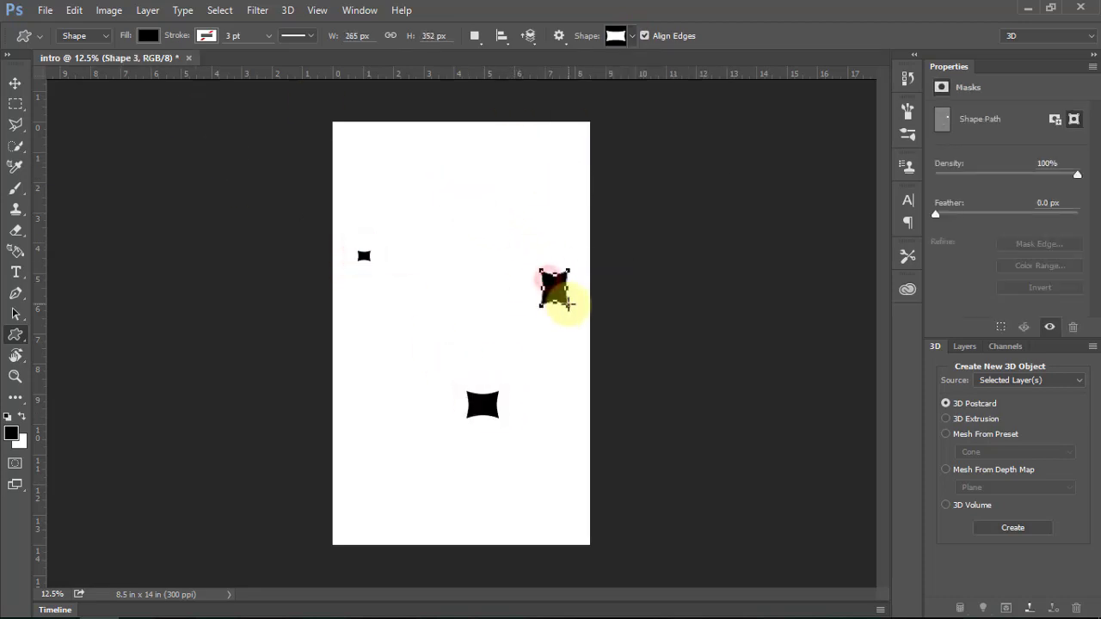
Rotate the canvas view to 90° with the Rotate View tool.
{"action": "left_click", "coordinate": [14, 83]}
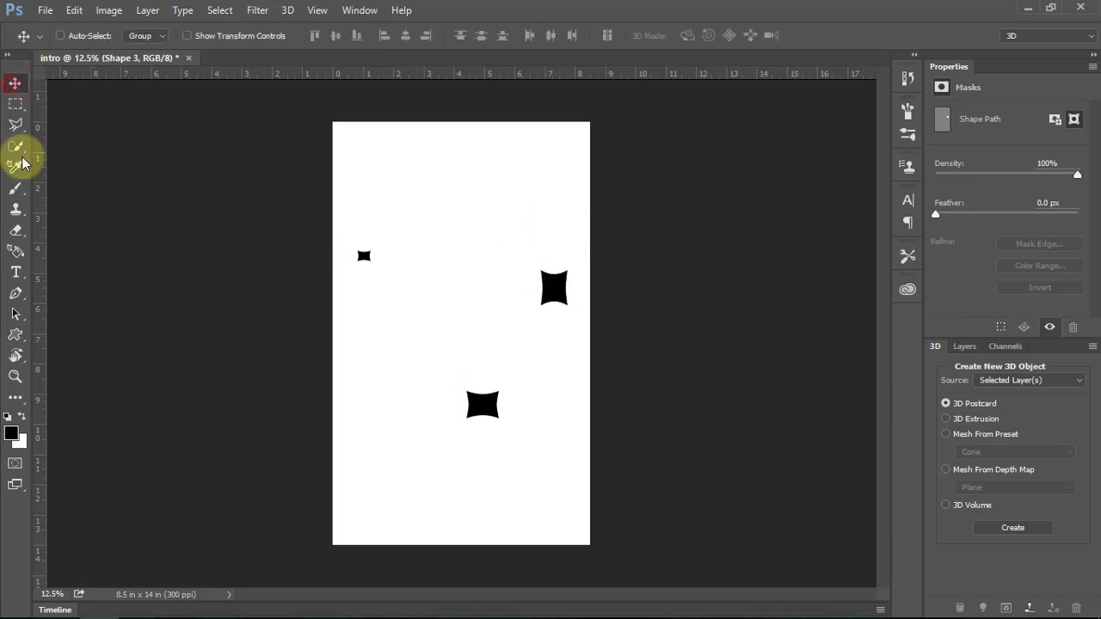
{"action": "left_click", "coordinate": [15, 355]}
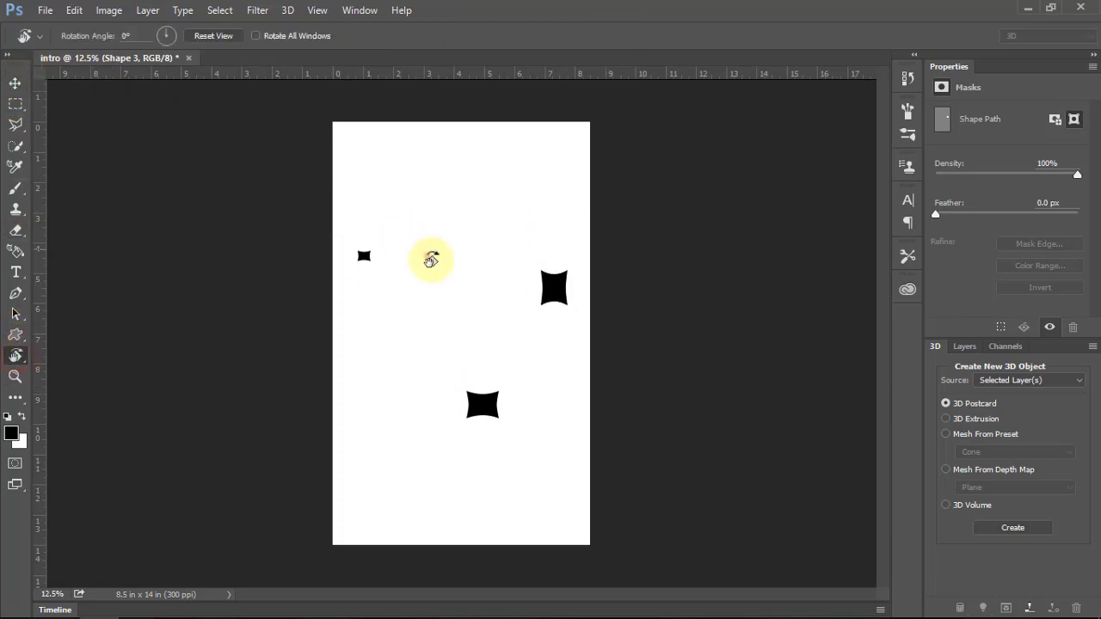
{"action": "mouse_move", "coordinate": [428, 255]}
{"action": "left_mouse_down"}
{"action": "mouse_move", "coordinate": [516, 427]}
{"action": "mouse_move", "coordinate": [560, 307]}
{"action": "mouse_move", "coordinate": [554, 287]}
{"action": "left_mouse_up"}
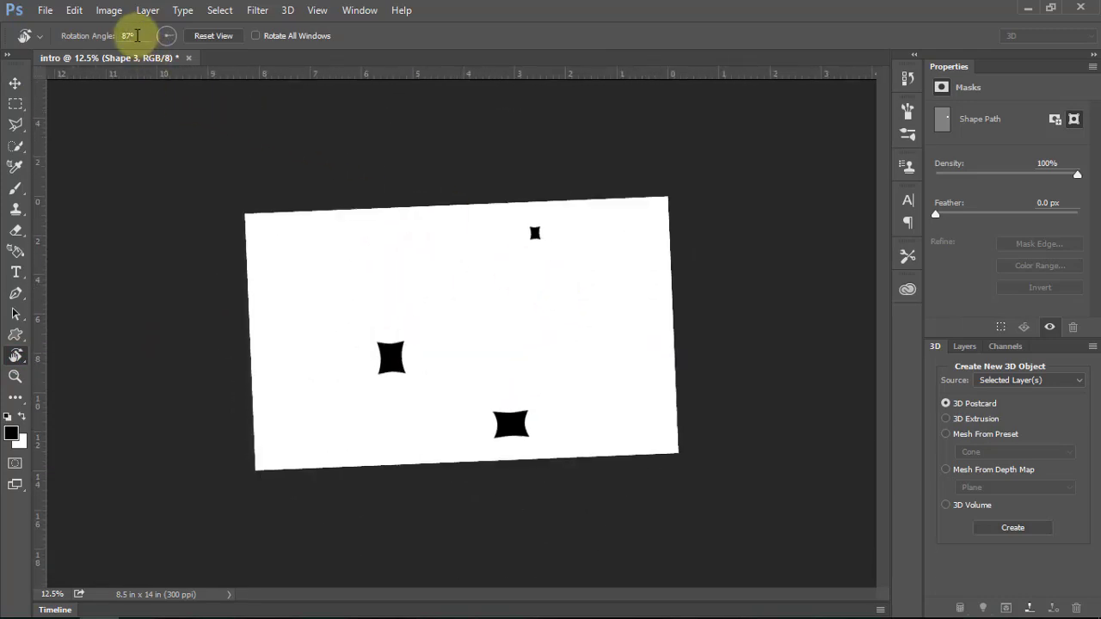
{"action": "type", "text": "90"}
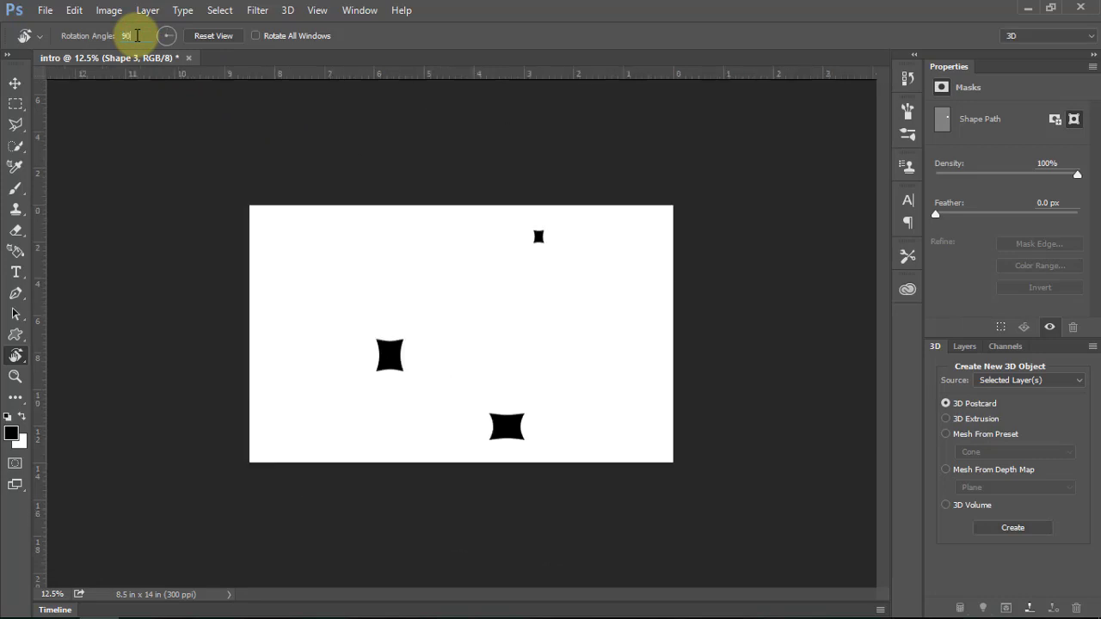
Zoom to 100%, float intro in its own window, and minimize Photoshop.
{"action": "left_click", "coordinate": [15, 83]}
{"action": "type", "text": "10"}
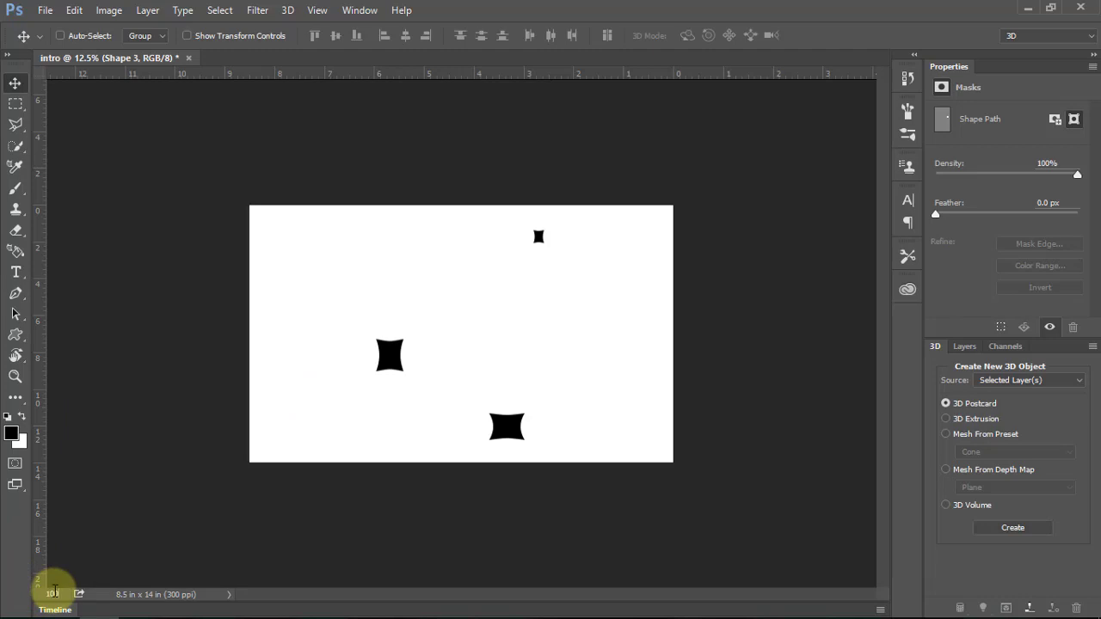
{"action": "key", "text": "Return"}
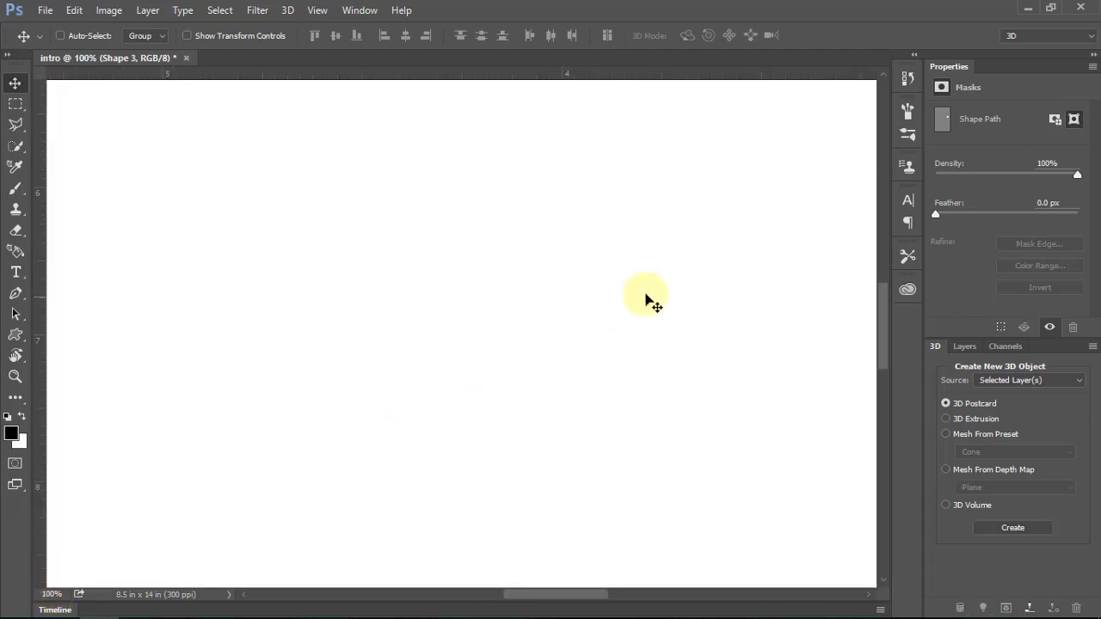
{"action": "left_click_drag", "start_coordinate": [130, 57], "coordinate": [193, 84]}
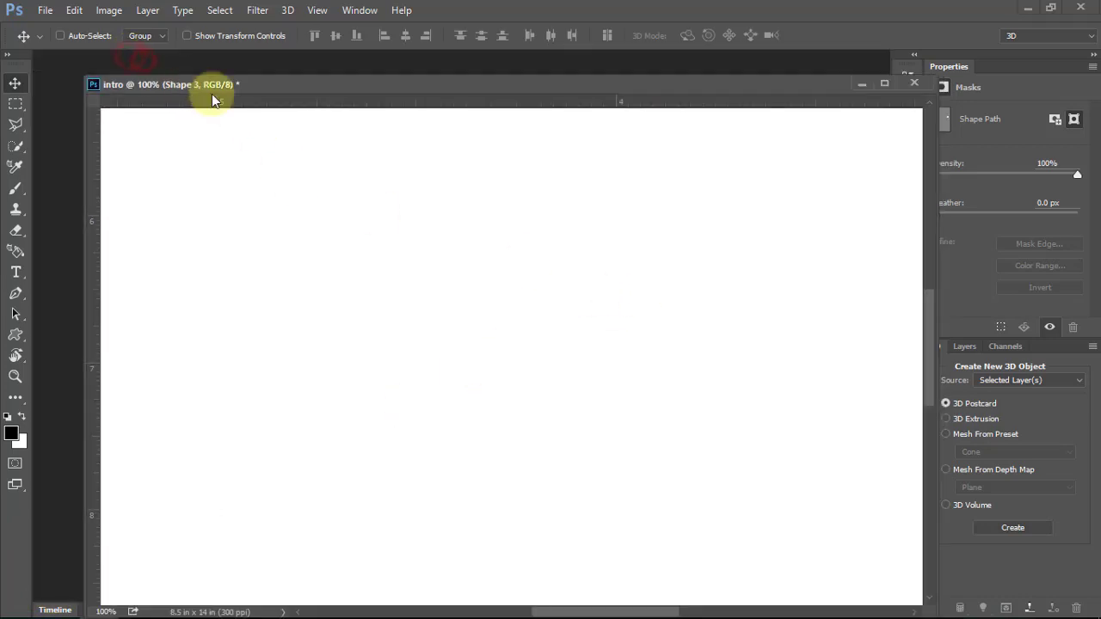
{"action": "left_click", "coordinate": [1031, 10]}
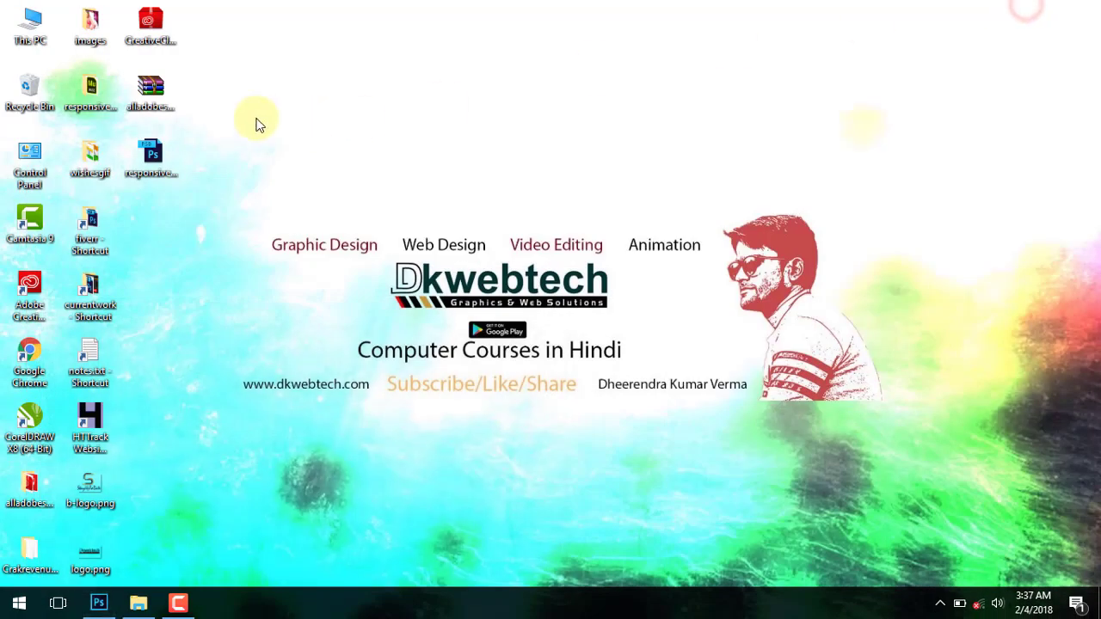
Open the images folder full screen, preview IMG_0612.JPG, then restore the folder to a smaller window.
{"action": "double_click", "coordinate": [91, 30]}
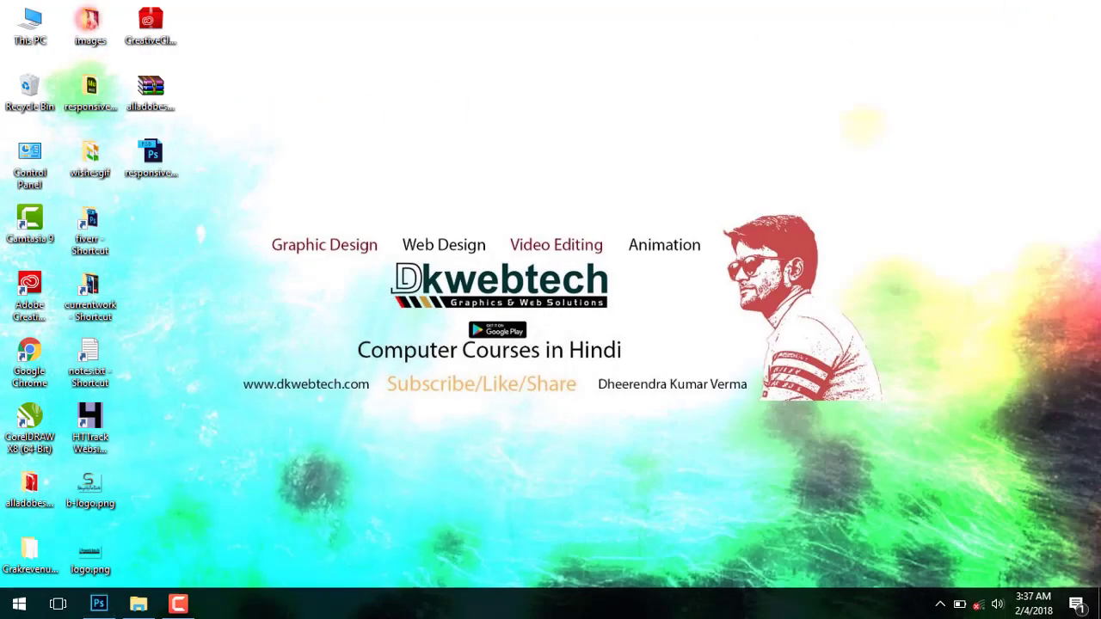
{"action": "left_click", "coordinate": [1020, 12]}
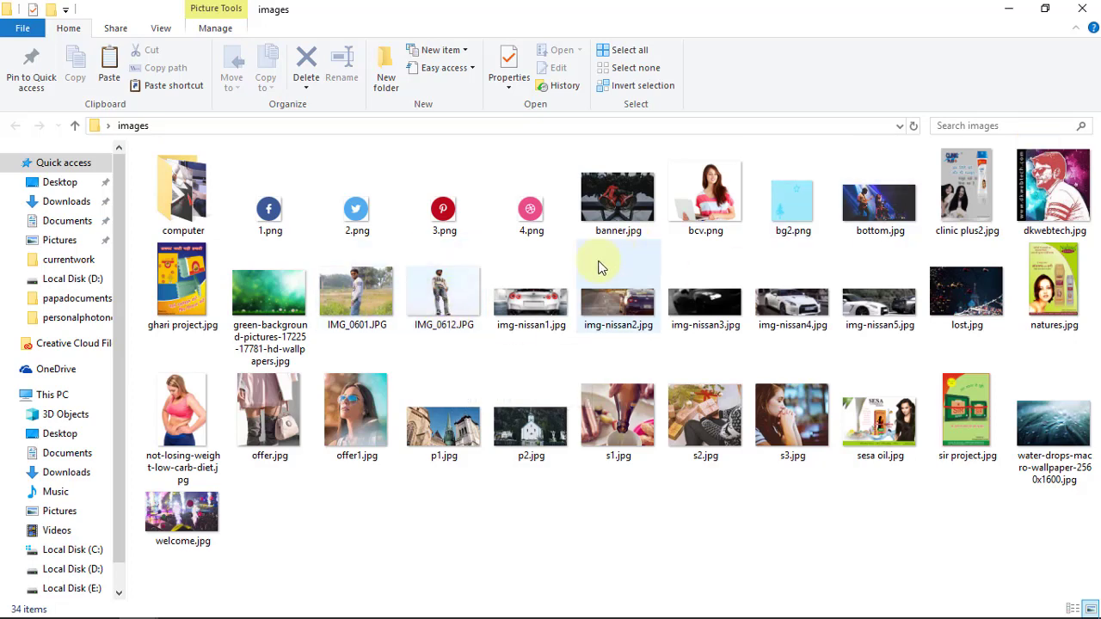
{"action": "double_click", "coordinate": [452, 295]}
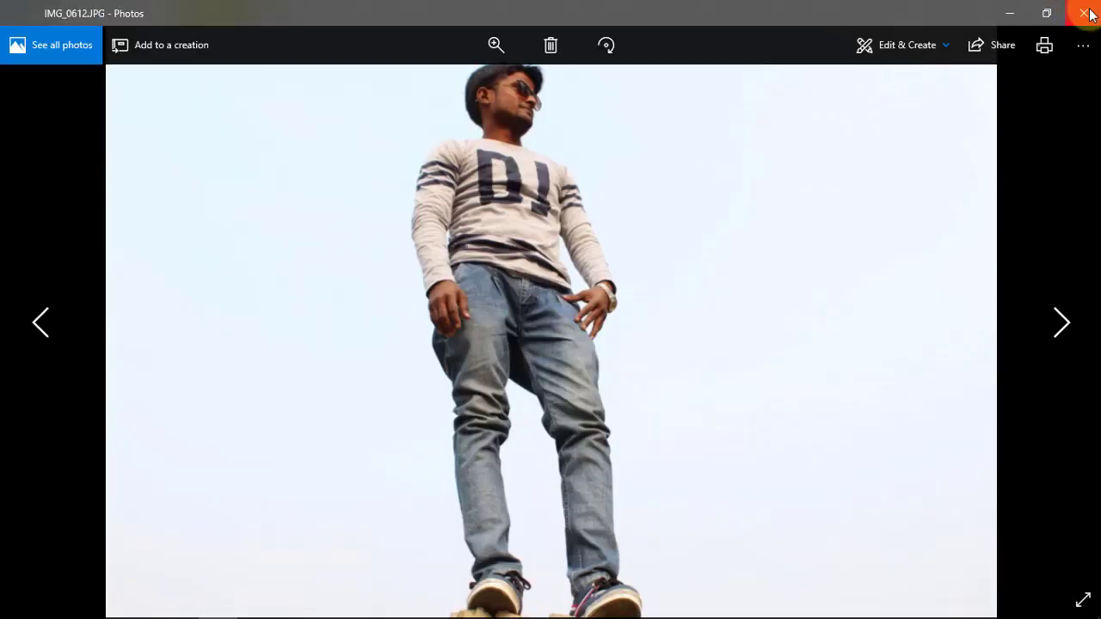
{"action": "left_click", "coordinate": [1083, 12]}
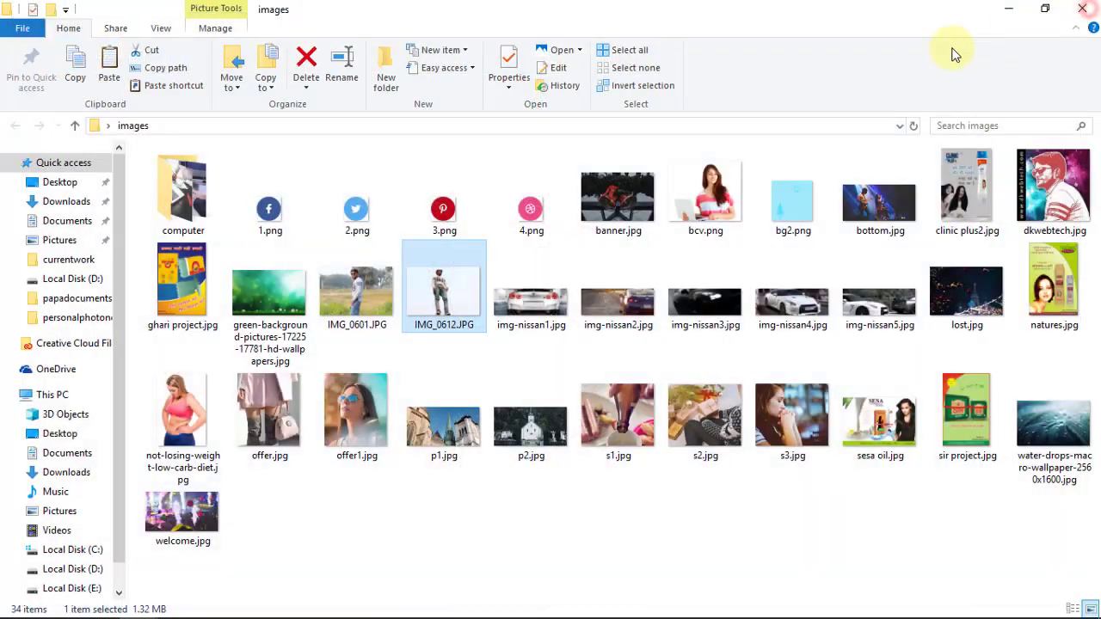
{"action": "left_click", "coordinate": [1056, 10]}
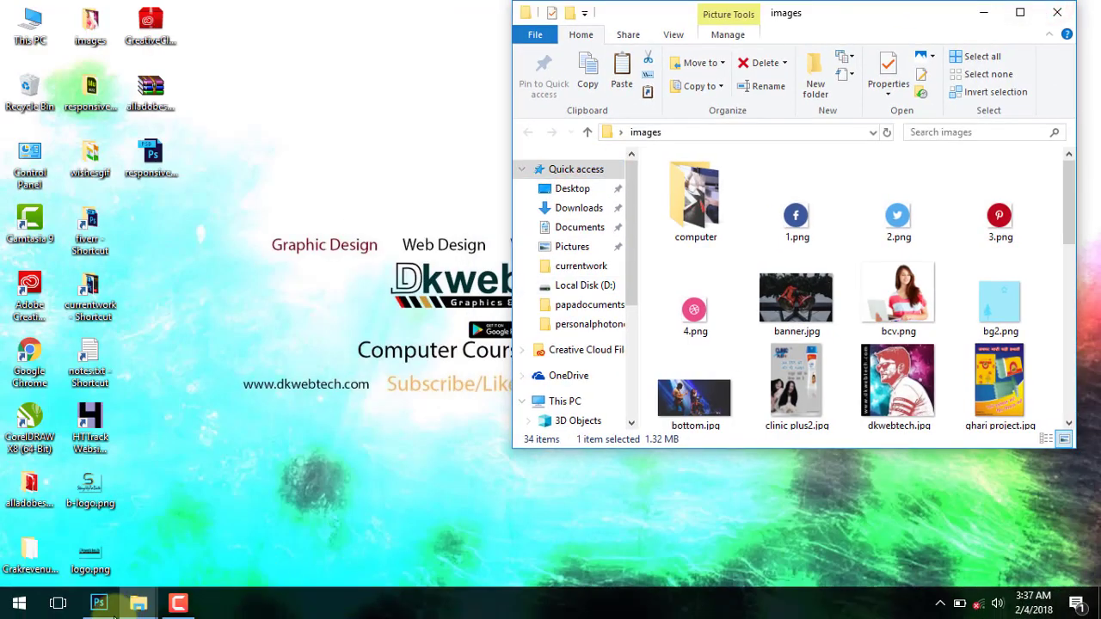
Close intro without saving and start a Legal 8.5 × 14 in, 300 ppi Untitled-1 document.
{"action": "left_click", "coordinate": [97, 607]}
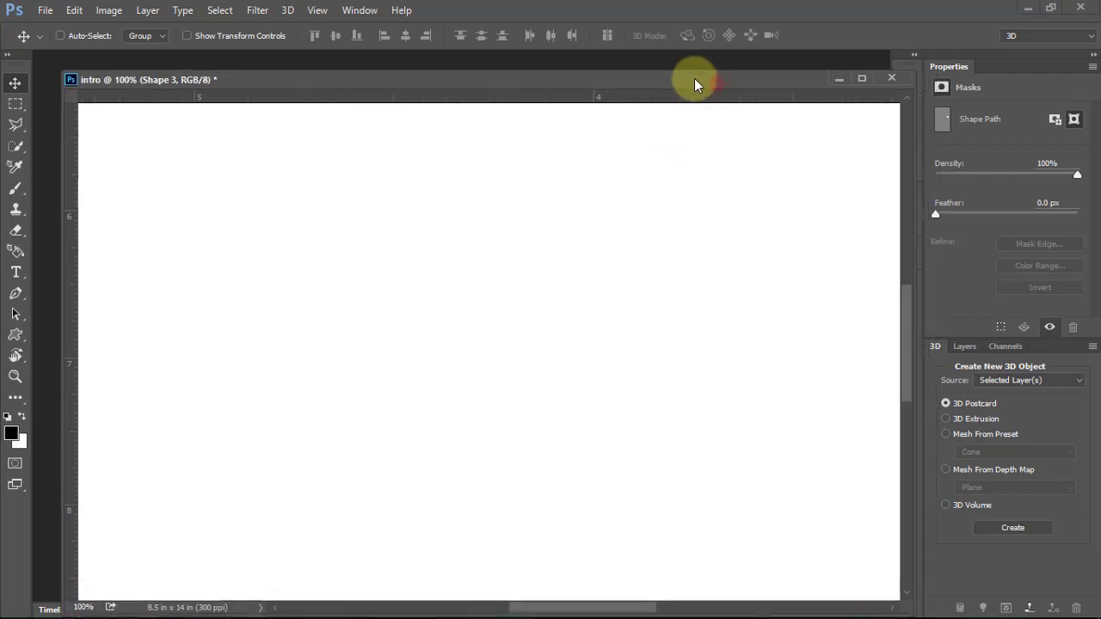
{"action": "left_click_drag", "start_coordinate": [717, 82], "coordinate": [733, 72]}
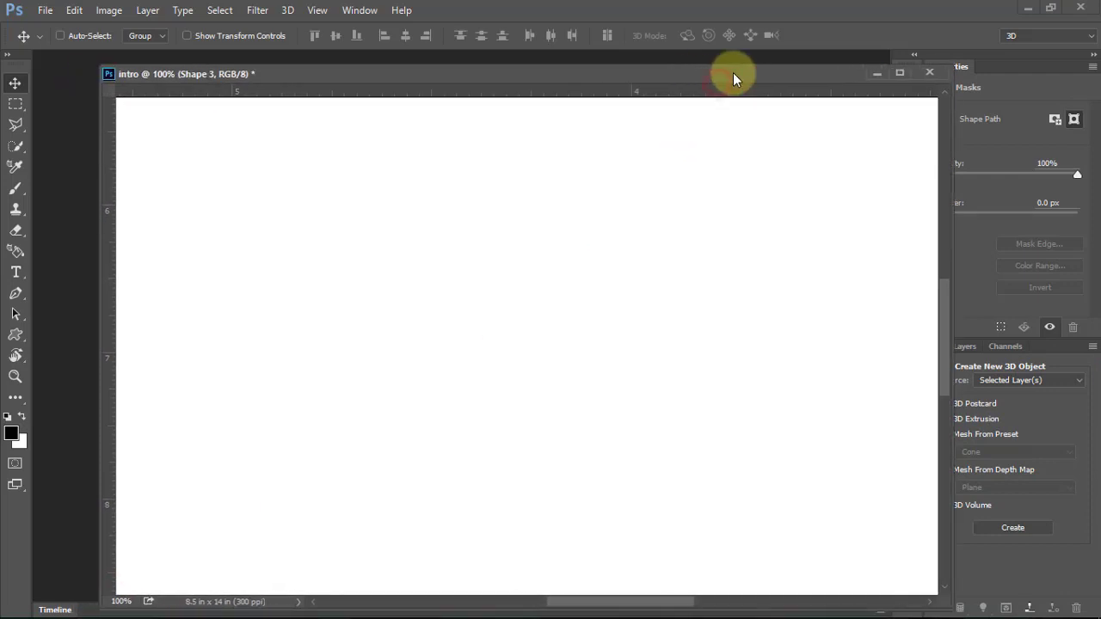
{"action": "left_click", "coordinate": [927, 75]}
{"action": "left_click", "coordinate": [593, 243]}
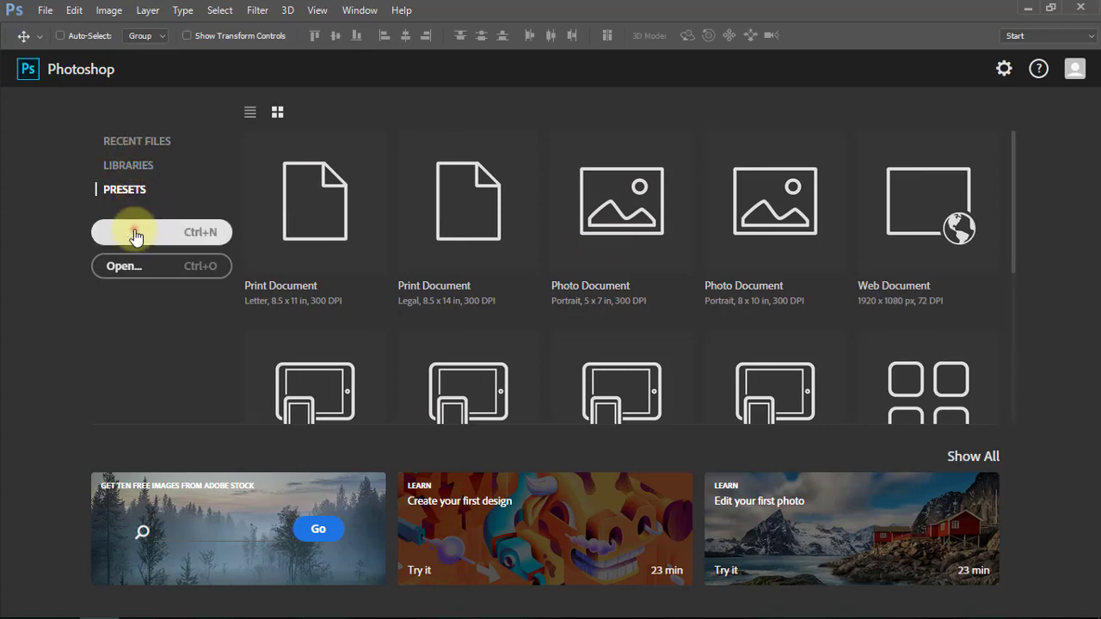
{"action": "left_click", "coordinate": [129, 231]}
{"action": "left_click", "coordinate": [750, 128]}
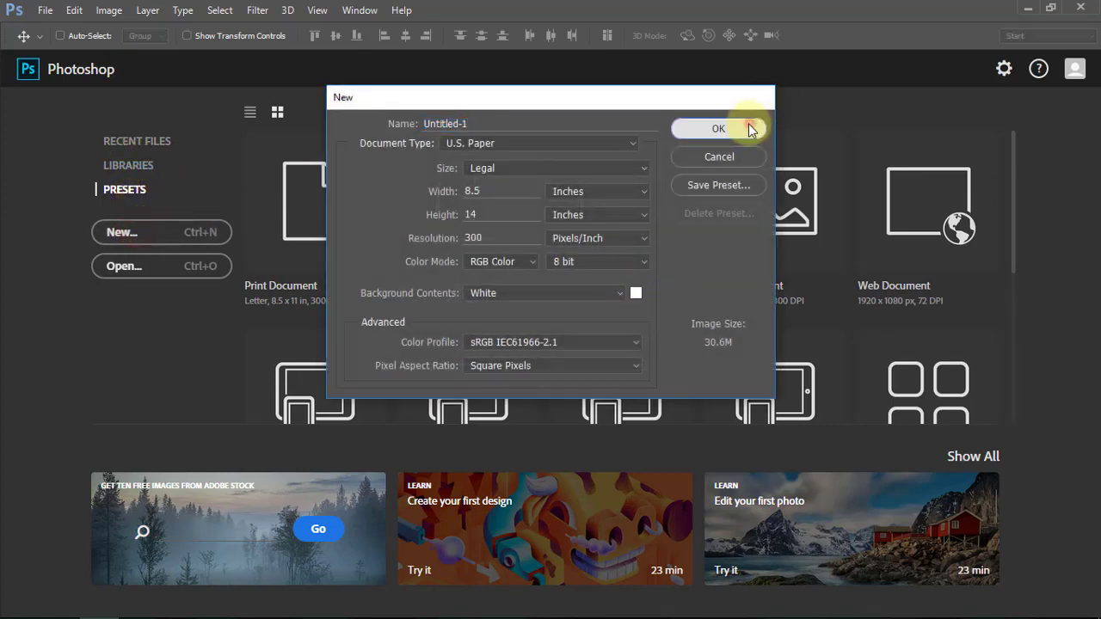
Float the blank 8.5 x 14 in Untitled-1 document in its own window.
{"action": "left_click_drag", "start_coordinate": [100, 73], "coordinate": [201, 96]}
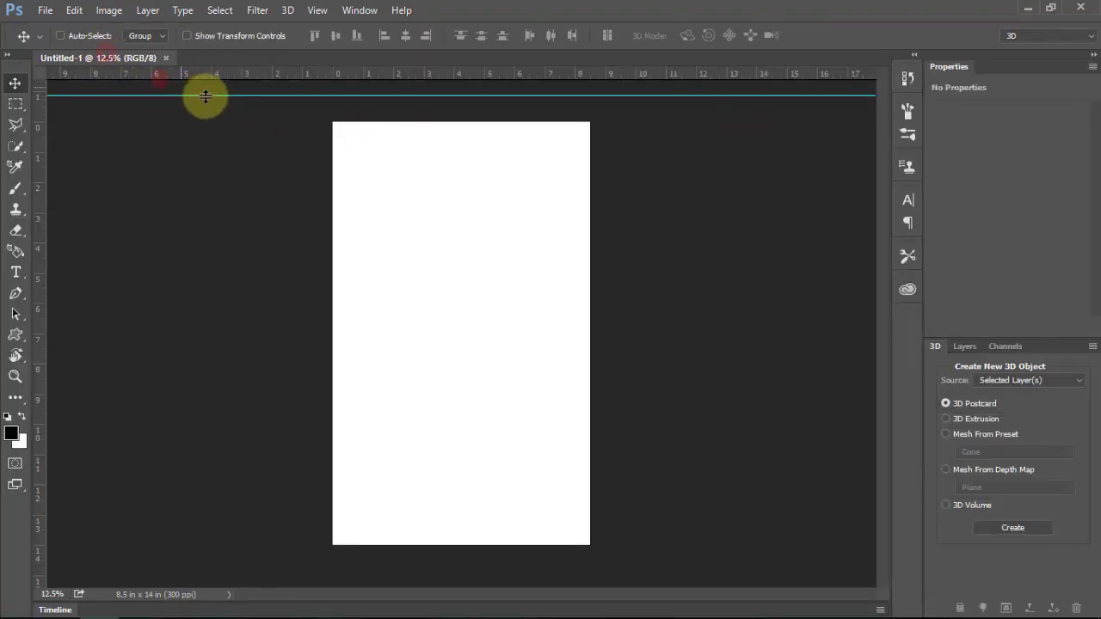
{"action": "left_click", "coordinate": [164, 58]}
{"action": "left_click_drag", "start_coordinate": [83, 58], "coordinate": [194, 131]}
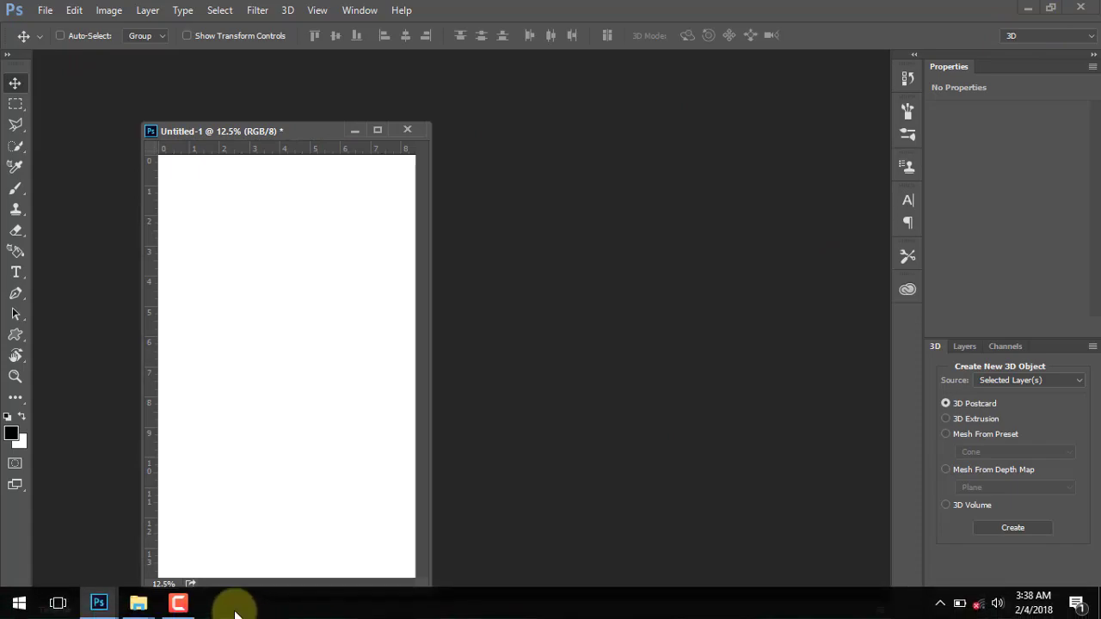
Bring the images folder window forward and scroll through its photos.
{"action": "left_click", "coordinate": [206, 540]}
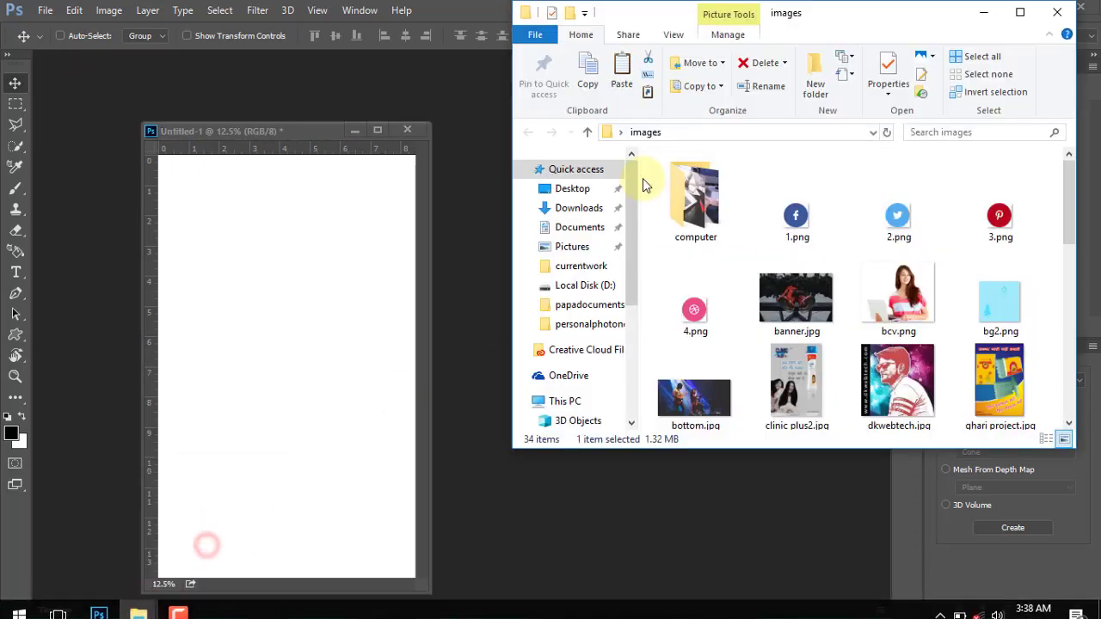
{"action": "left_click", "coordinate": [810, 289]}
{"action": "scroll", "coordinate": [787, 299], "scroll_direction": "down", "scroll_amount": 1}
{"action": "scroll", "coordinate": [787, 298], "scroll_direction": "down", "scroll_amount": 2}
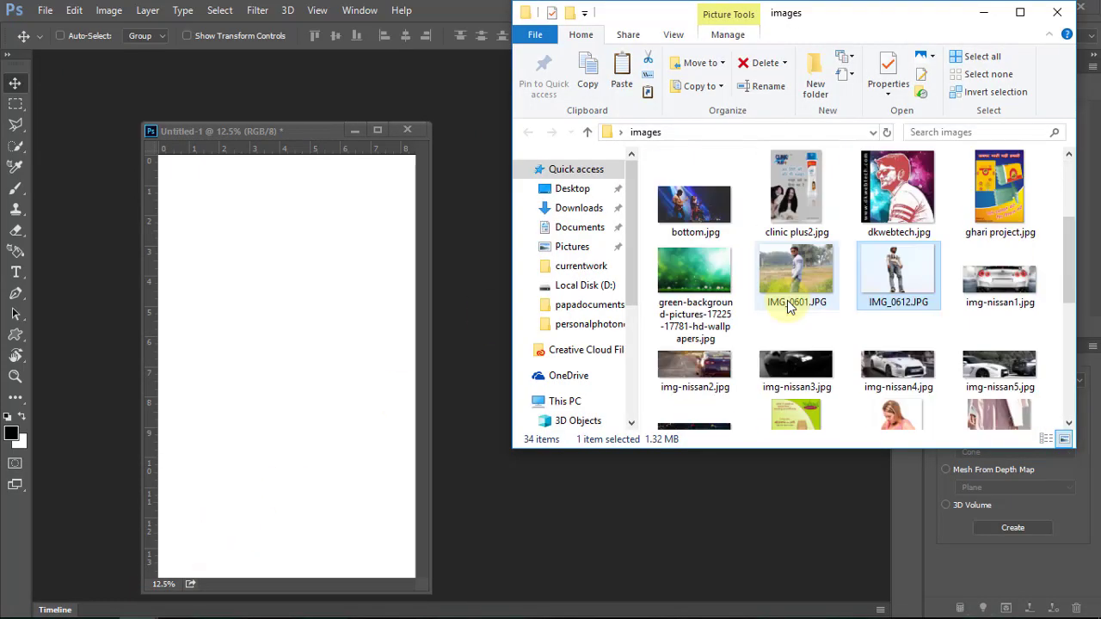
{"action": "scroll", "coordinate": [786, 299], "scroll_direction": "down", "scroll_amount": 3}
{"action": "scroll", "coordinate": [787, 300], "scroll_direction": "up", "scroll_amount": 6}
{"action": "scroll", "coordinate": [786, 300], "scroll_direction": "down", "scroll_amount": 2}
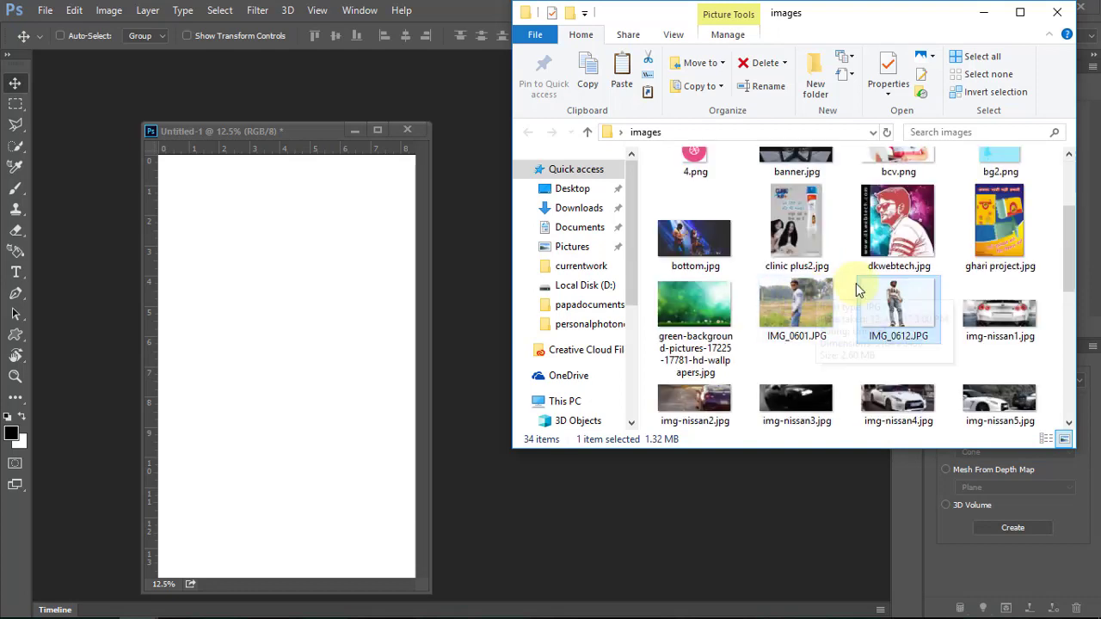
Preview IMG_0612.JPG in Photos, then drag it into Photoshop as a document.
{"action": "left_click", "coordinate": [805, 316]}
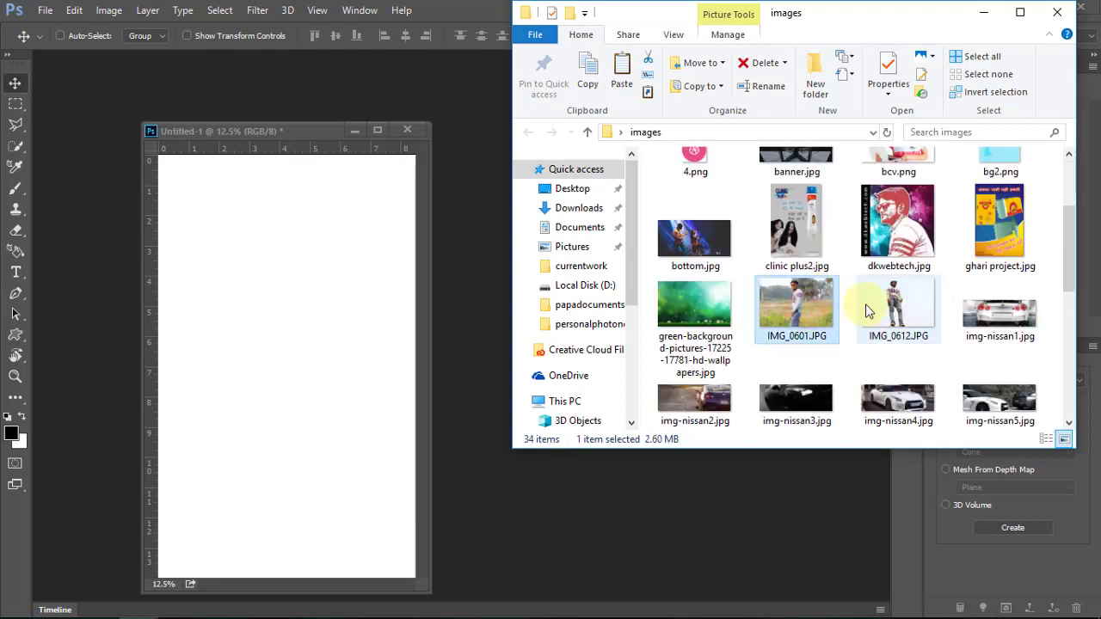
{"action": "left_click", "coordinate": [897, 318]}
{"action": "double_click", "coordinate": [898, 318]}
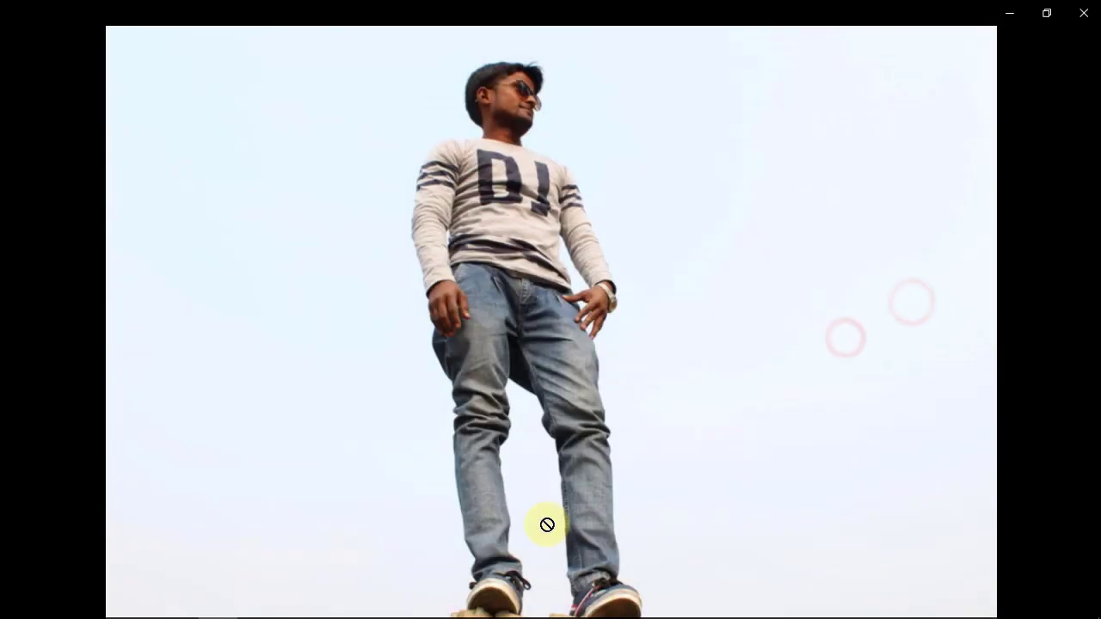
{"action": "left_click", "coordinate": [1072, 12]}
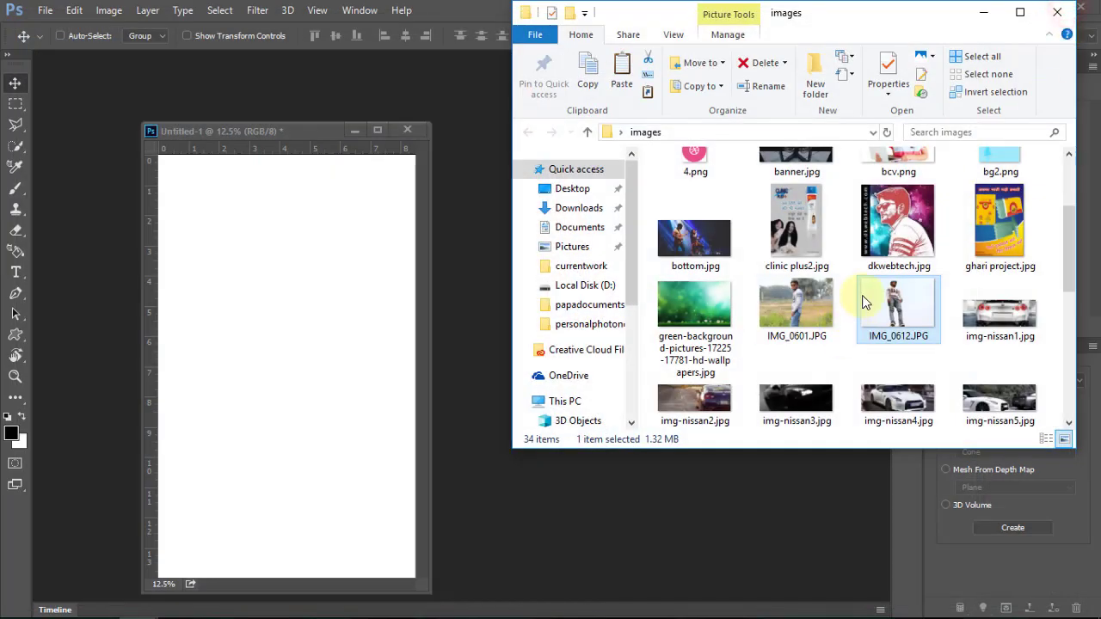
{"action": "mouse_move", "coordinate": [865, 310]}
{"action": "left_mouse_down"}
{"action": "mouse_move", "coordinate": [54, 242]}
{"action": "mouse_move", "coordinate": [67, 78]}
{"action": "mouse_move", "coordinate": [78, 102]}
{"action": "left_mouse_up"}
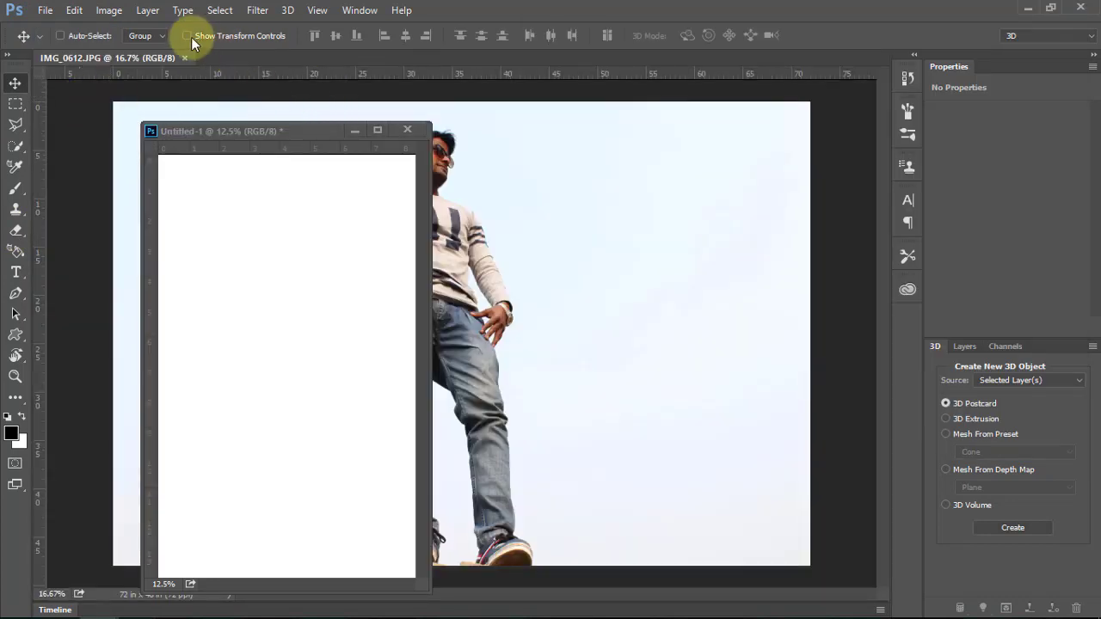
Close Untitled-1 without saving and float IMG_0612.JPG in its own window.
{"action": "left_click", "coordinate": [318, 129]}
{"action": "left_click", "coordinate": [414, 131]}
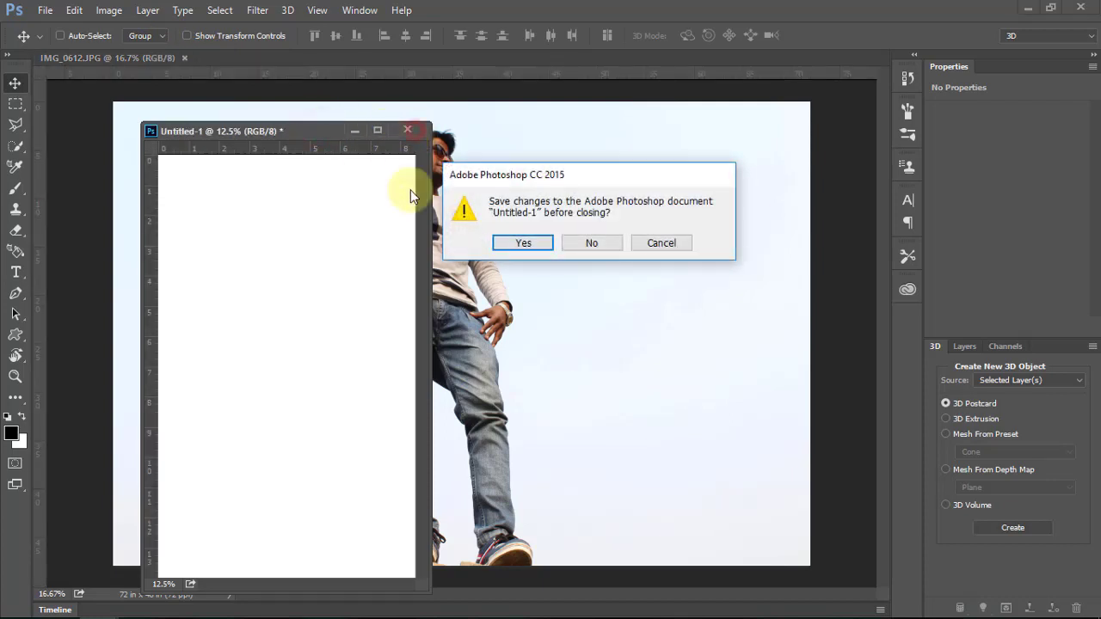
{"action": "left_click", "coordinate": [576, 240]}
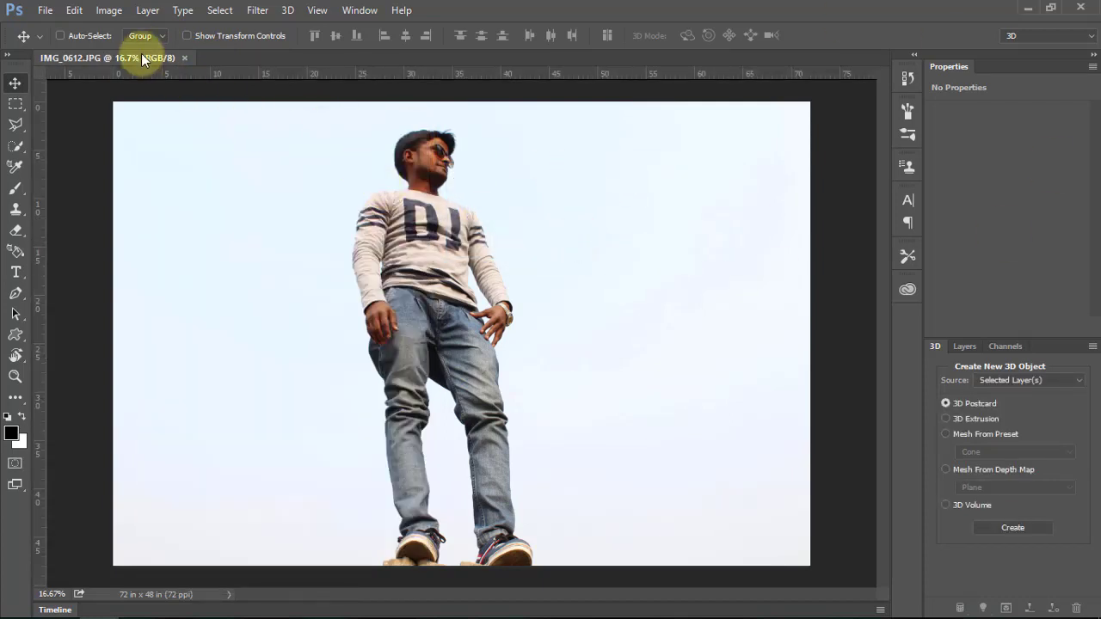
{"action": "left_click_drag", "start_coordinate": [167, 74], "coordinate": [204, 101]}
{"action": "left_click_drag", "start_coordinate": [159, 55], "coordinate": [251, 122]}
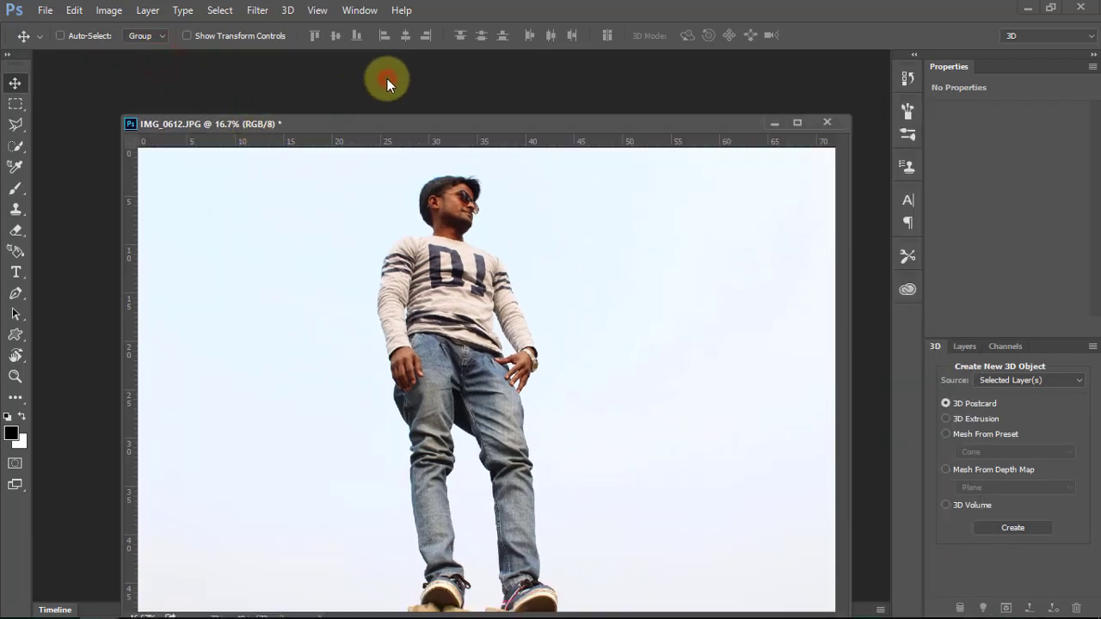
Open me.png from the currentwork folder, then close it again.
{"action": "double_click", "coordinate": [387, 80]}
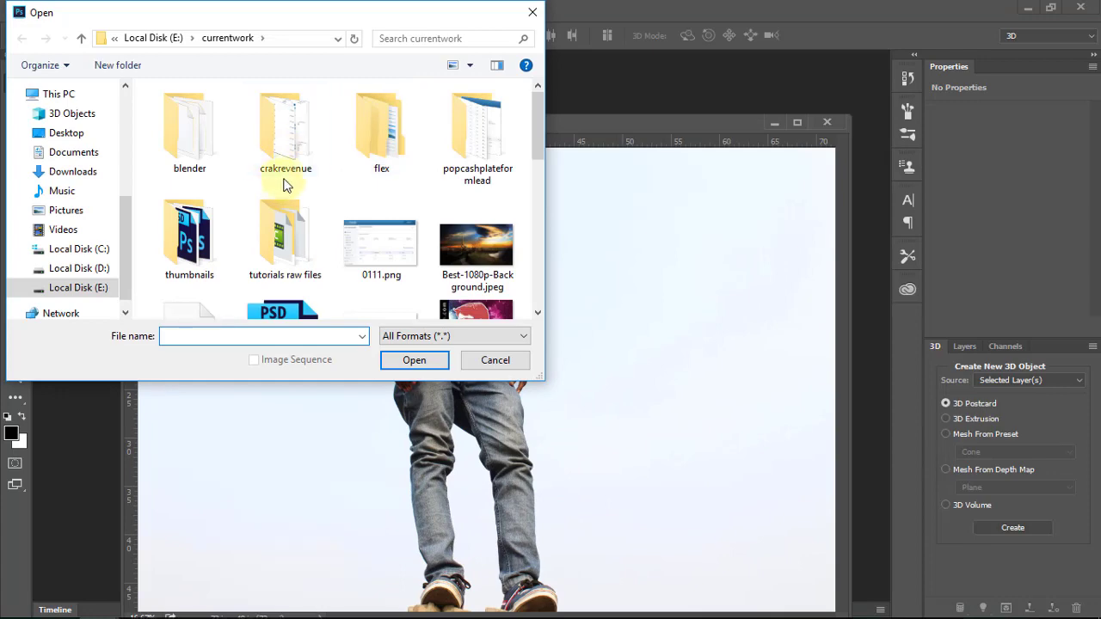
{"action": "scroll", "coordinate": [363, 161], "scroll_direction": "down", "scroll_amount": 2}
{"action": "scroll", "coordinate": [366, 162], "scroll_direction": "down", "scroll_amount": 4}
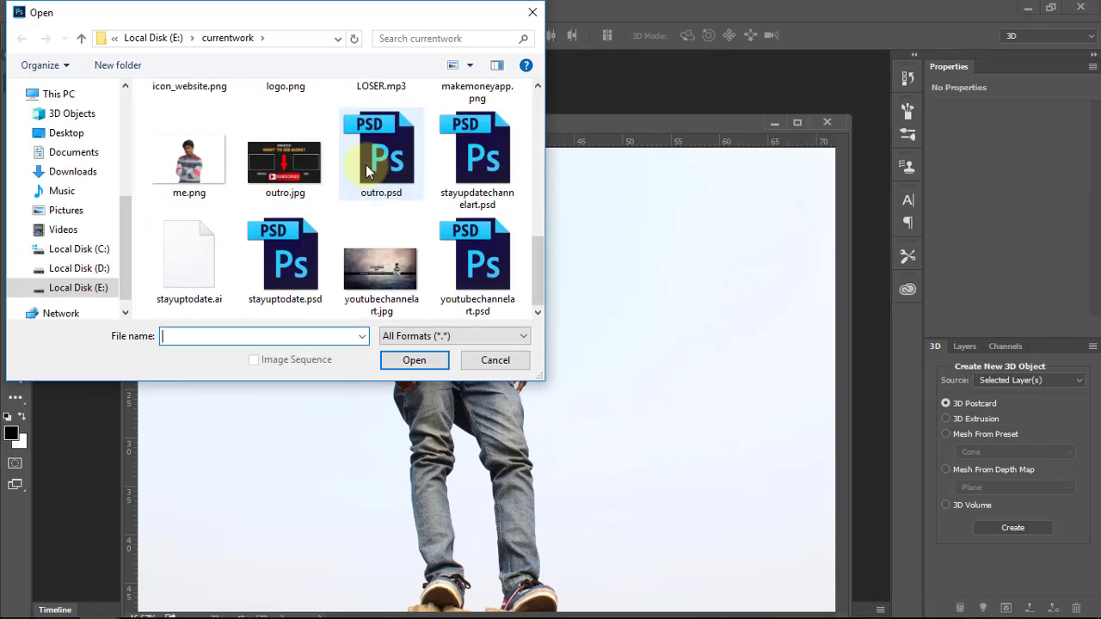
{"action": "left_click", "coordinate": [189, 164]}
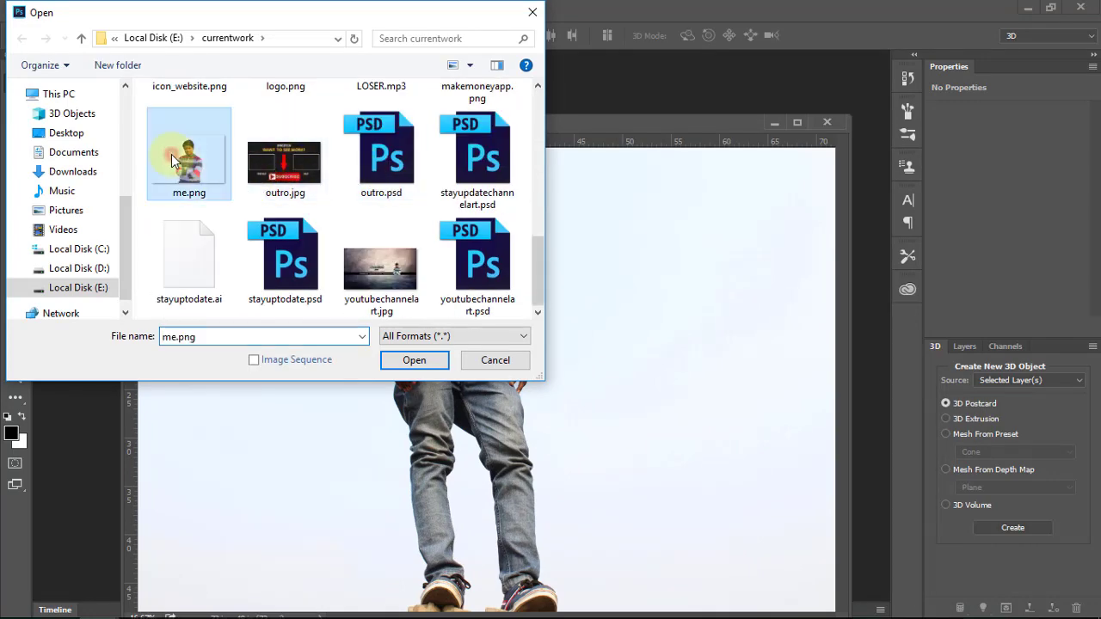
{"action": "left_click", "coordinate": [398, 358]}
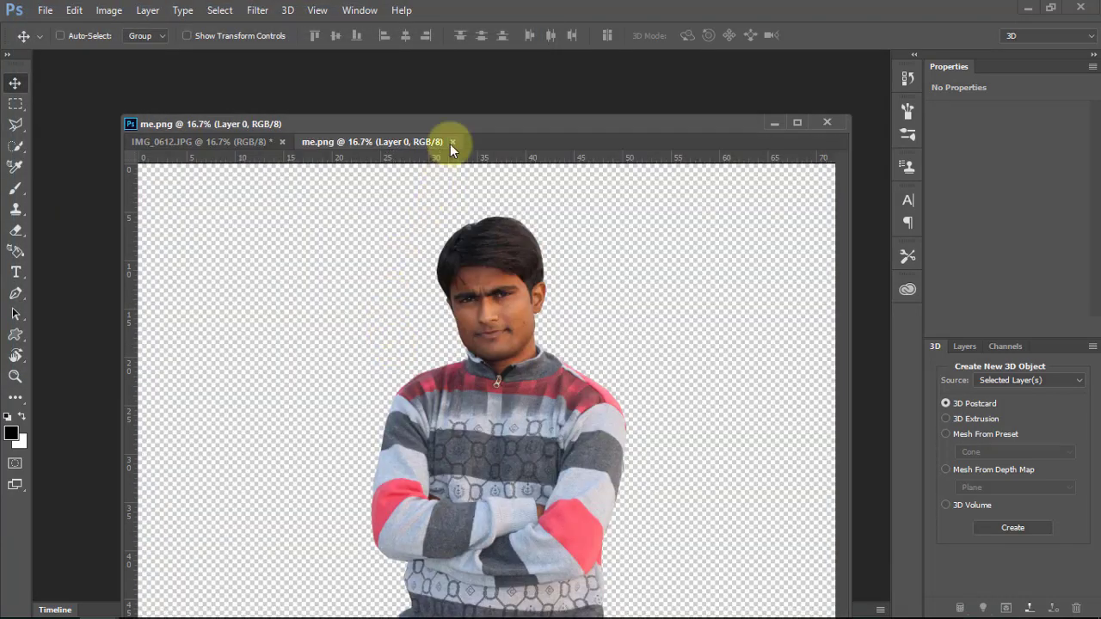
{"action": "left_click", "coordinate": [451, 143]}
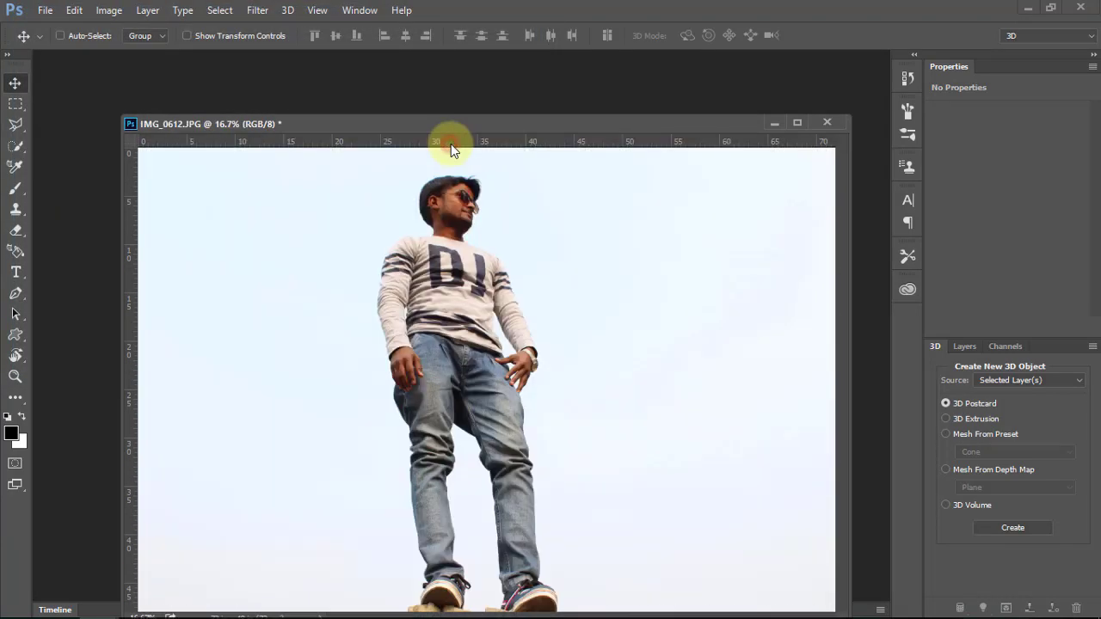
Move the floating IMG_0612.JPG window up toward the top-left of the workspace.
{"action": "left_click", "coordinate": [46, 11]}
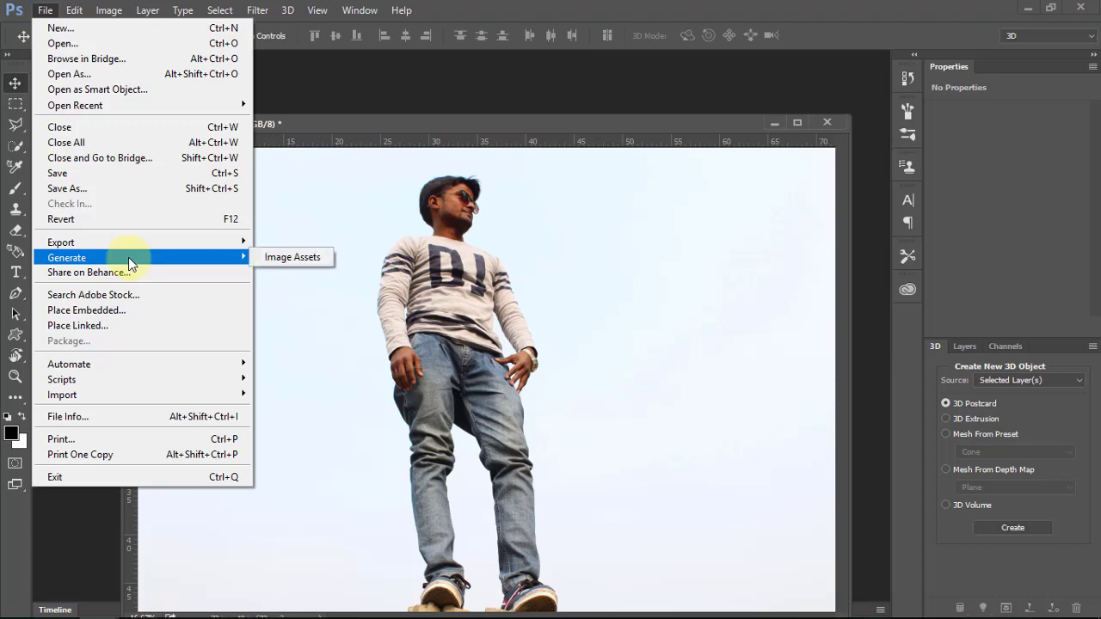
{"action": "mouse_move", "coordinate": [62, 395]}
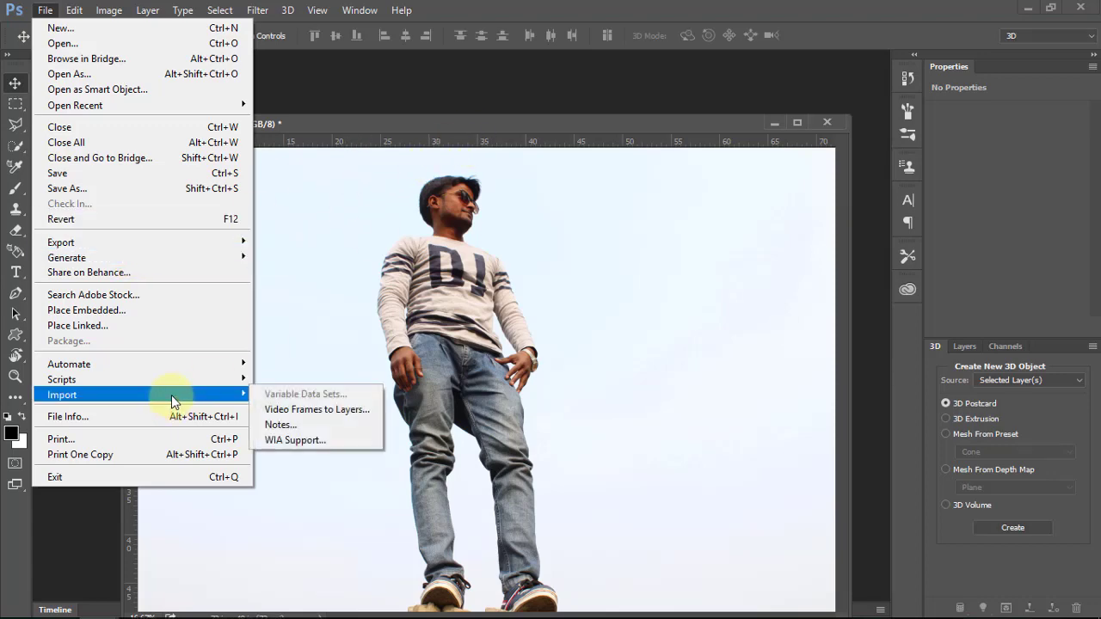
{"action": "left_click", "coordinate": [570, 170]}
{"action": "left_click_drag", "start_coordinate": [557, 126], "coordinate": [534, 76]}
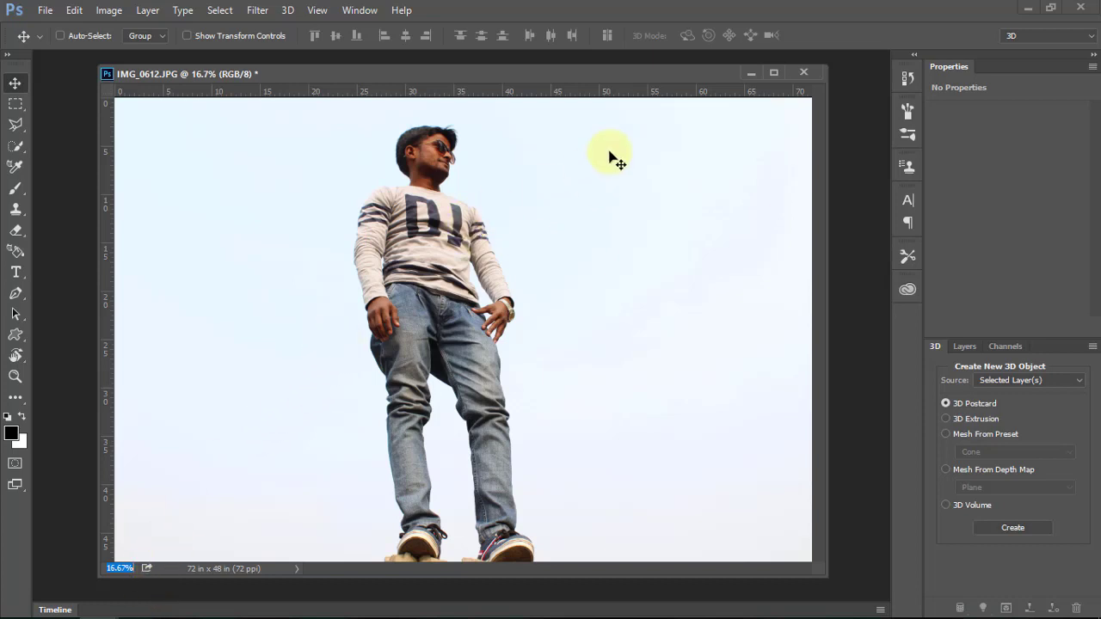
{"action": "left_click_drag", "start_coordinate": [609, 79], "coordinate": [599, 82]}
{"action": "type", "text": "100"}
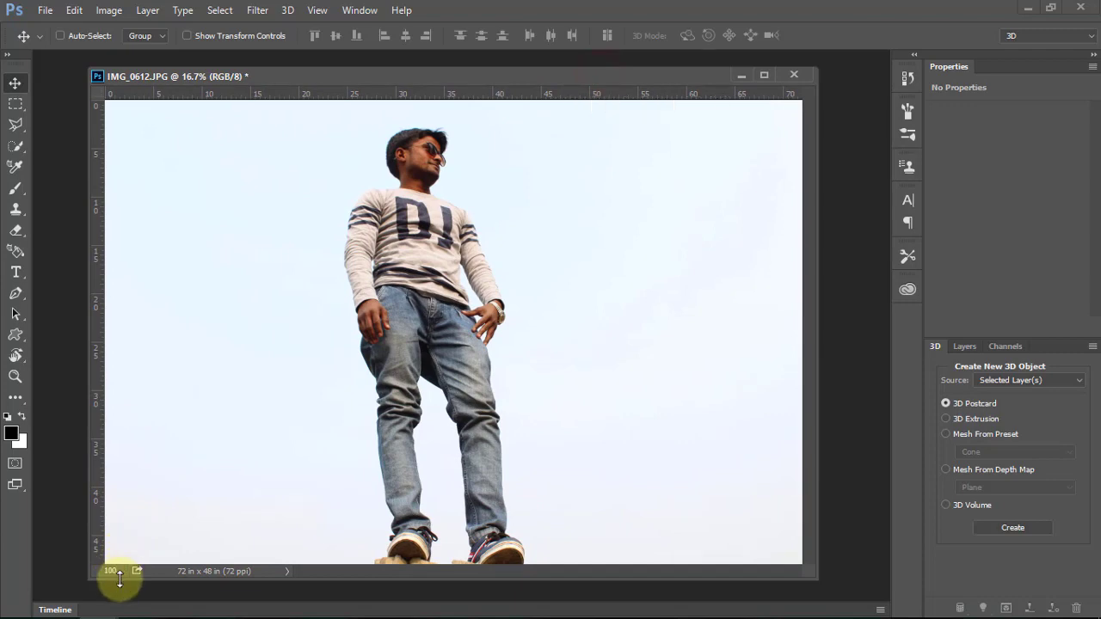
{"action": "key", "text": "Return"}
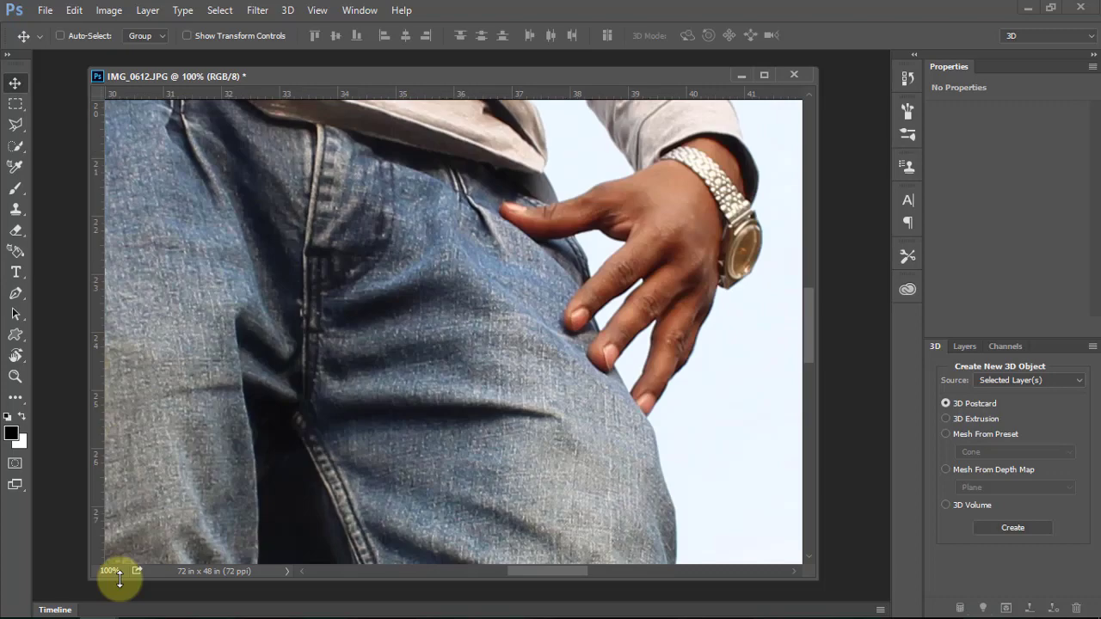
{"action": "scroll", "coordinate": [614, 246], "scroll_direction": "up", "scroll_amount": 2}
{"action": "scroll", "coordinate": [634, 254], "scroll_direction": "up", "scroll_amount": 3}
{"action": "scroll", "coordinate": [635, 254], "scroll_direction": "up", "scroll_amount": 2}
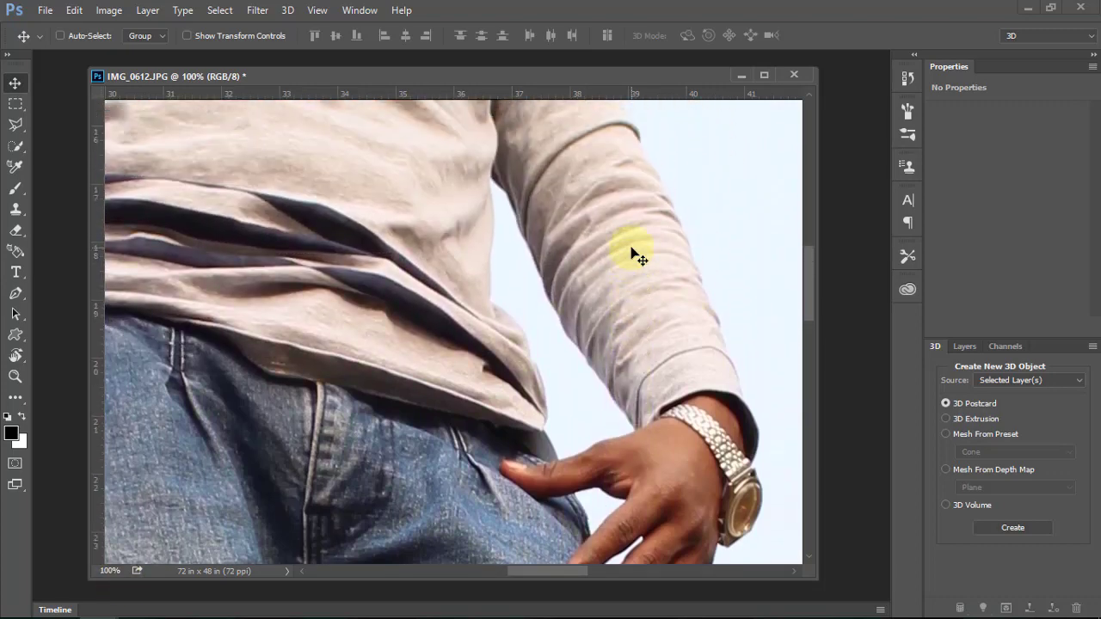
{"action": "scroll", "coordinate": [635, 254], "scroll_direction": "up", "scroll_amount": 2}
{"action": "scroll", "coordinate": [636, 254], "scroll_direction": "up", "scroll_amount": 2}
{"action": "scroll", "coordinate": [640, 256], "scroll_direction": "up", "scroll_amount": 2}
{"action": "scroll", "coordinate": [641, 257], "scroll_direction": "up", "scroll_amount": 2}
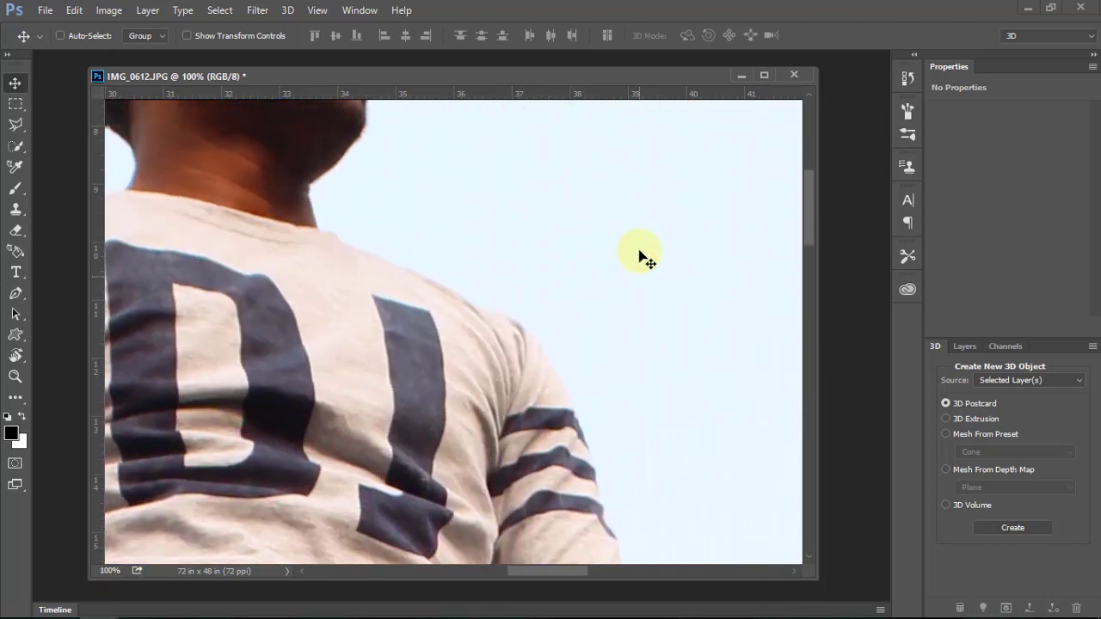
{"action": "scroll", "coordinate": [641, 257], "scroll_direction": "up", "scroll_amount": 3}
{"action": "scroll", "coordinate": [641, 257], "scroll_direction": "up", "scroll_amount": 3}
{"action": "scroll", "coordinate": [639, 254], "scroll_direction": "up", "scroll_amount": 2}
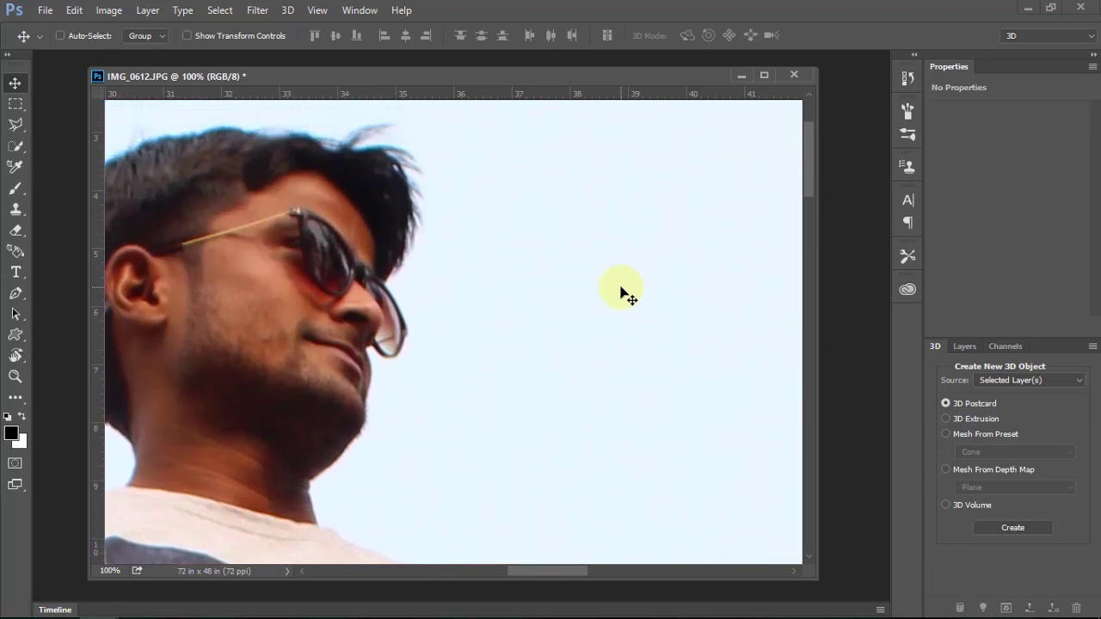
{"action": "left_click_drag", "start_coordinate": [498, 570], "coordinate": [531, 572]}
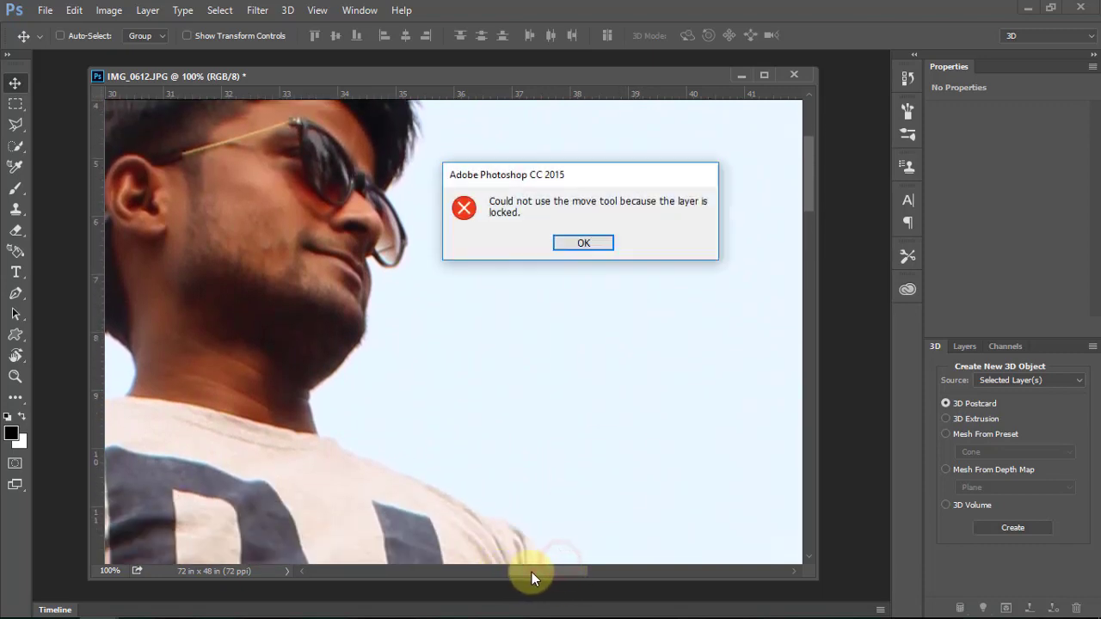
{"action": "left_click", "coordinate": [586, 238]}
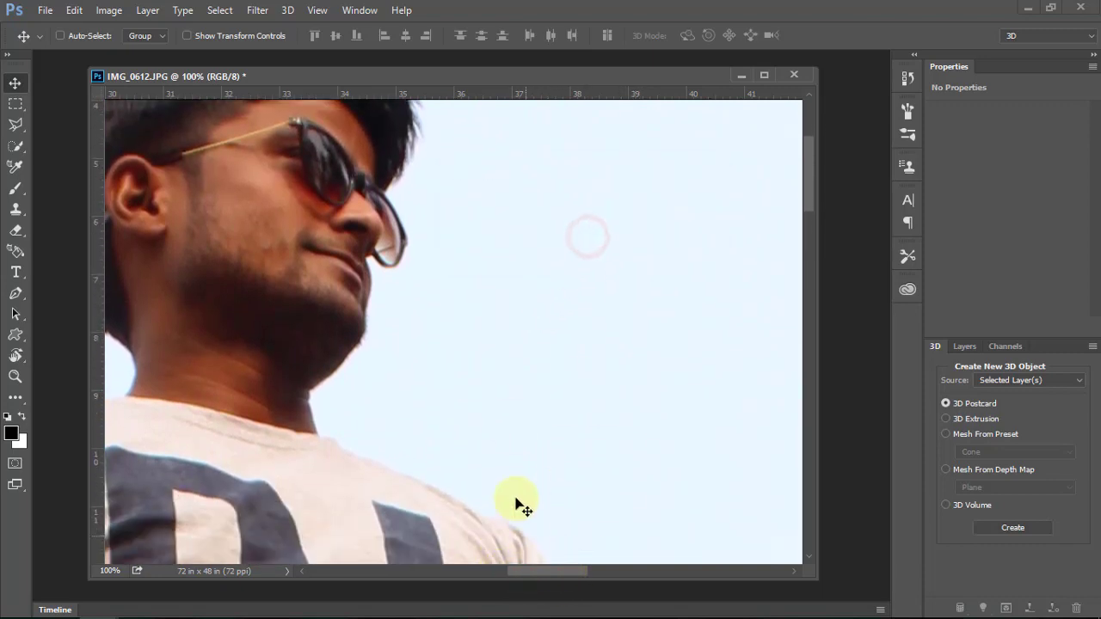
{"action": "scroll", "coordinate": [521, 503], "scroll_direction": "down", "scroll_amount": 2}
{"action": "scroll", "coordinate": [514, 484], "scroll_direction": "up", "scroll_amount": 3}
{"action": "scroll", "coordinate": [511, 484], "scroll_direction": "up", "scroll_amount": 3}
{"action": "scroll", "coordinate": [511, 484], "scroll_direction": "up", "scroll_amount": 1}
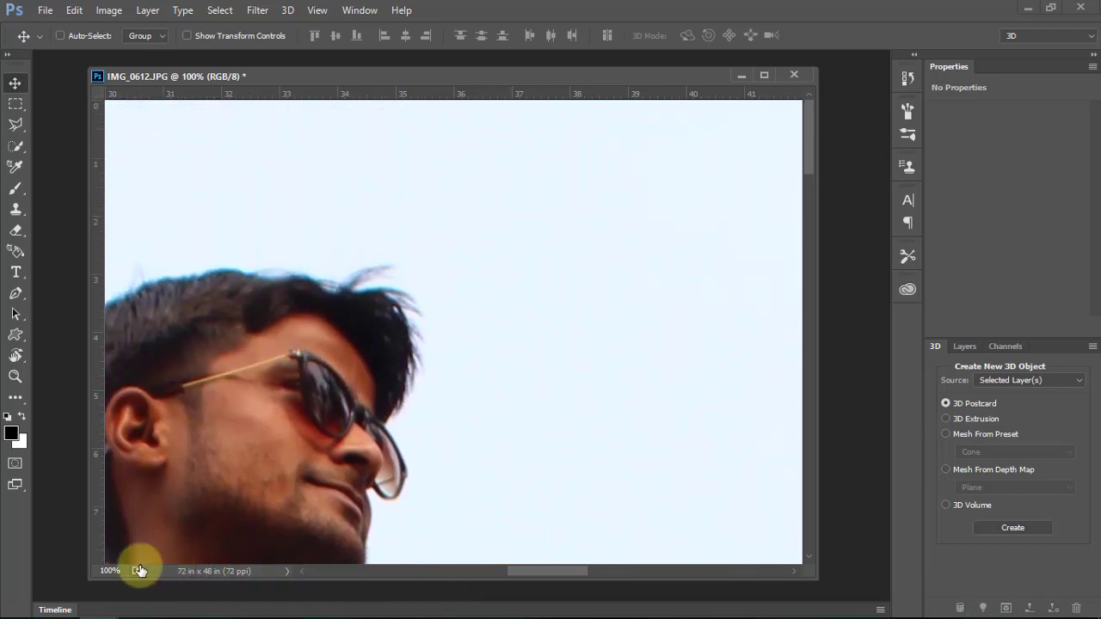
{"action": "left_click", "coordinate": [114, 569]}
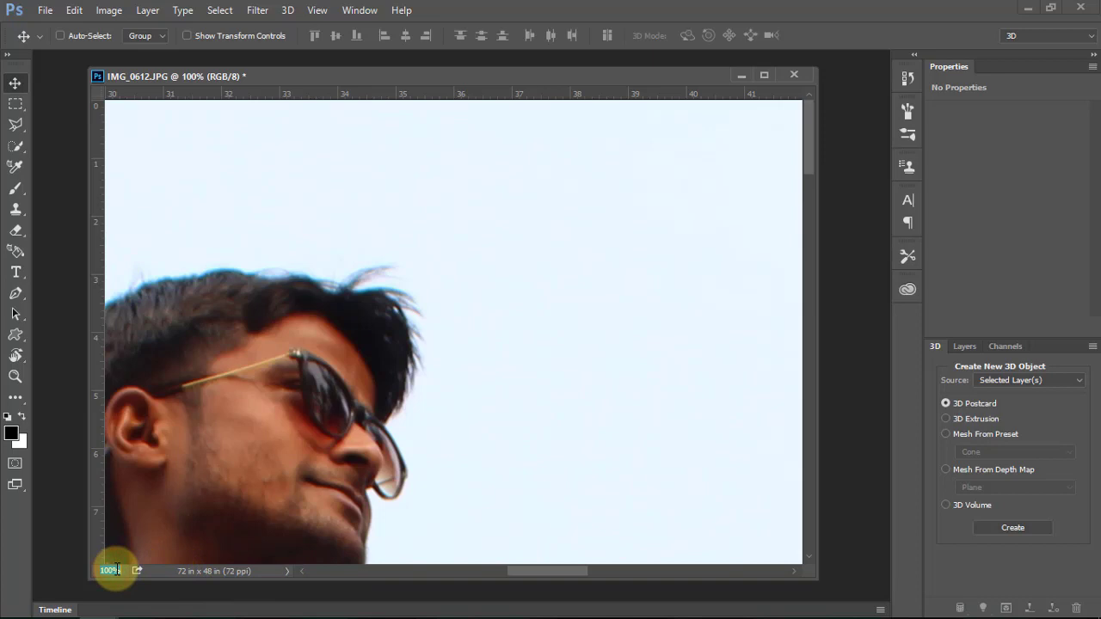
{"action": "key", "text": "ctrl+0"}
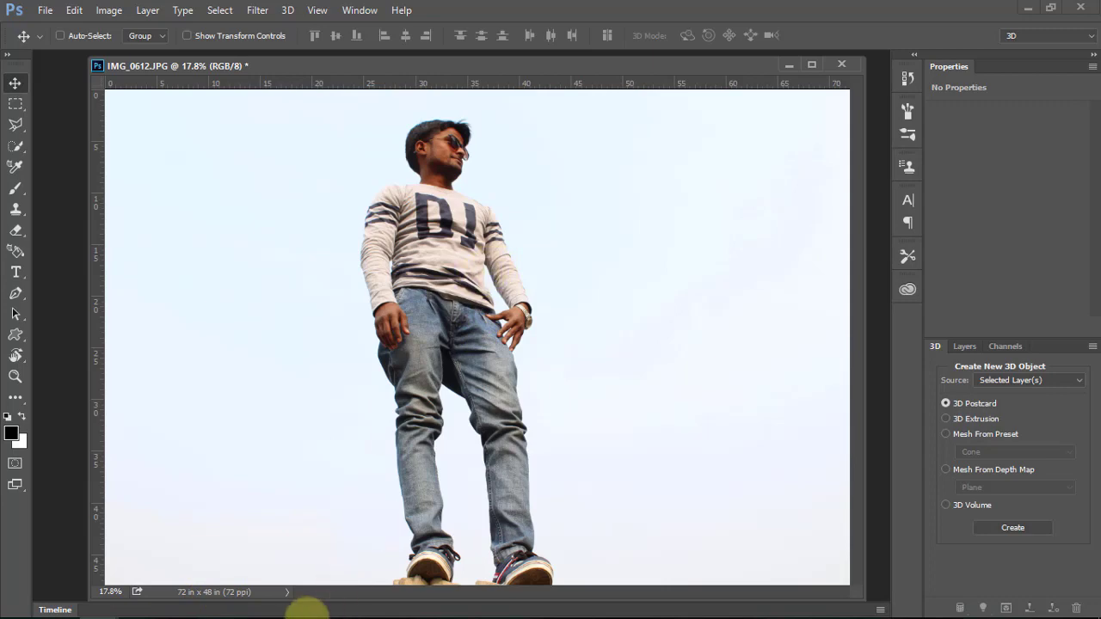
Set the status bar readout to Document Dimensions, showing 72 in x 48 in at 72 ppi.
{"action": "left_click", "coordinate": [289, 592]}
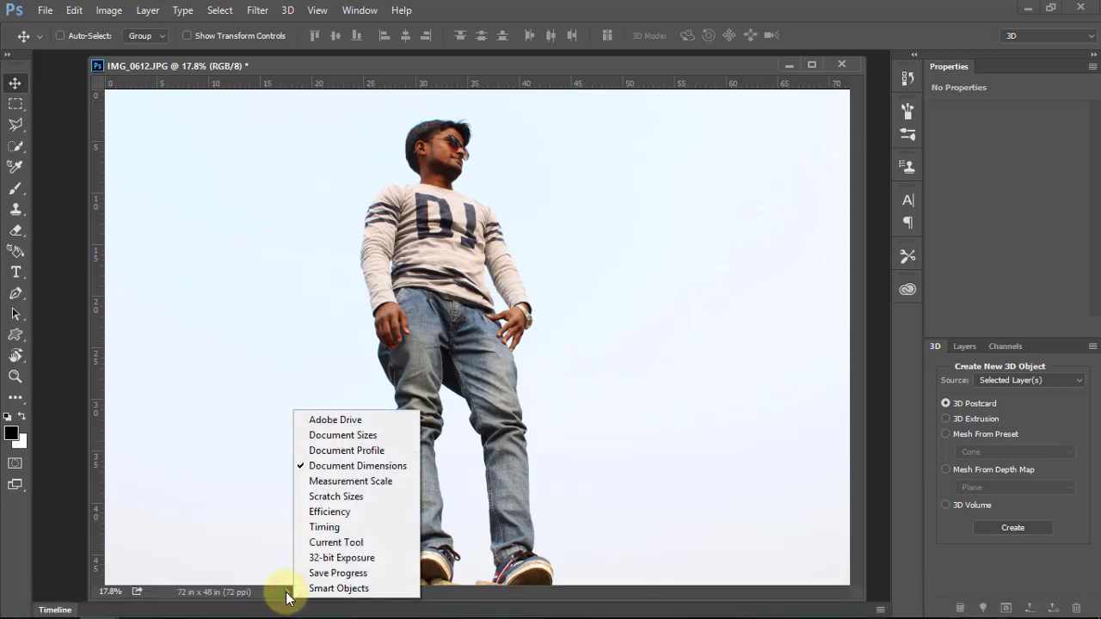
{"action": "left_click", "coordinate": [362, 436]}
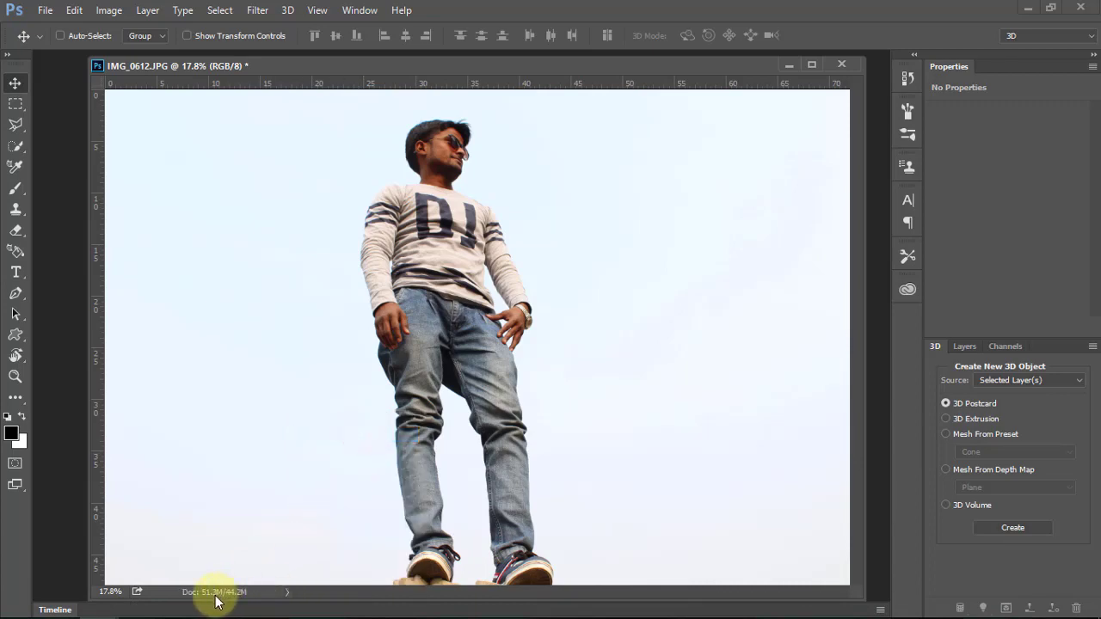
{"action": "left_click", "coordinate": [287, 593]}
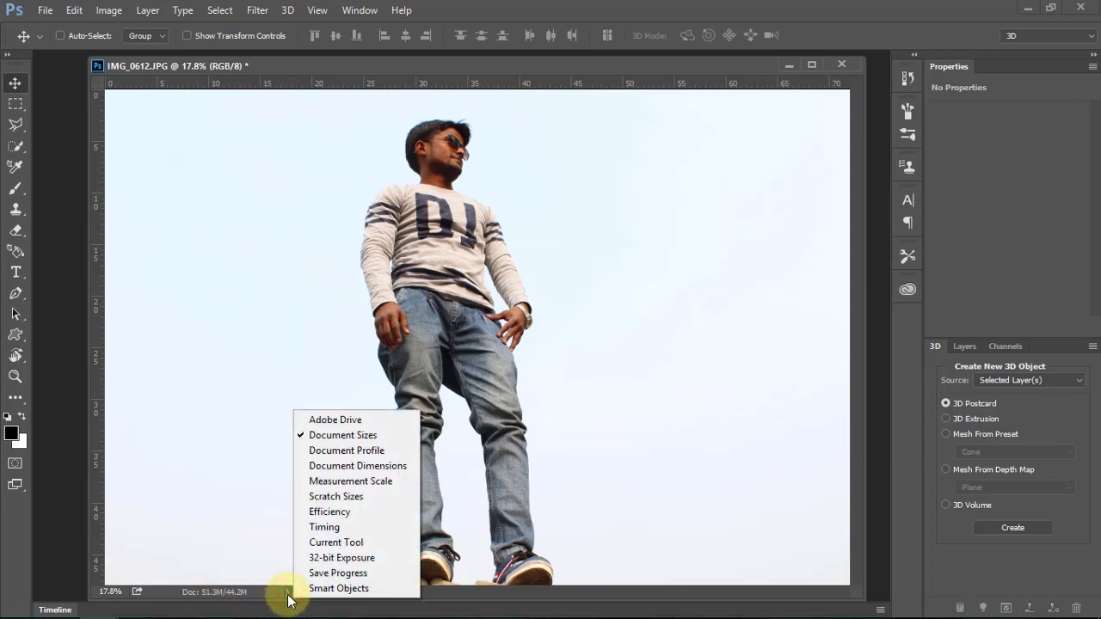
{"action": "left_click", "coordinate": [365, 481]}
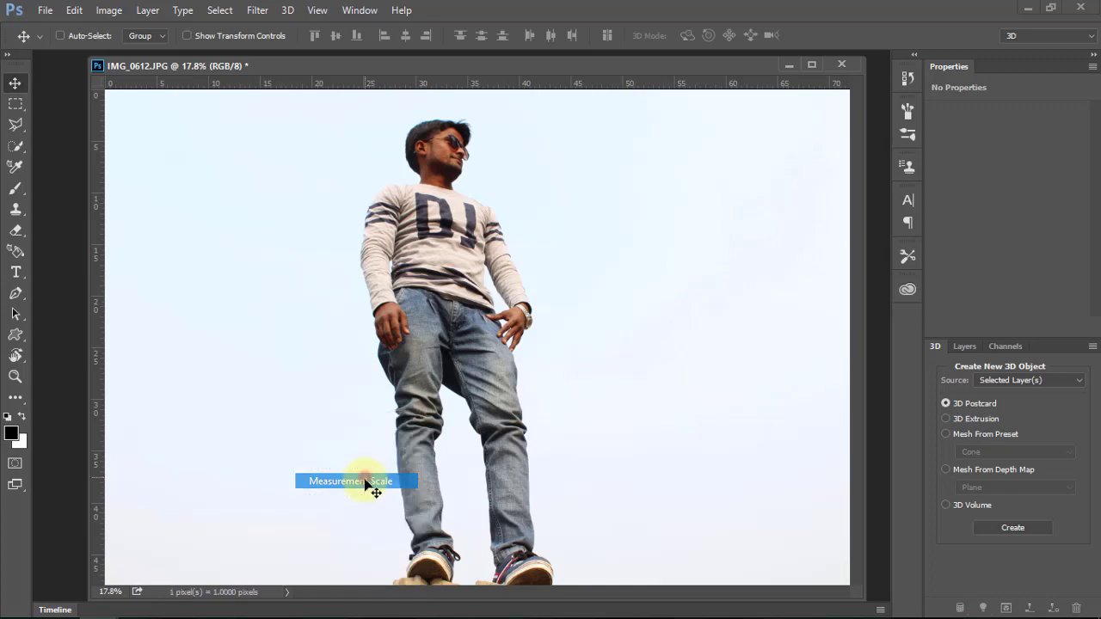
{"action": "left_click", "coordinate": [287, 593]}
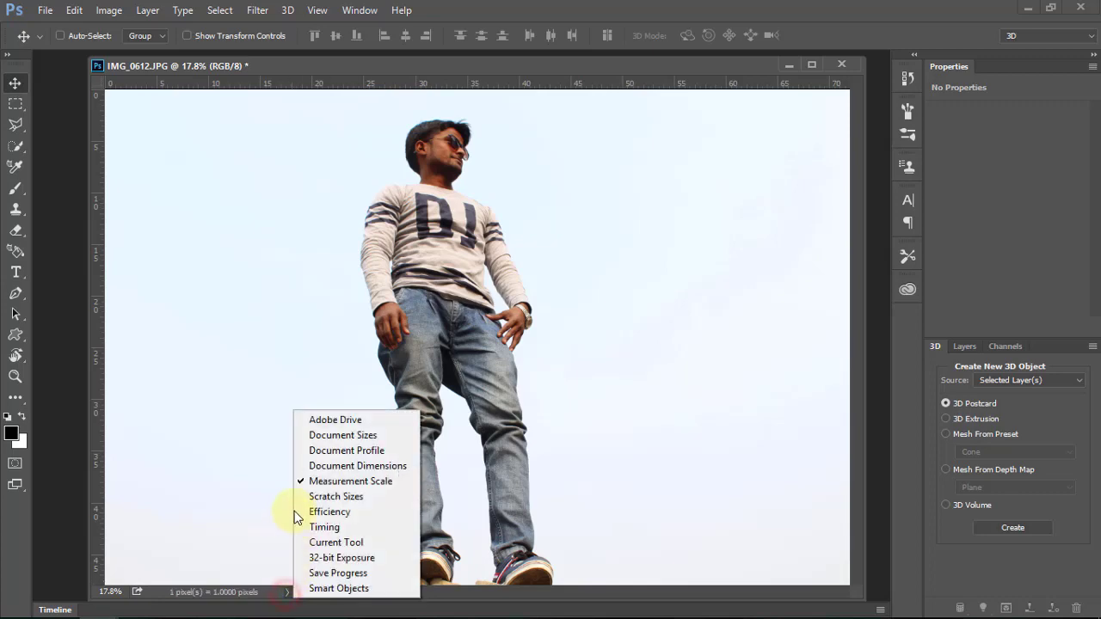
{"action": "left_click", "coordinate": [359, 472]}
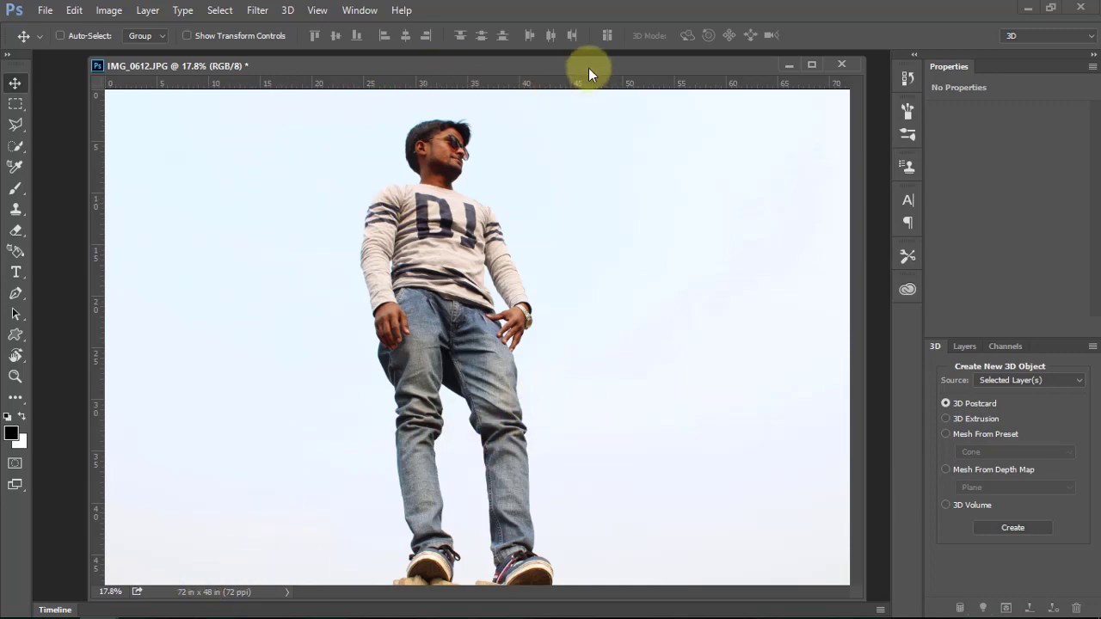
Check Image Size from the title-bar menu, then close IMG_0612.JPG without saving.
{"action": "left_click_drag", "start_coordinate": [588, 68], "coordinate": [561, 70]}
{"action": "double_click", "coordinate": [559, 72]}
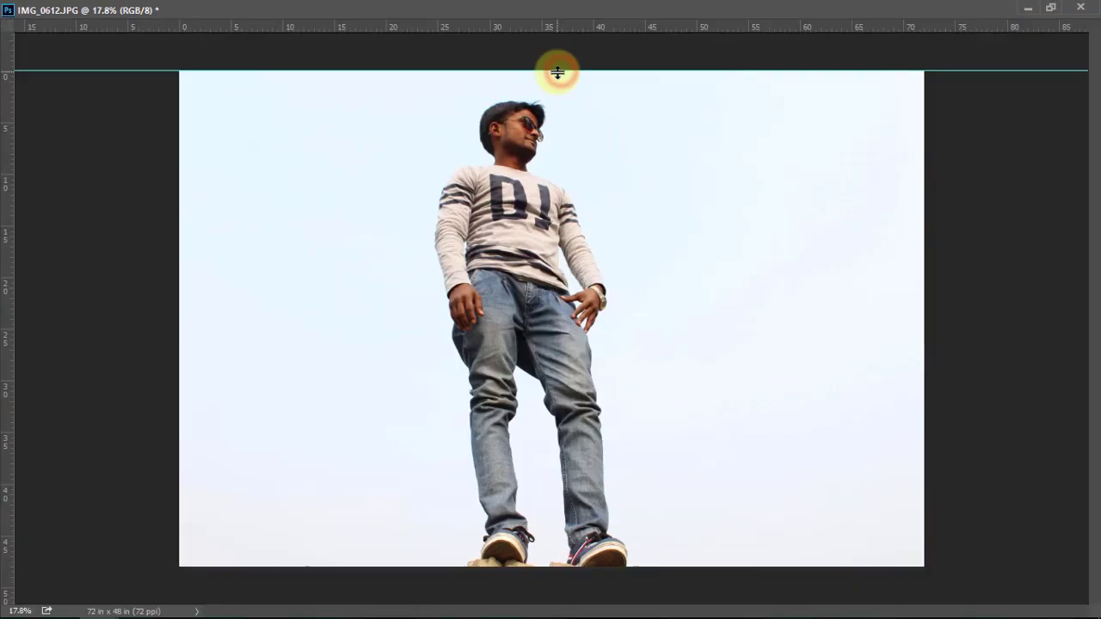
{"action": "left_click", "coordinate": [1050, 8]}
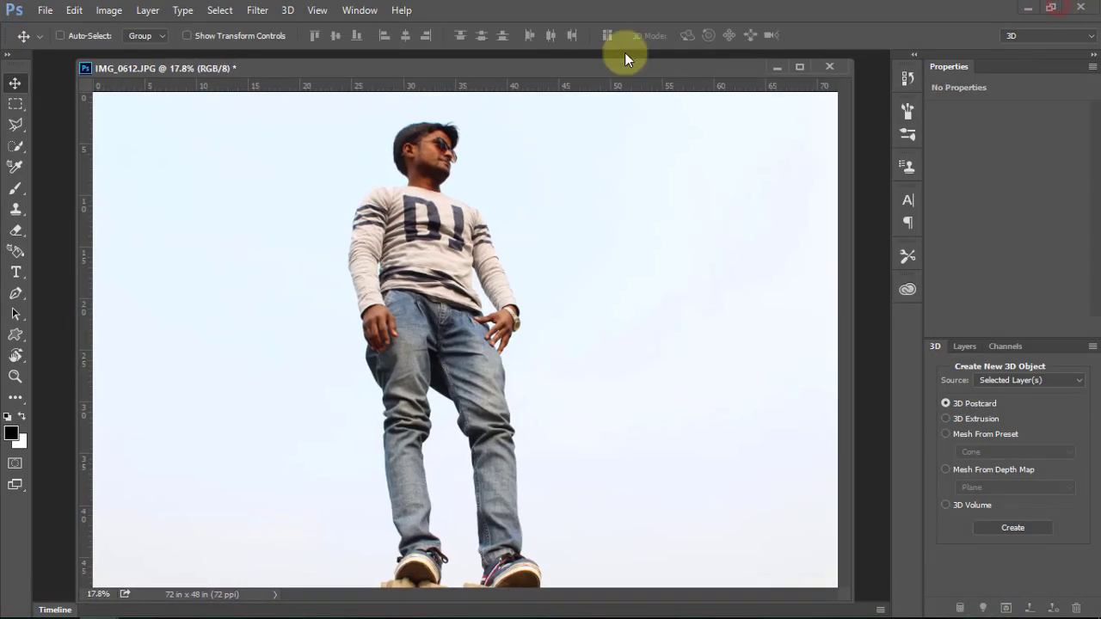
{"action": "right_click", "coordinate": [513, 68]}
{"action": "left_click", "coordinate": [552, 92]}
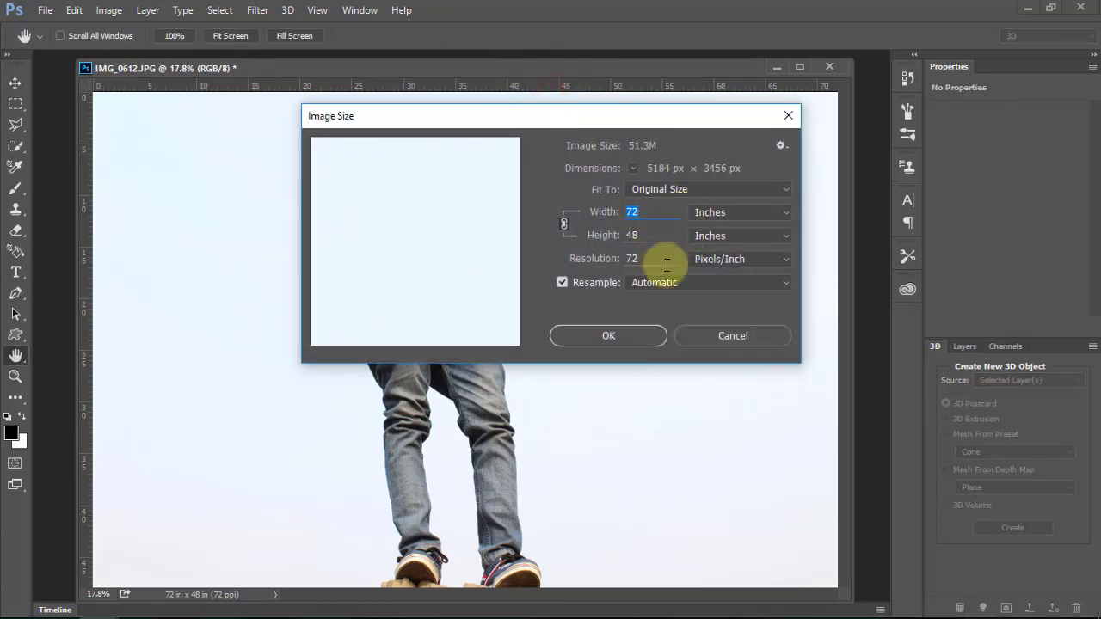
{"action": "left_click", "coordinate": [715, 329]}
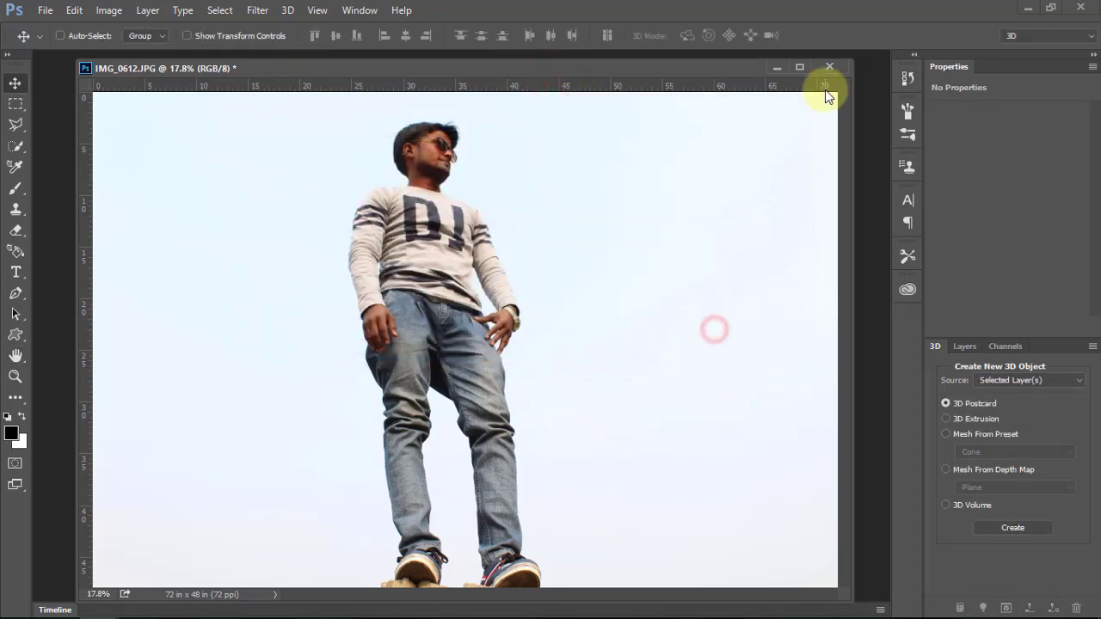
{"action": "left_click", "coordinate": [828, 66]}
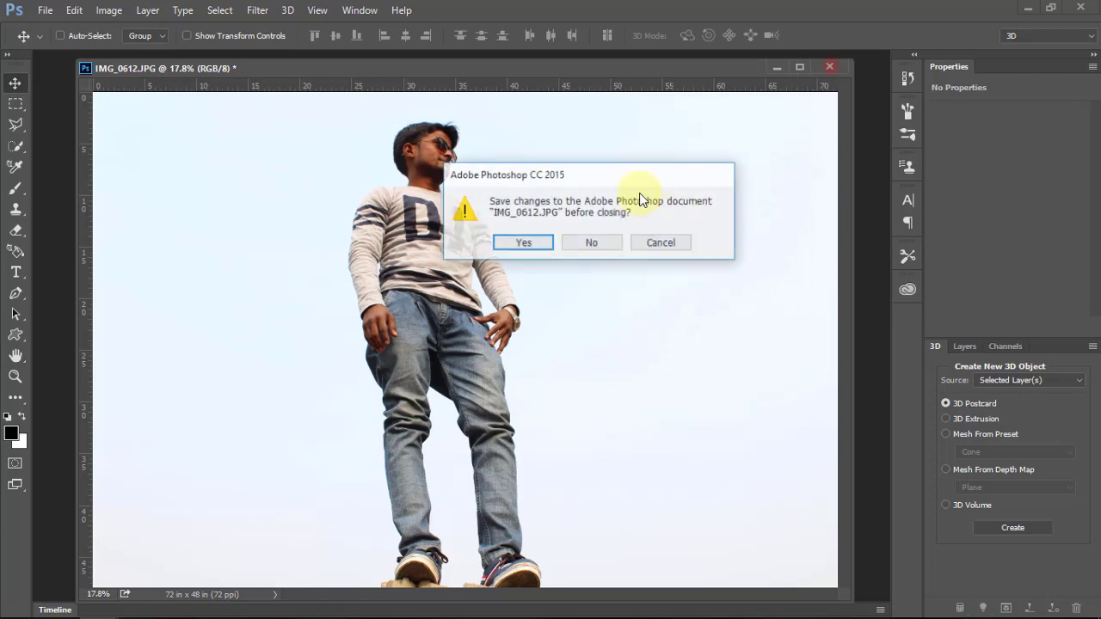
{"action": "left_click", "coordinate": [592, 244]}
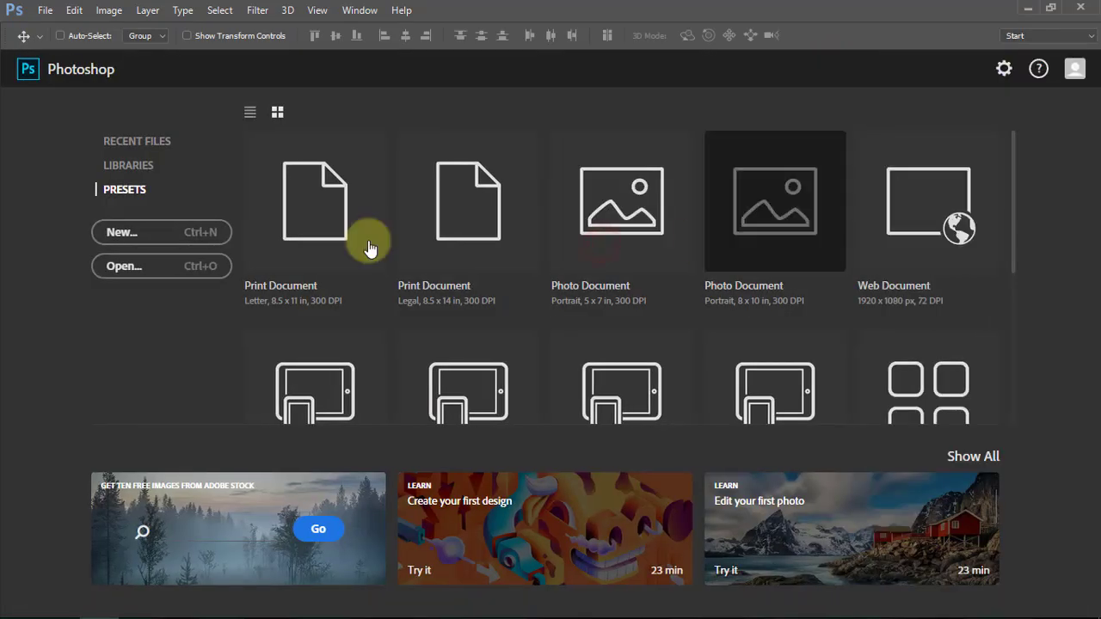
{"action": "scroll", "coordinate": [491, 332], "scroll_direction": "down", "scroll_amount": 5}
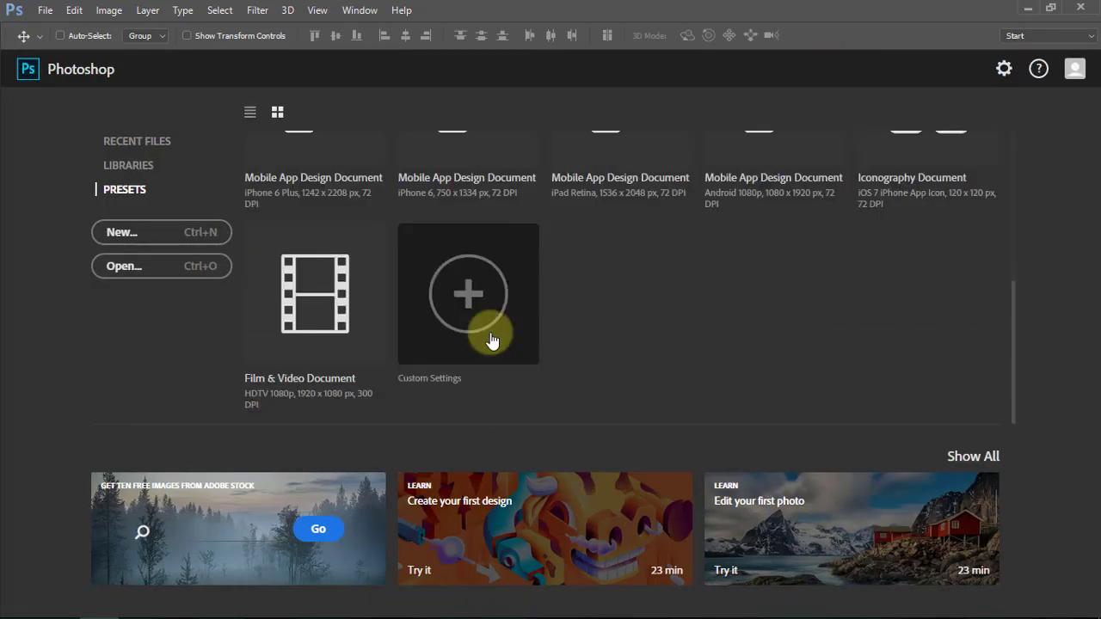
{"action": "scroll", "coordinate": [491, 342], "scroll_direction": "up", "scroll_amount": 5}
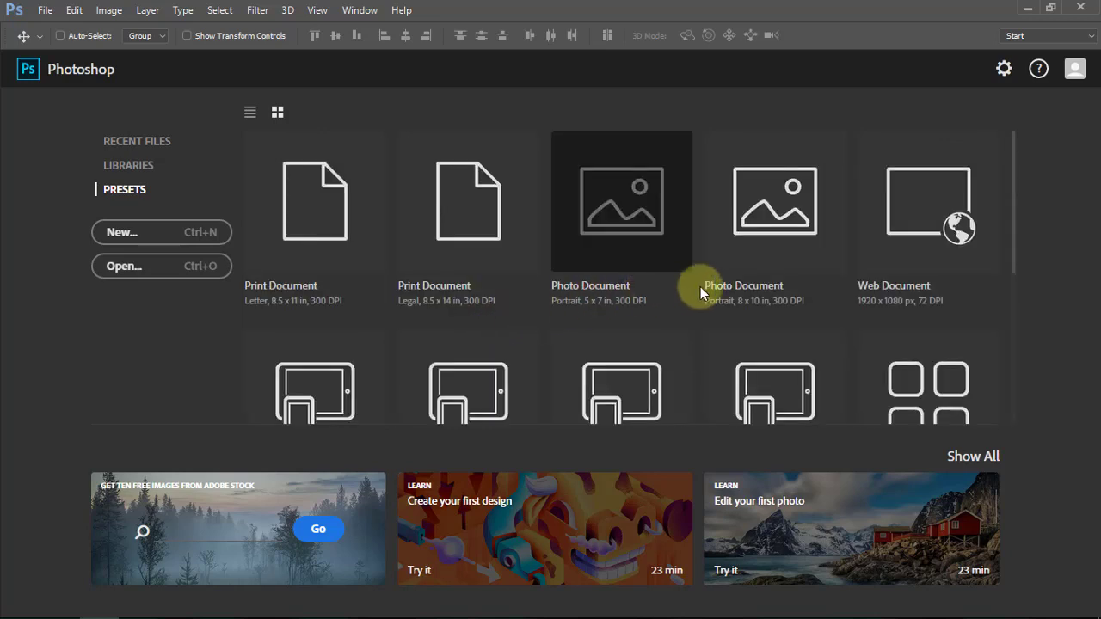
{"action": "scroll", "coordinate": [699, 287], "scroll_direction": "down", "scroll_amount": 5}
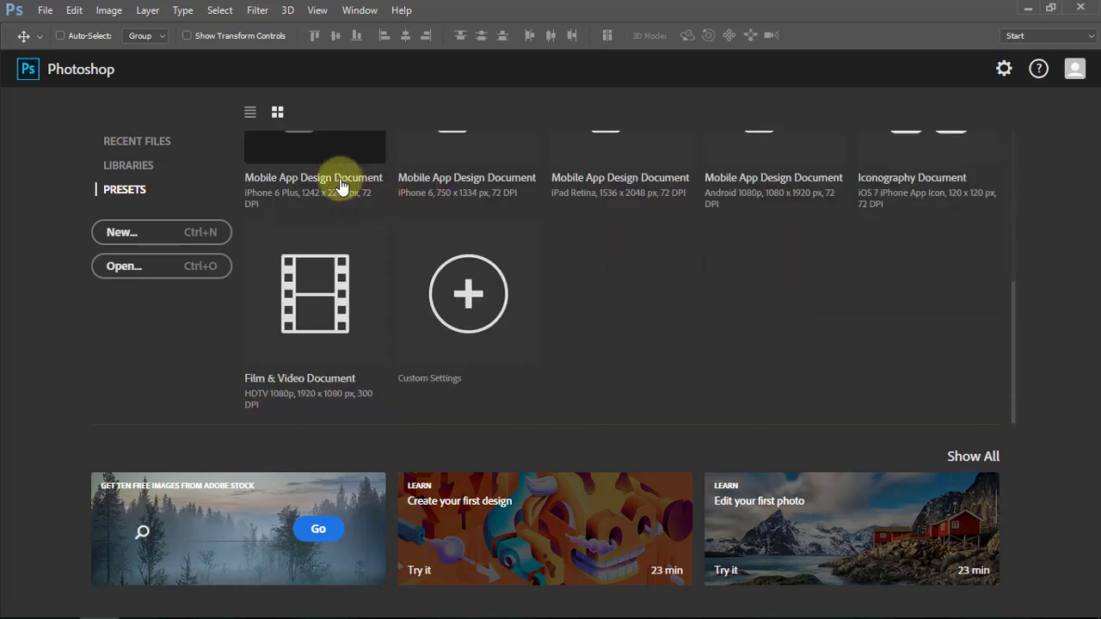
{"action": "scroll", "coordinate": [329, 220], "scroll_direction": "up", "scroll_amount": 5}
Create a Letter 8.5 x 11 in Print Document at 300 ppi and preview the Brush panels.
{"action": "left_click", "coordinate": [330, 220]}
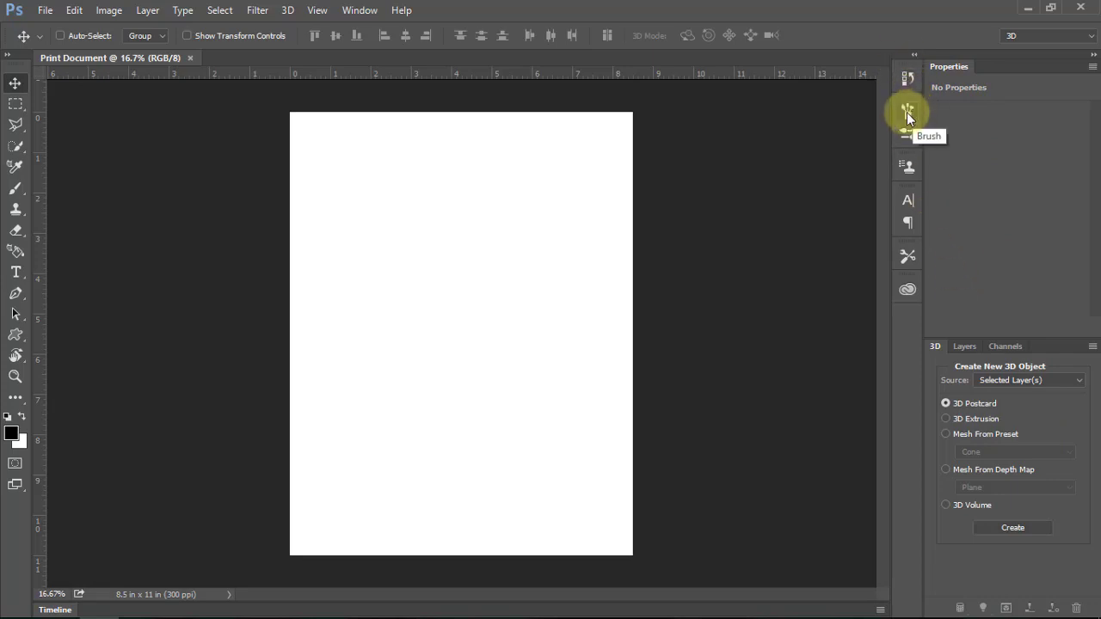
{"action": "left_click", "coordinate": [906, 134]}
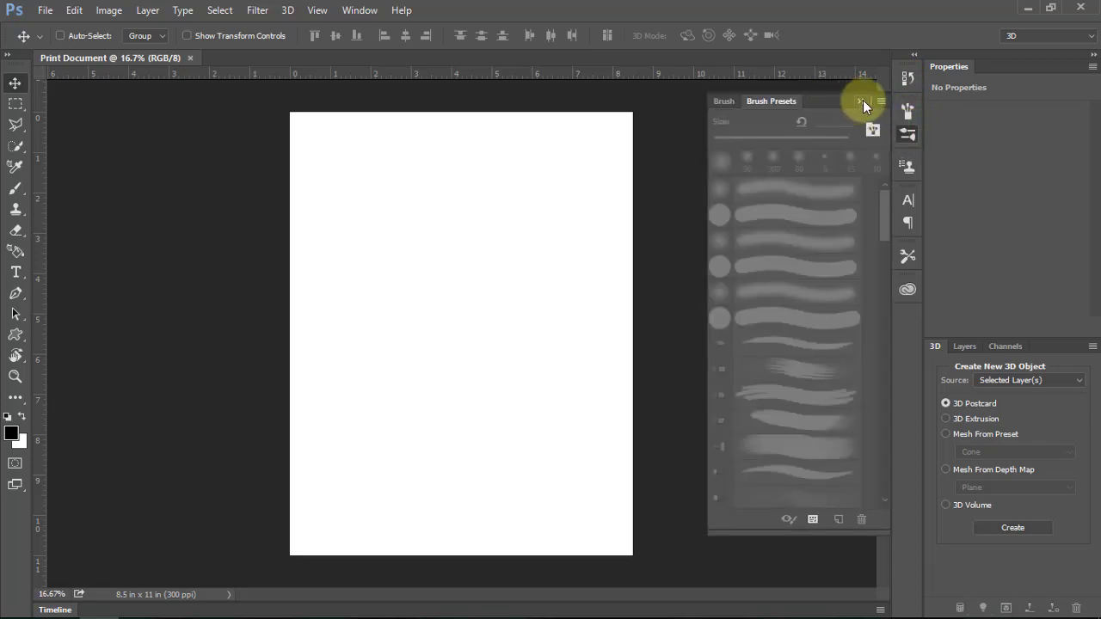
{"action": "left_click", "coordinate": [731, 101]}
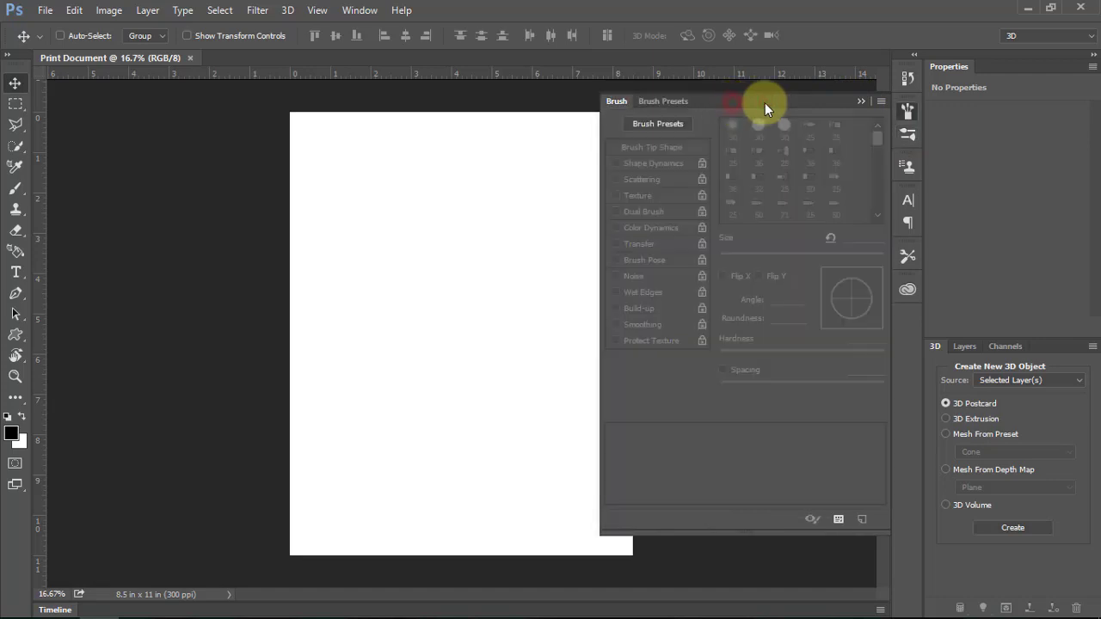
{"action": "left_click", "coordinate": [861, 103]}
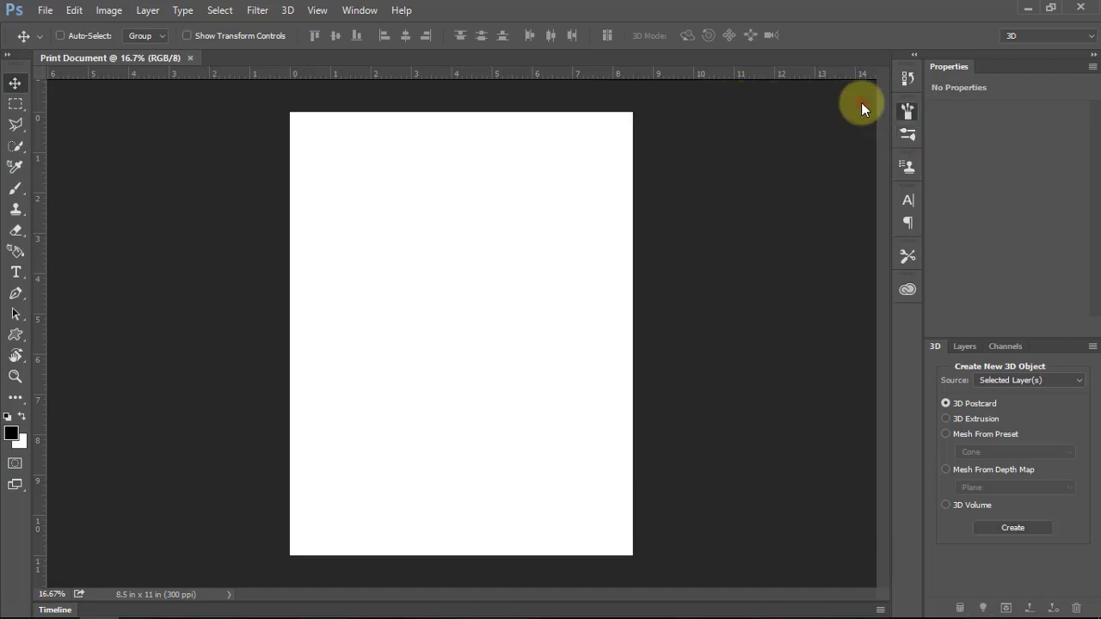
{"action": "left_click", "coordinate": [908, 136]}
Preview the Clone Source, Character, Paragraph, Tool Presets and Libraries panels from the dock.
{"action": "left_click", "coordinate": [909, 166]}
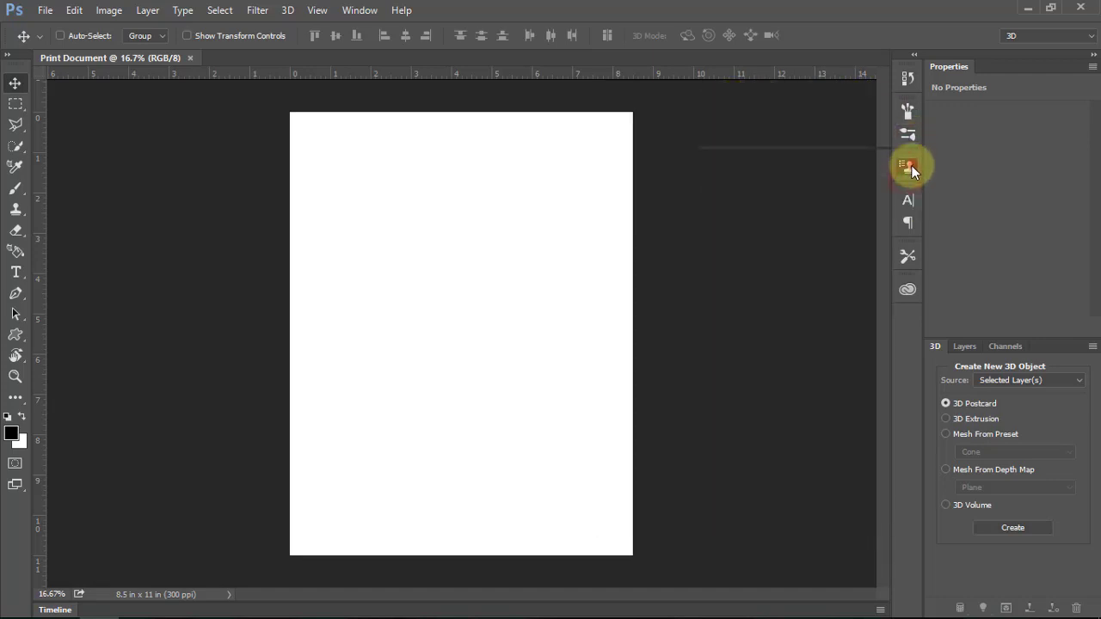
{"action": "left_click", "coordinate": [909, 201]}
{"action": "left_click", "coordinate": [909, 221]}
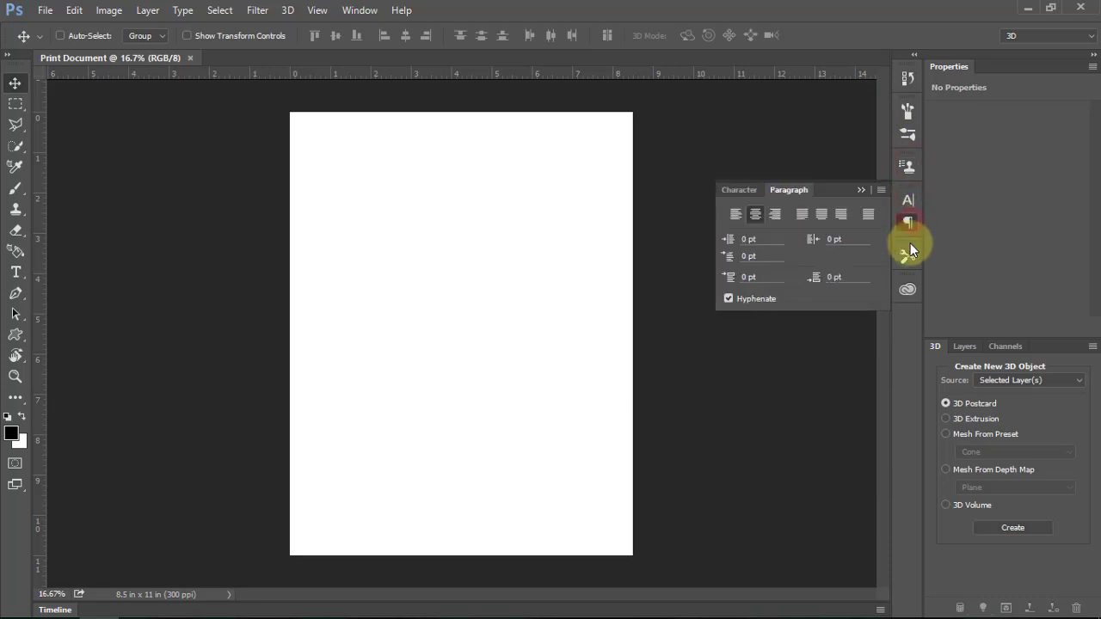
{"action": "left_click", "coordinate": [910, 255]}
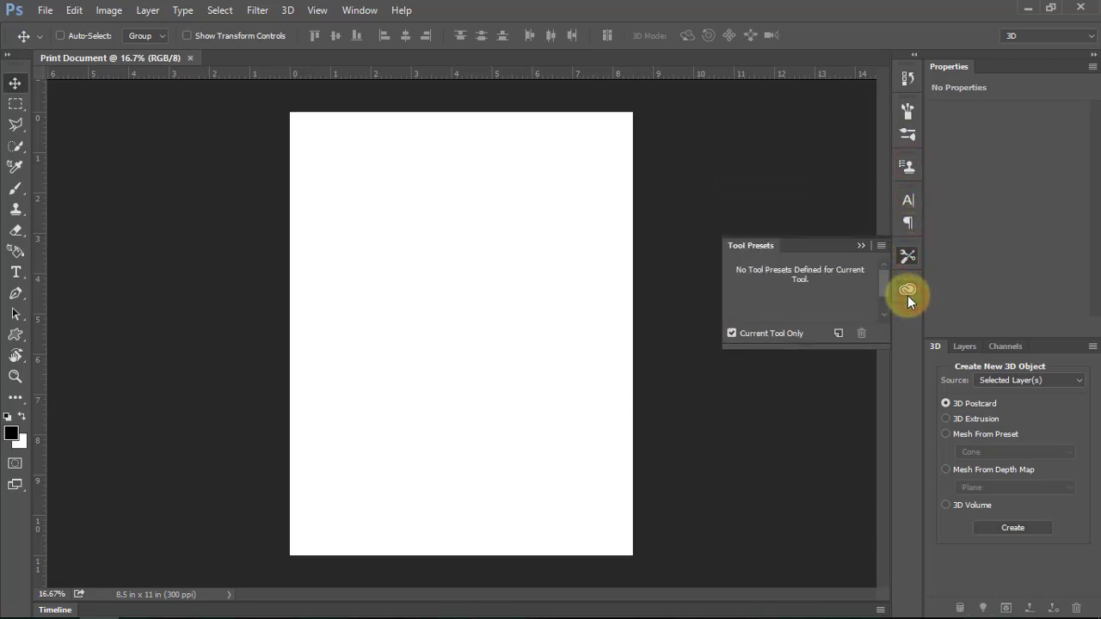
{"action": "left_click", "coordinate": [907, 295]}
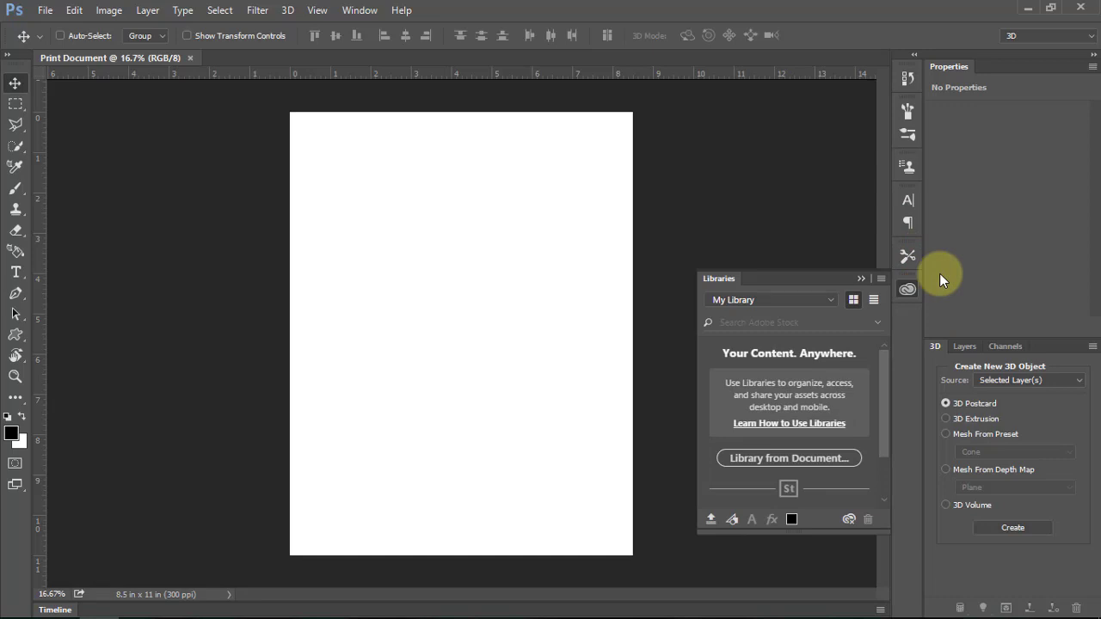
{"action": "left_click", "coordinate": [914, 56]}
{"action": "left_click", "coordinate": [914, 57]}
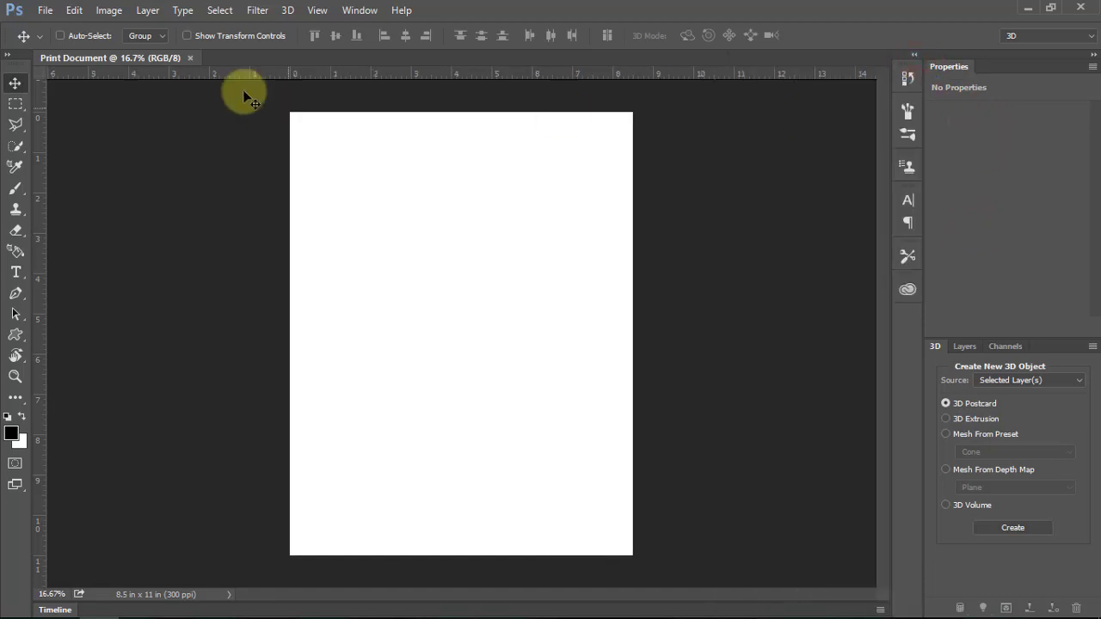
Close the Print Document, create a new Letter-size Untitled-1, float it and minimize it.
{"action": "left_click", "coordinate": [191, 58]}
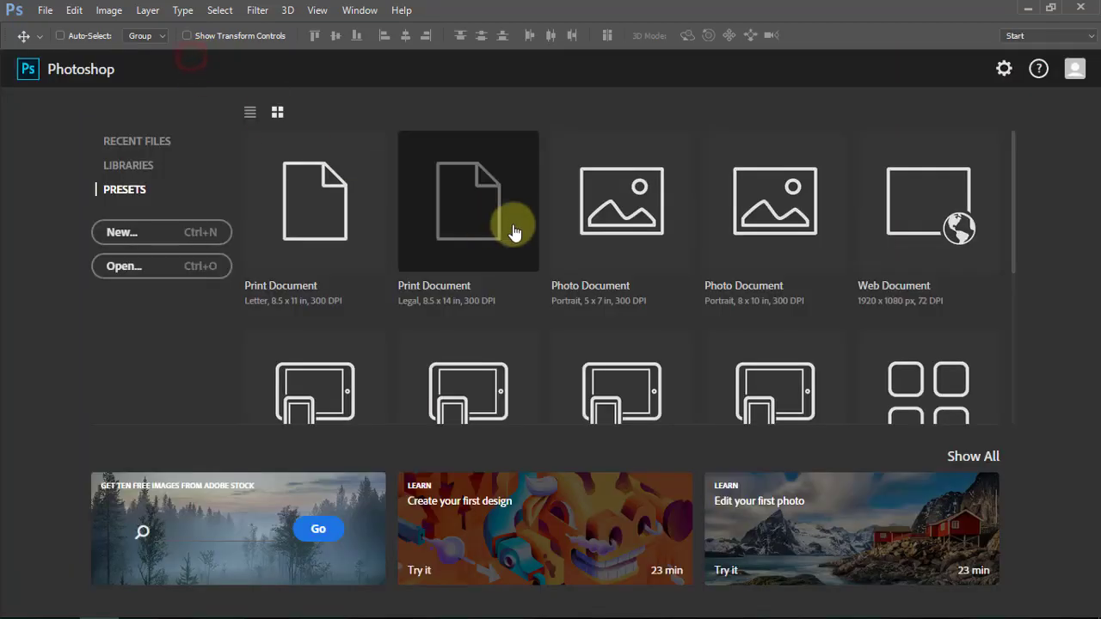
{"action": "left_click", "coordinate": [151, 232]}
{"action": "left_click", "coordinate": [700, 129]}
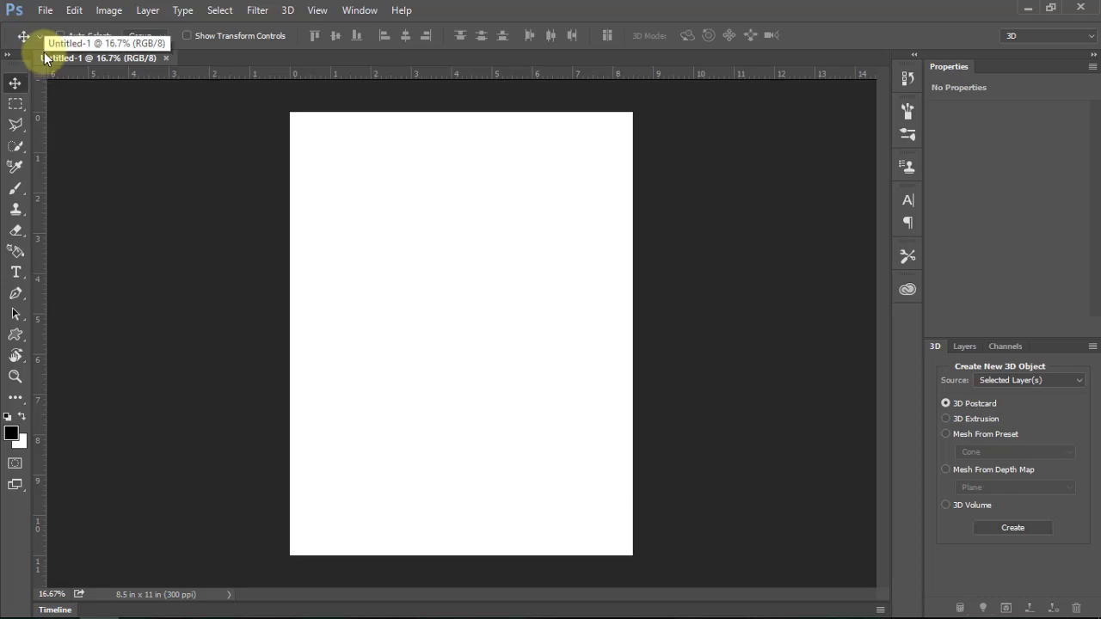
{"action": "left_click_drag", "start_coordinate": [47, 56], "coordinate": [191, 104]}
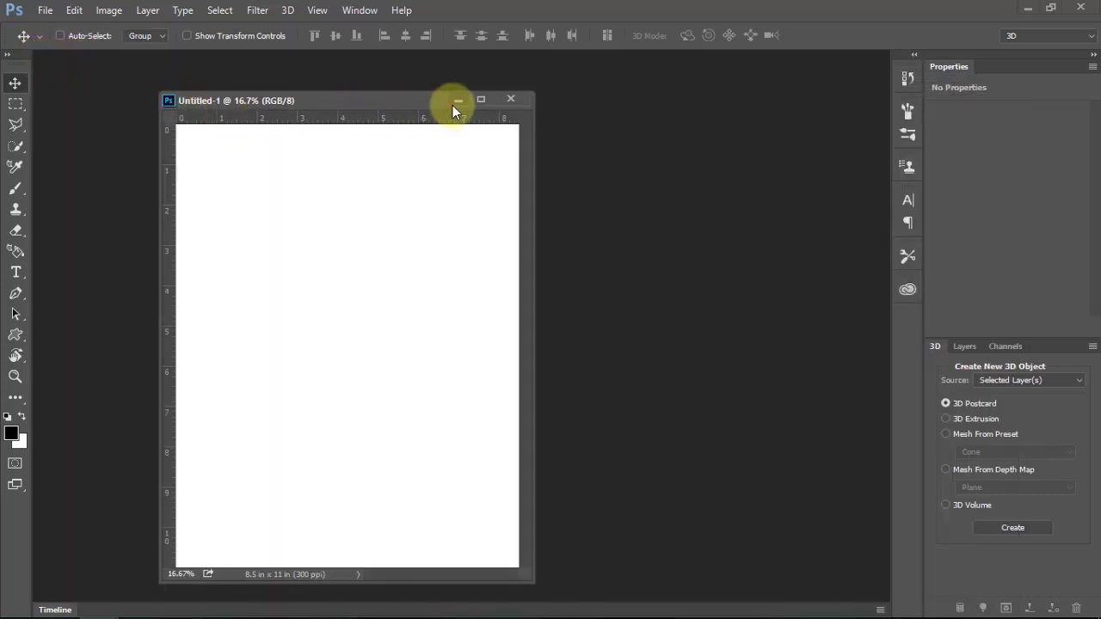
{"action": "left_click", "coordinate": [455, 102]}
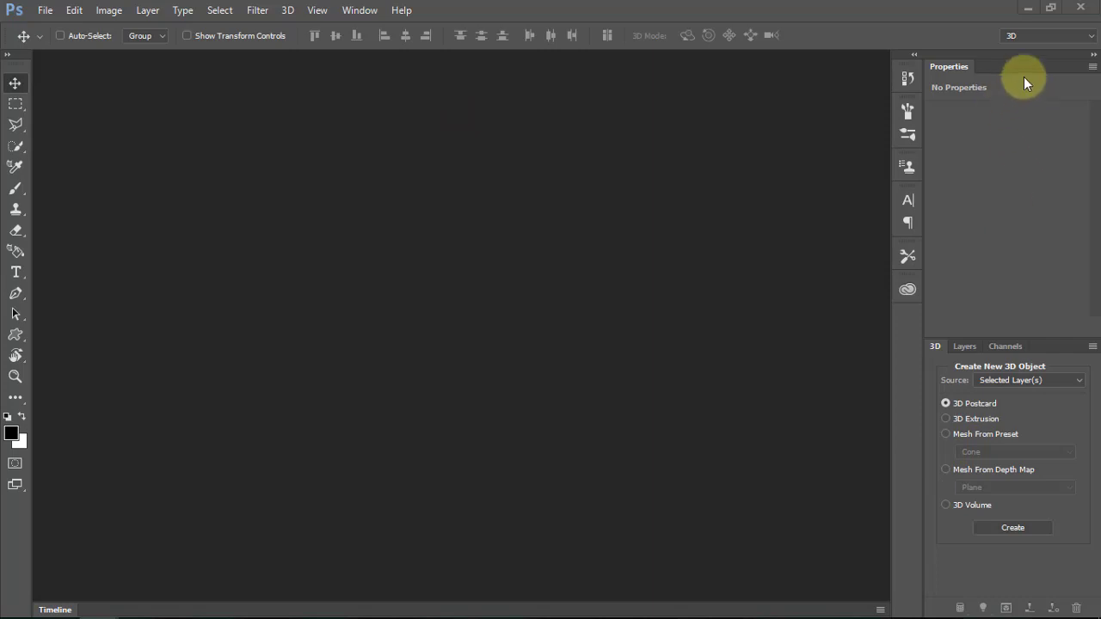
Switch to the Essentials workspace and toggle between the Color and Swatches panels.
{"action": "left_click", "coordinate": [1064, 36]}
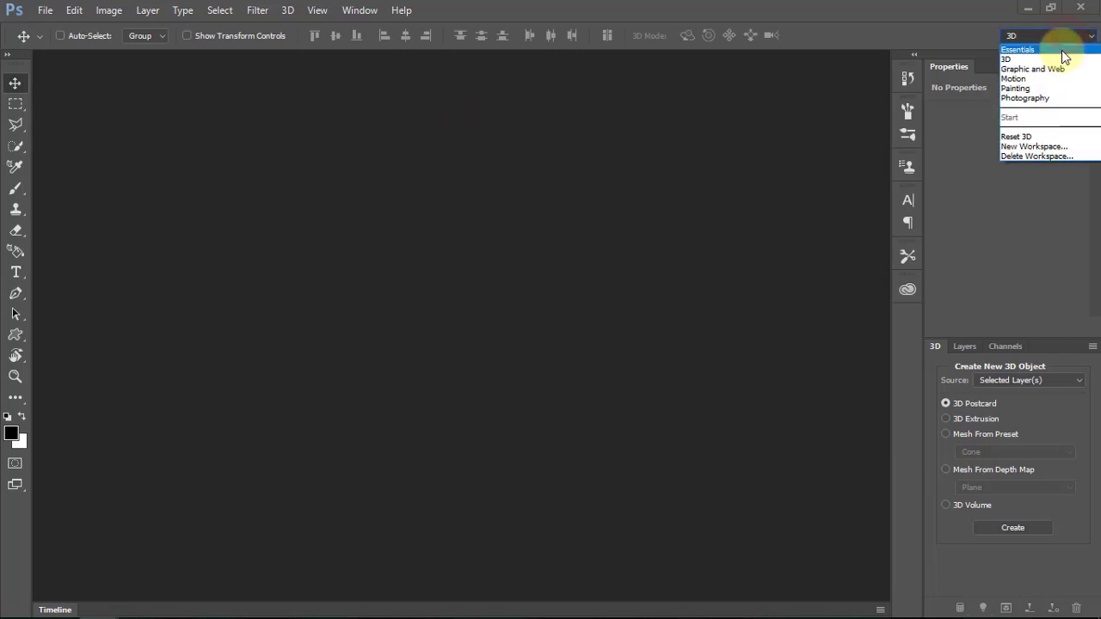
{"action": "left_click", "coordinate": [1061, 49]}
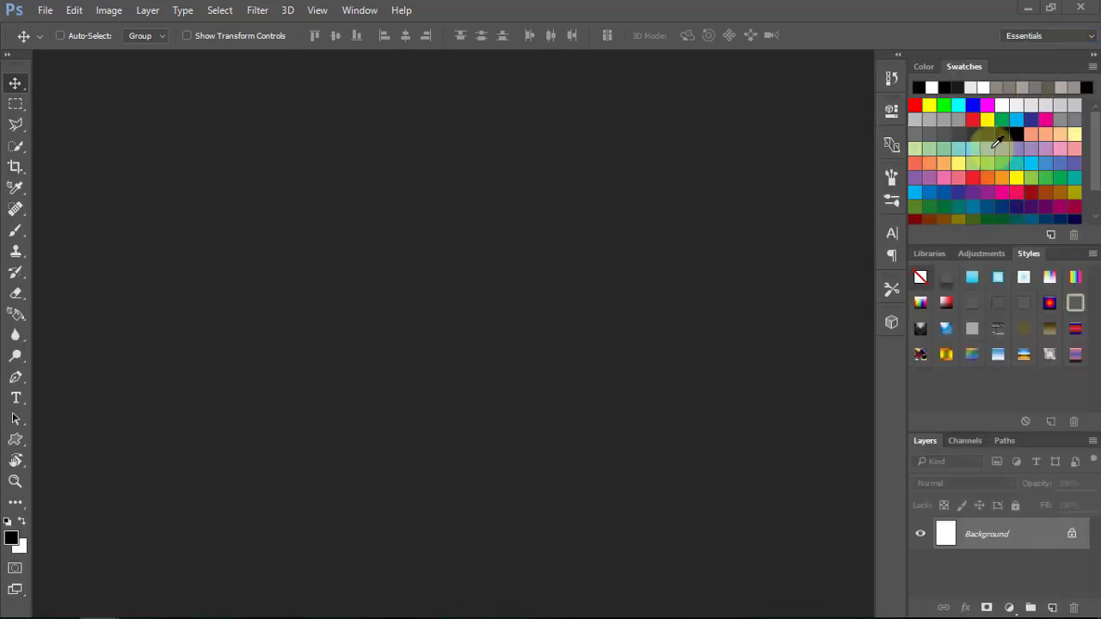
{"action": "left_click", "coordinate": [918, 67]}
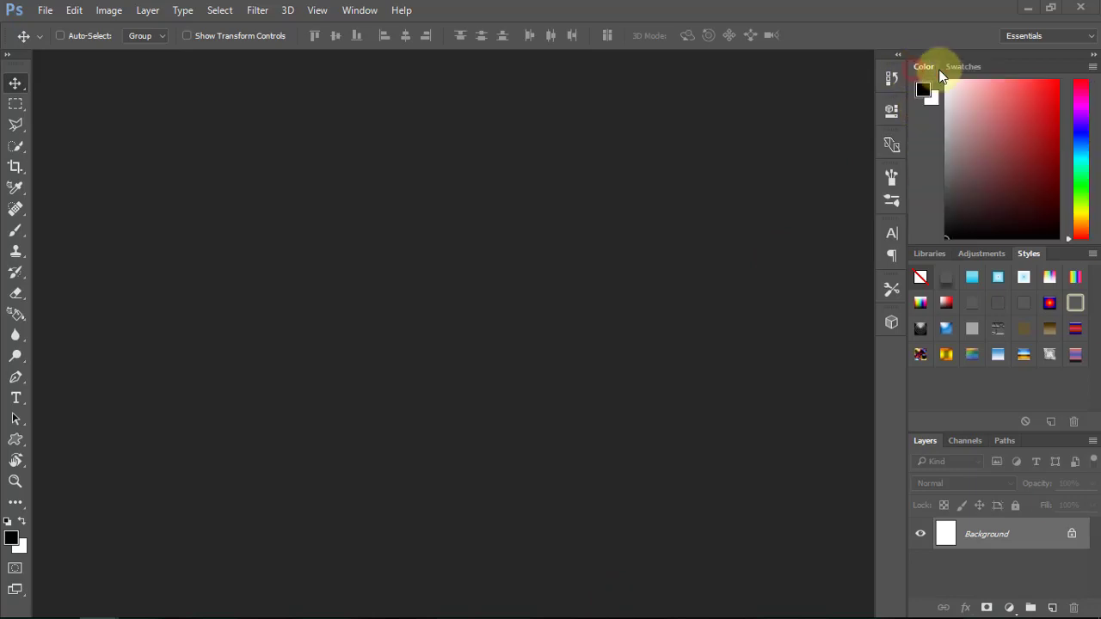
{"action": "left_click", "coordinate": [956, 67]}
{"action": "left_click", "coordinate": [920, 67]}
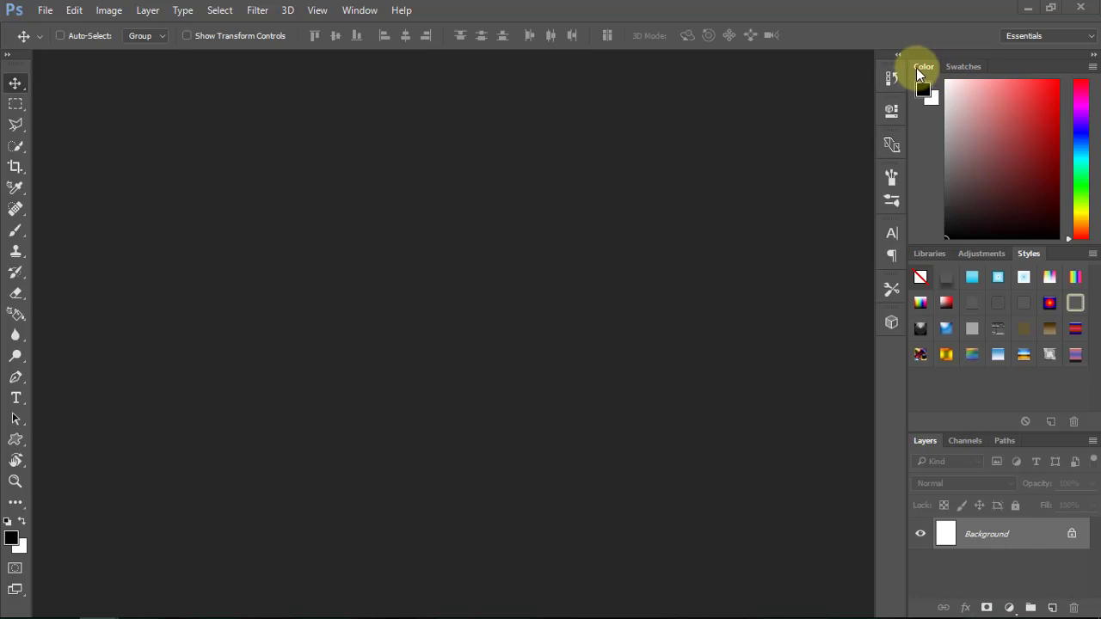
Collapse and re-expand the Color panel, then open the History panel beside the dock.
{"action": "double_click", "coordinate": [920, 69]}
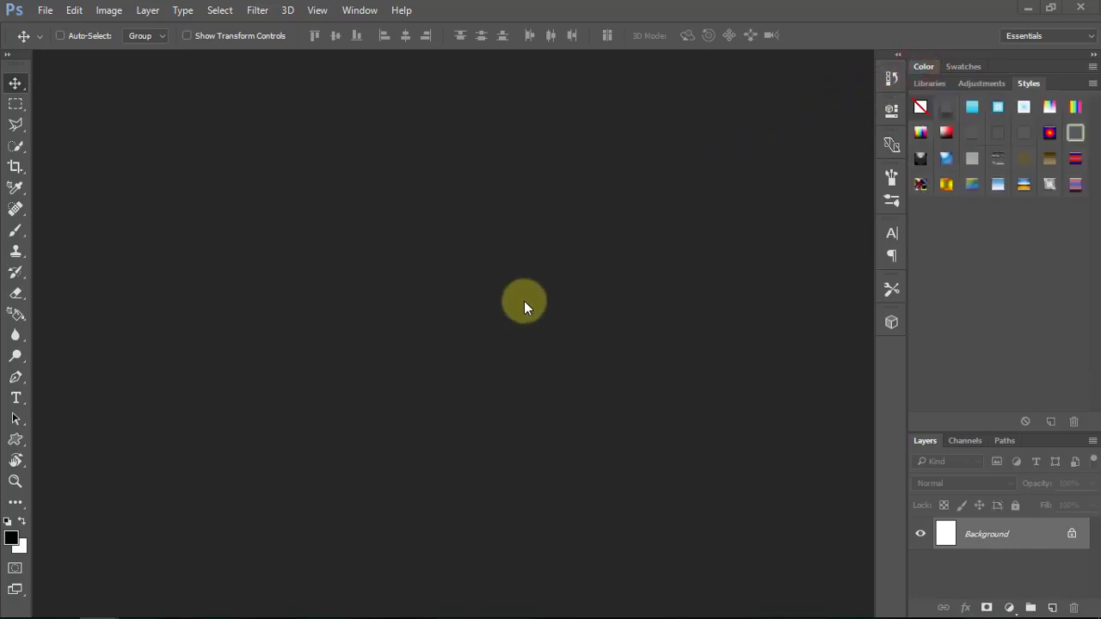
{"action": "left_click", "coordinate": [923, 67]}
{"action": "left_click", "coordinate": [963, 66]}
{"action": "left_click", "coordinate": [923, 67]}
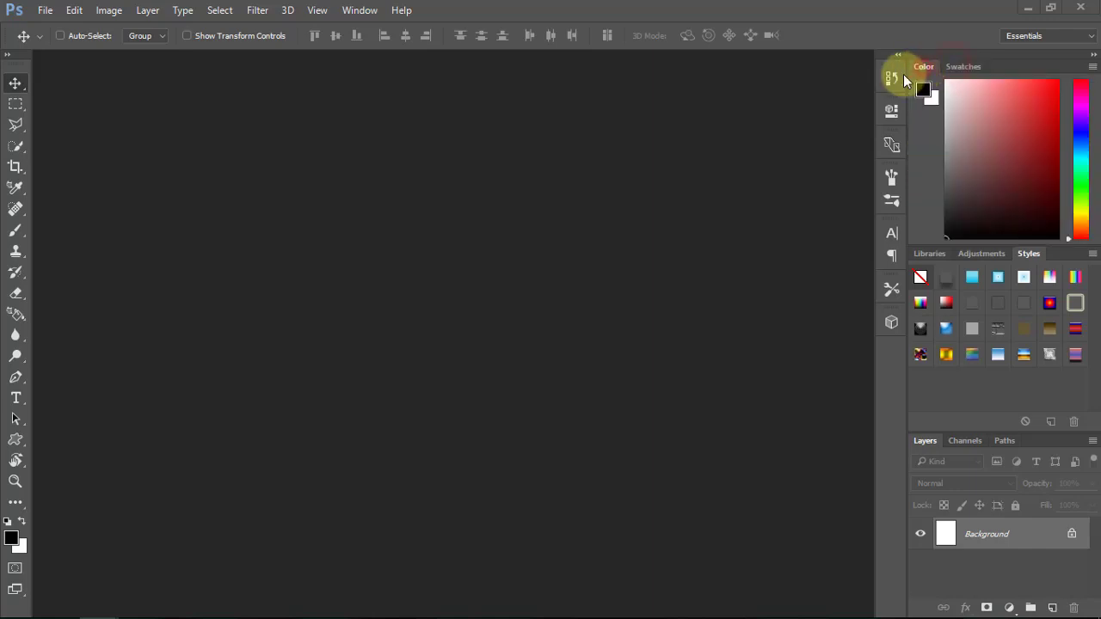
{"action": "left_click", "coordinate": [890, 79]}
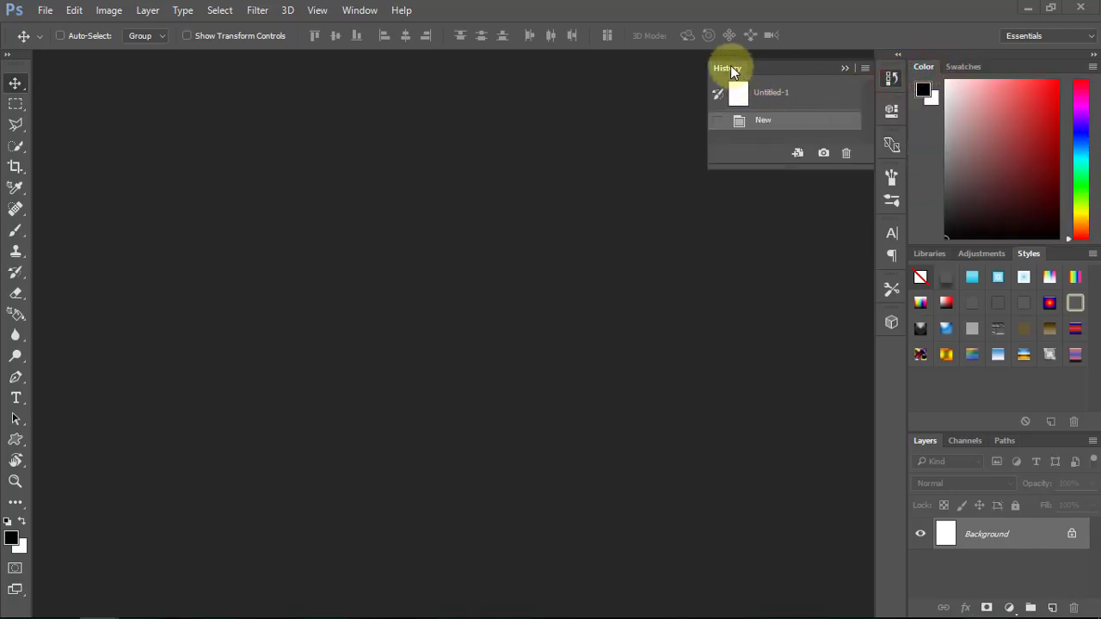
Float the History and Properties panels out of the dock onto the canvas.
{"action": "left_click_drag", "start_coordinate": [730, 69], "coordinate": [329, 174]}
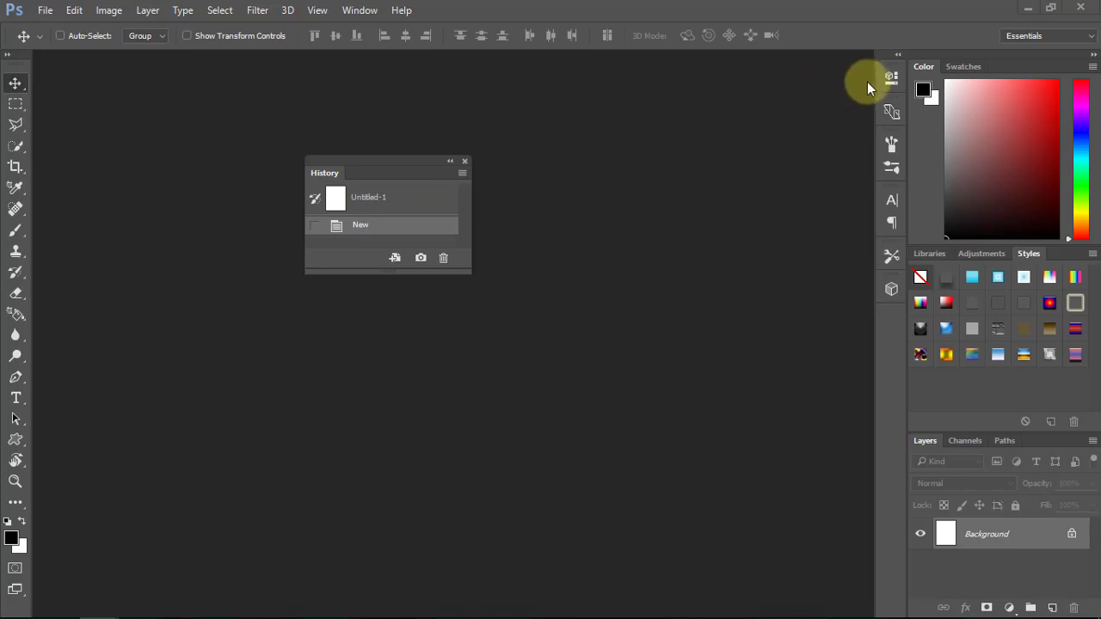
{"action": "left_click", "coordinate": [891, 77]}
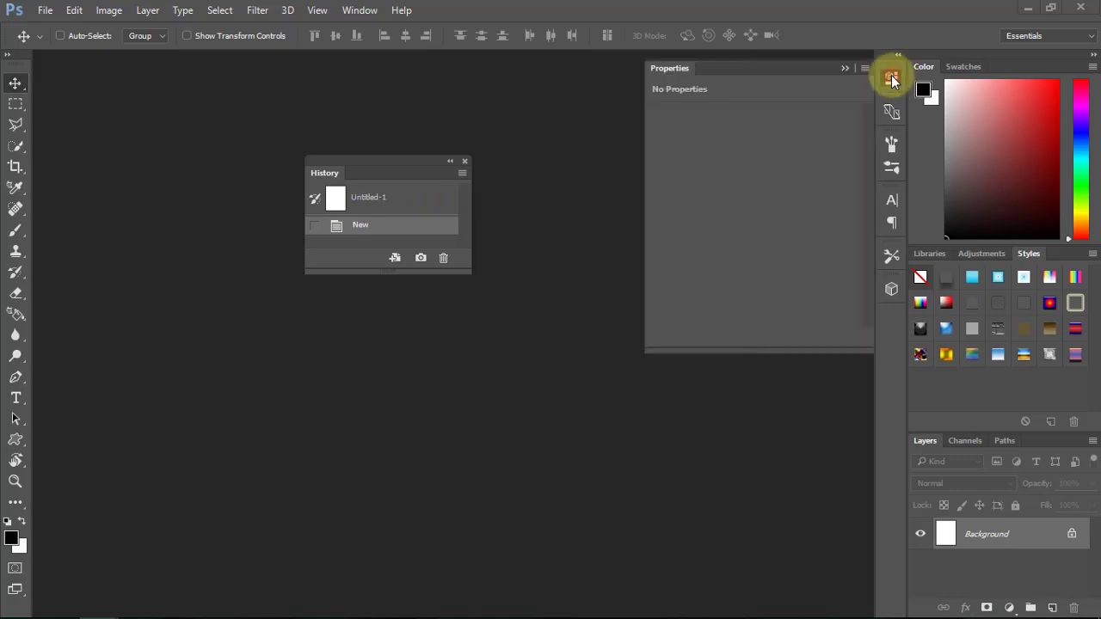
{"action": "left_click", "coordinate": [663, 67]}
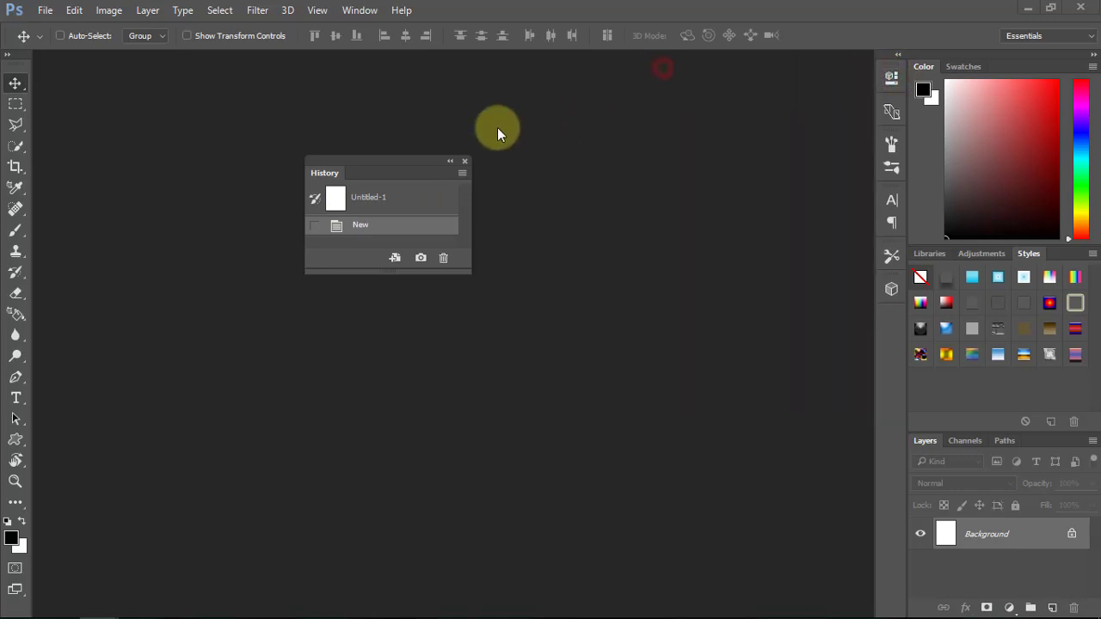
{"action": "left_click", "coordinate": [891, 78]}
{"action": "left_click_drag", "start_coordinate": [665, 71], "coordinate": [99, 173]}
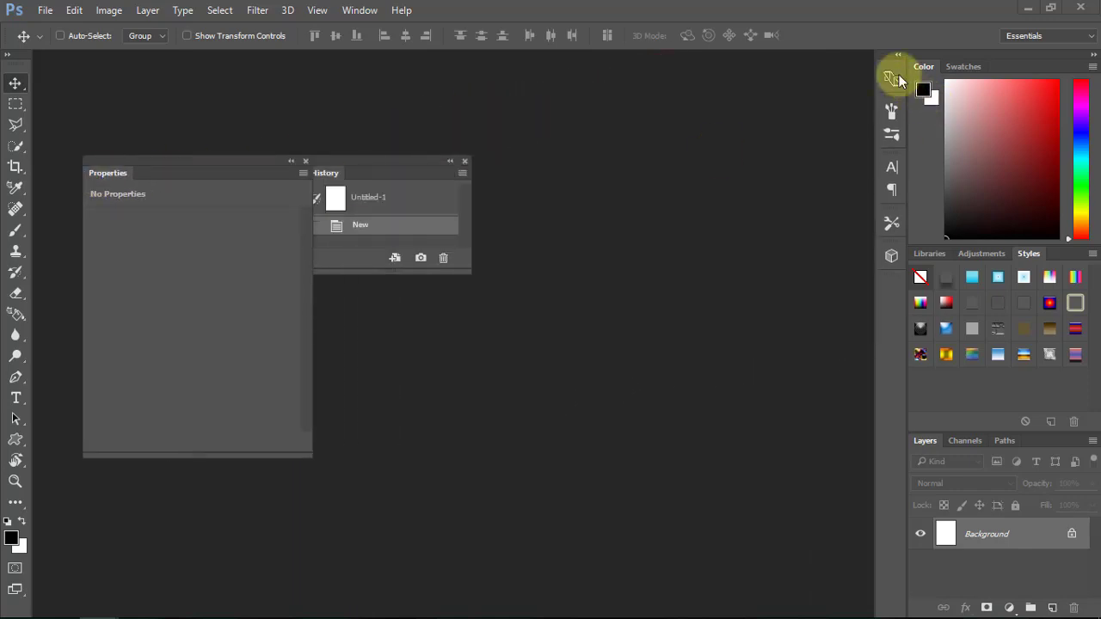
Float the Device Preview panel, then briefly open and collapse the Brush panel group.
{"action": "left_click", "coordinate": [890, 77]}
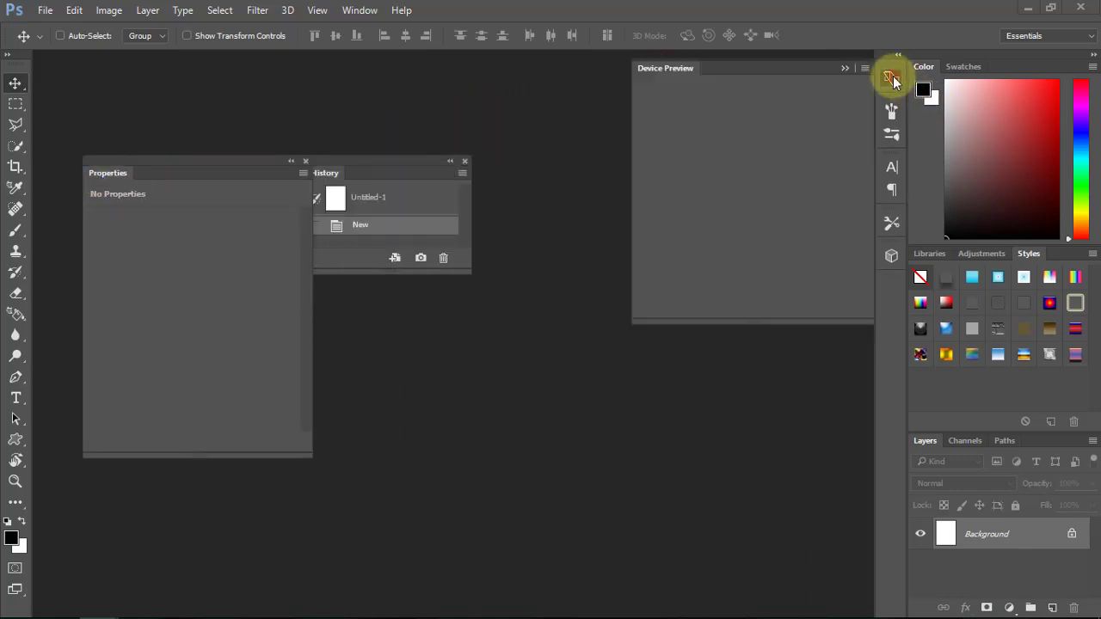
{"action": "left_click", "coordinate": [650, 67]}
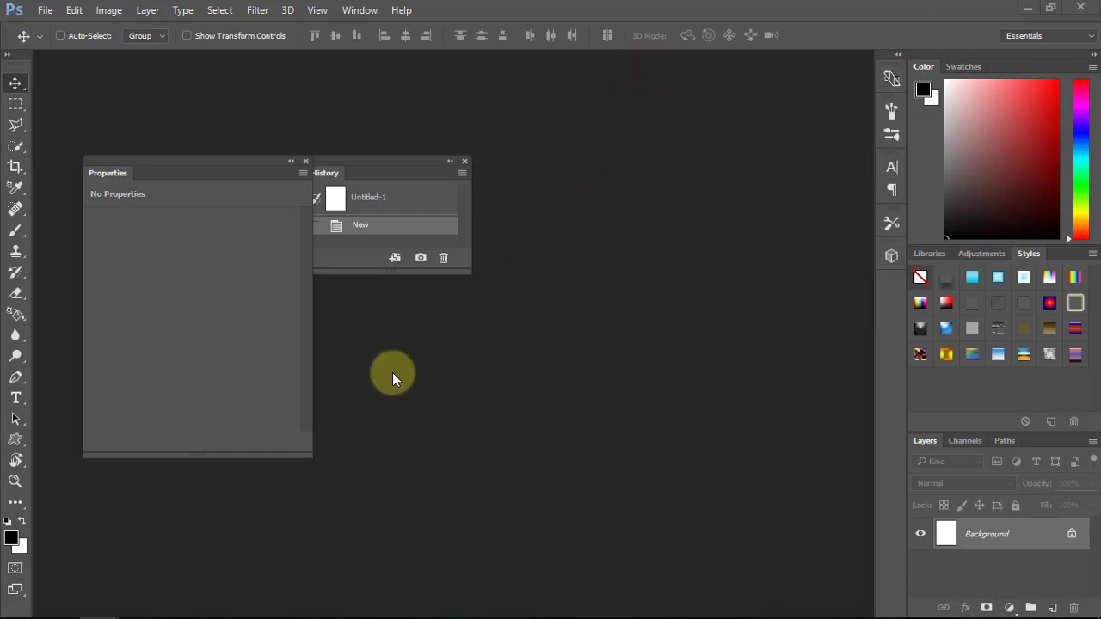
{"action": "left_click", "coordinate": [890, 78]}
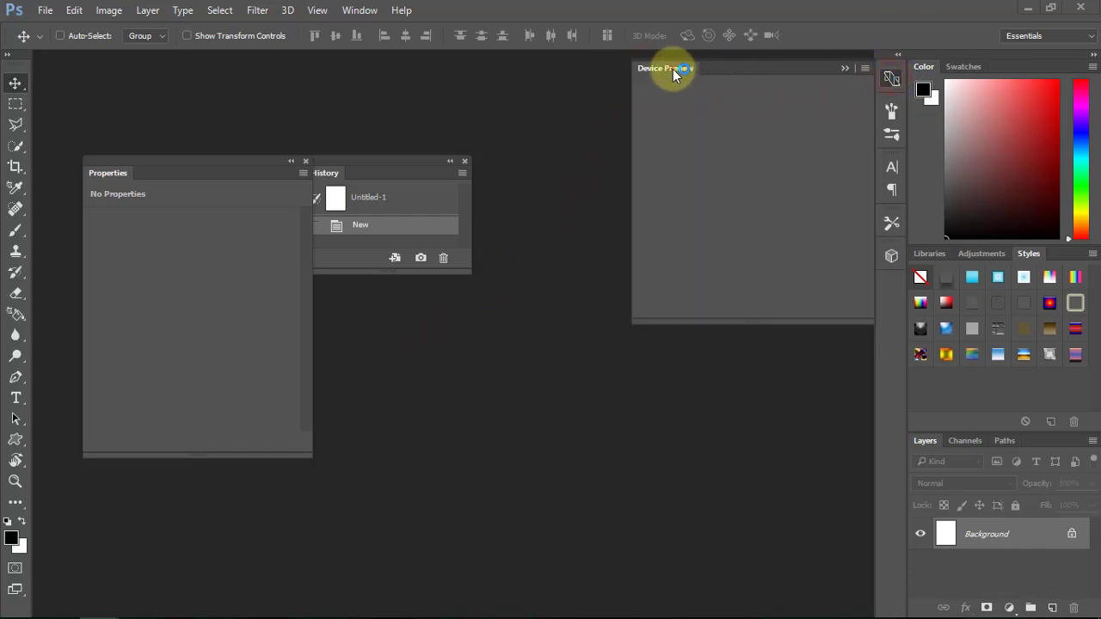
{"action": "mouse_move", "coordinate": [673, 68]}
{"action": "left_mouse_down"}
{"action": "mouse_move", "coordinate": [595, 198]}
{"action": "mouse_move", "coordinate": [405, 354]}
{"action": "left_mouse_up"}
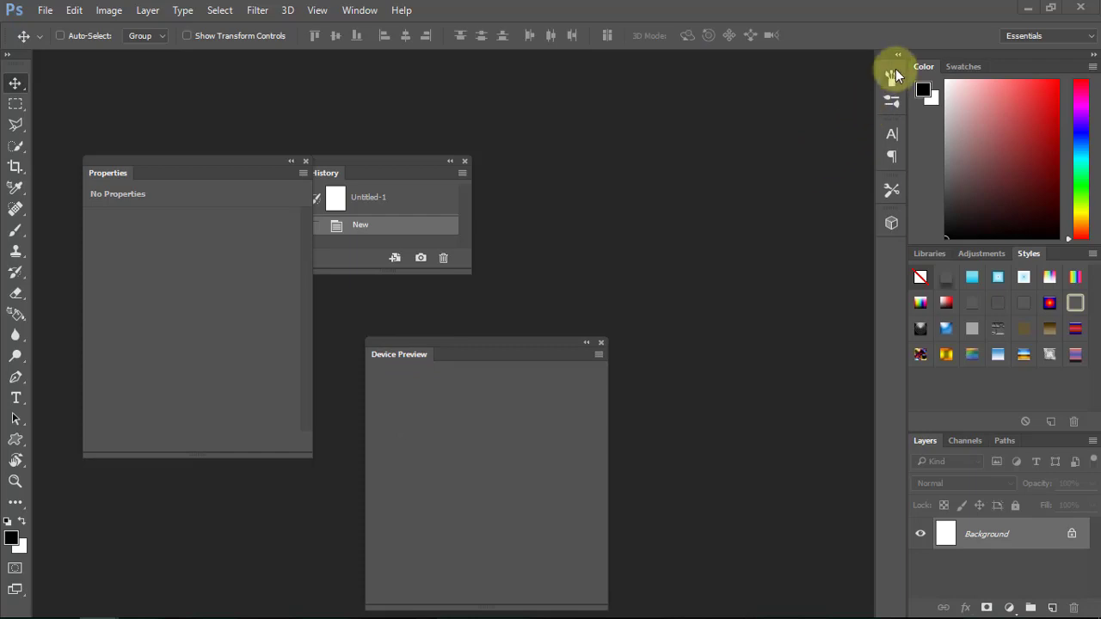
{"action": "left_click", "coordinate": [895, 75]}
{"action": "left_click_drag", "start_coordinate": [617, 65], "coordinate": [612, 83]}
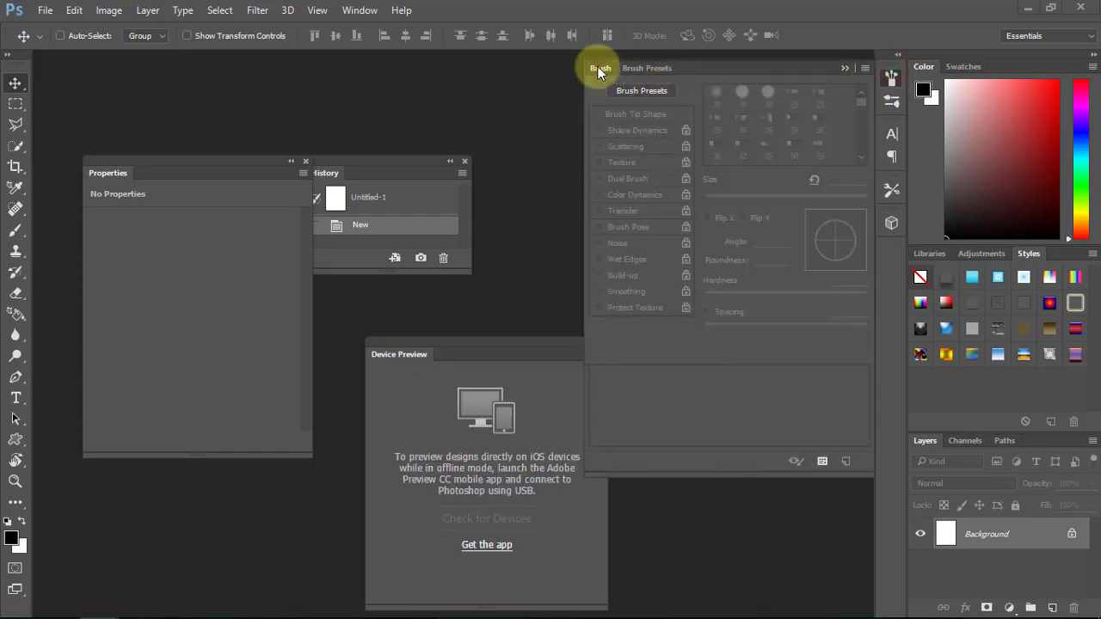
{"action": "left_click", "coordinate": [597, 68]}
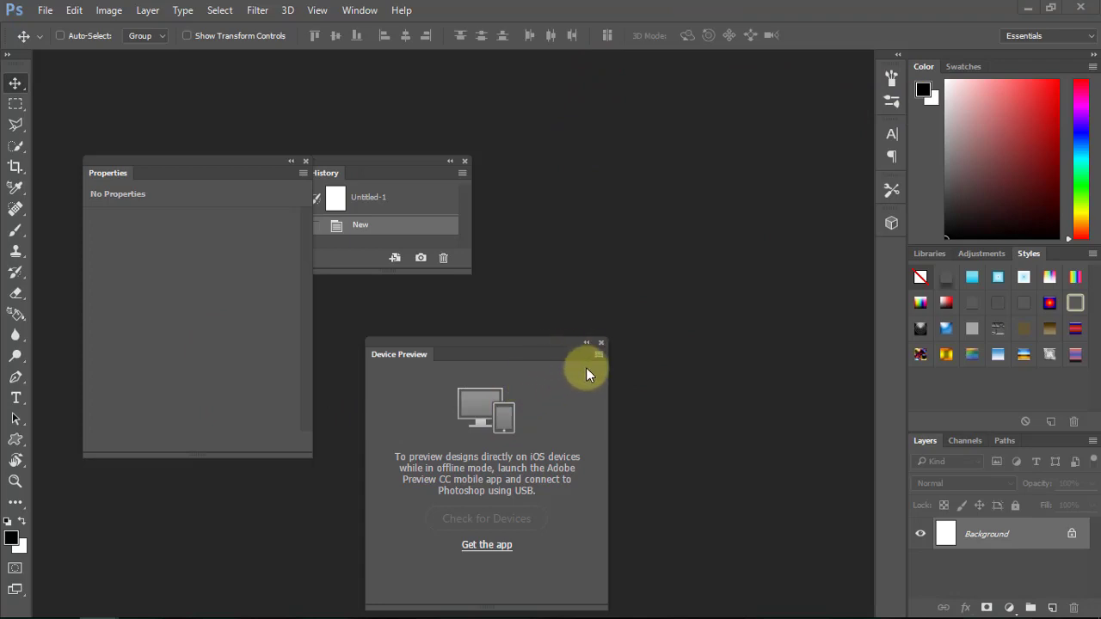
Close the floating Device Preview, History and Properties panels and reopen the Brush group.
{"action": "left_click", "coordinate": [601, 343]}
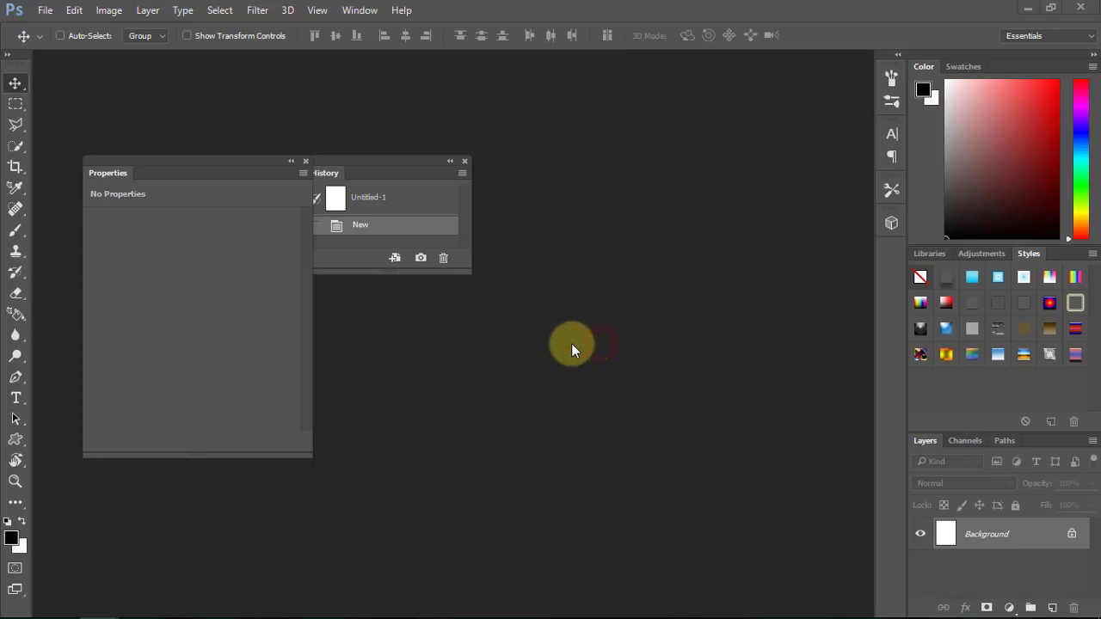
{"action": "left_click", "coordinate": [465, 161]}
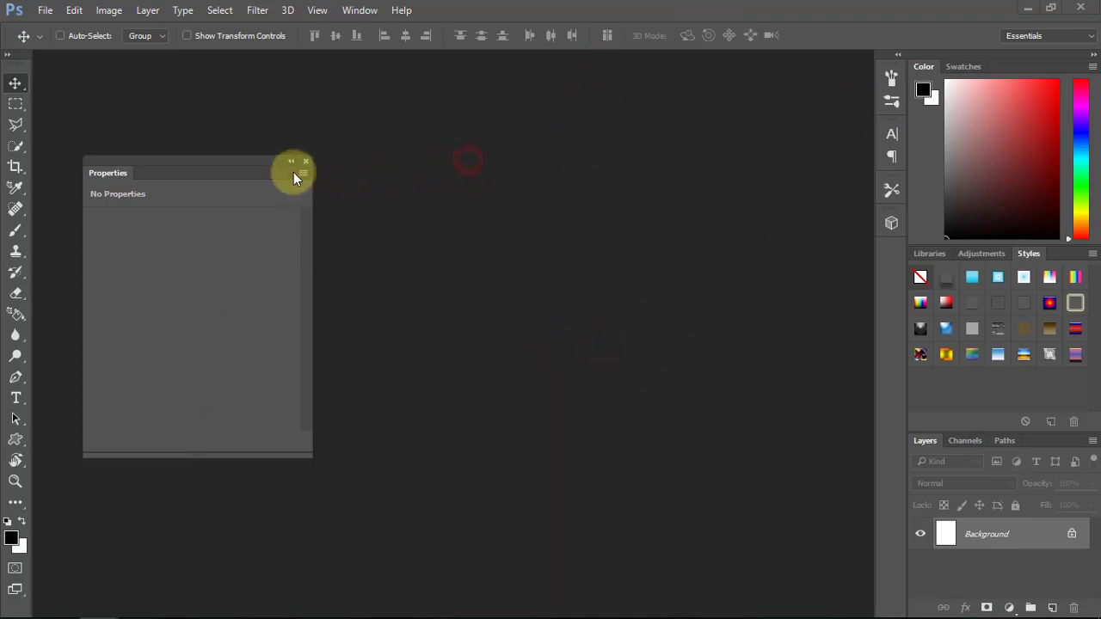
{"action": "left_click", "coordinate": [307, 161]}
{"action": "left_click", "coordinate": [889, 79]}
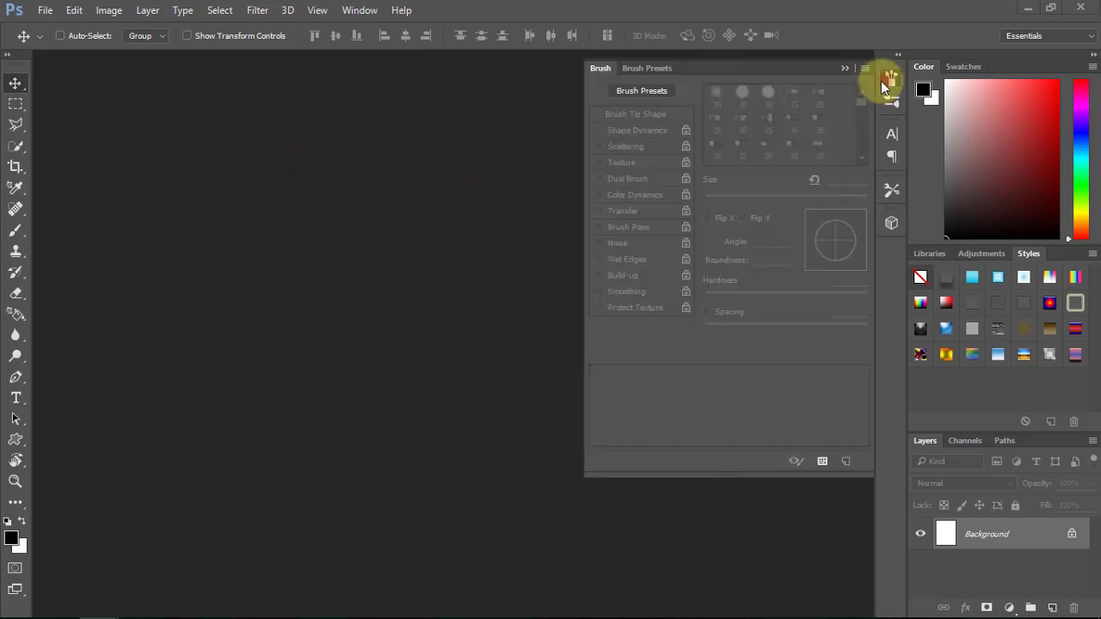
{"action": "left_click", "coordinate": [596, 65]}
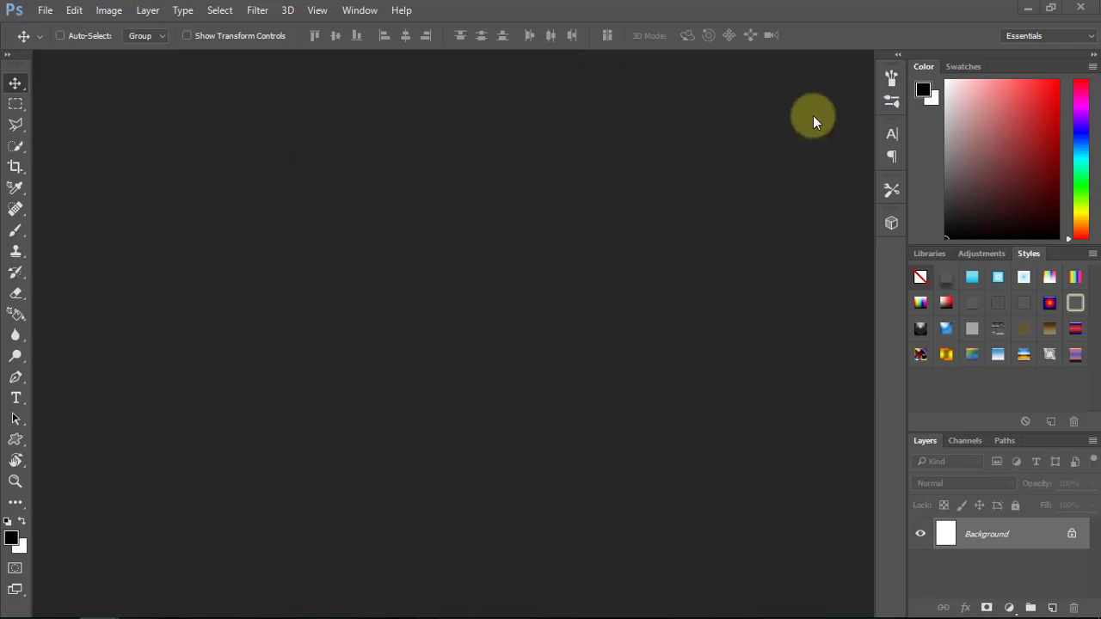
{"action": "left_click", "coordinate": [892, 77]}
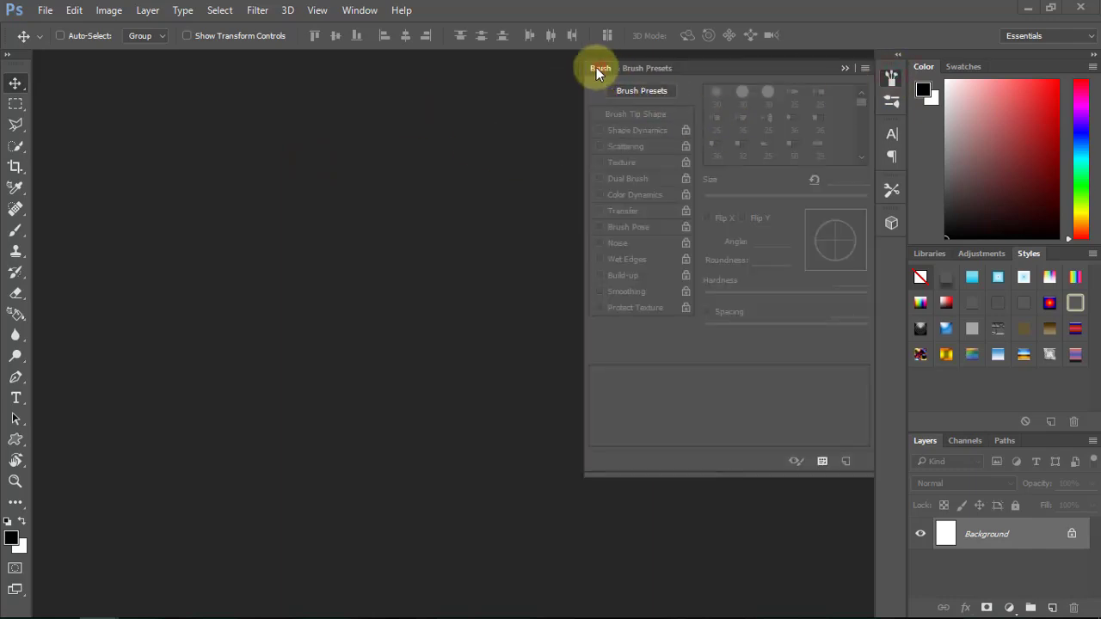
Float the Brush, Brush Presets, Character and Paragraph panels out of the dock.
{"action": "left_click_drag", "start_coordinate": [603, 69], "coordinate": [58, 139]}
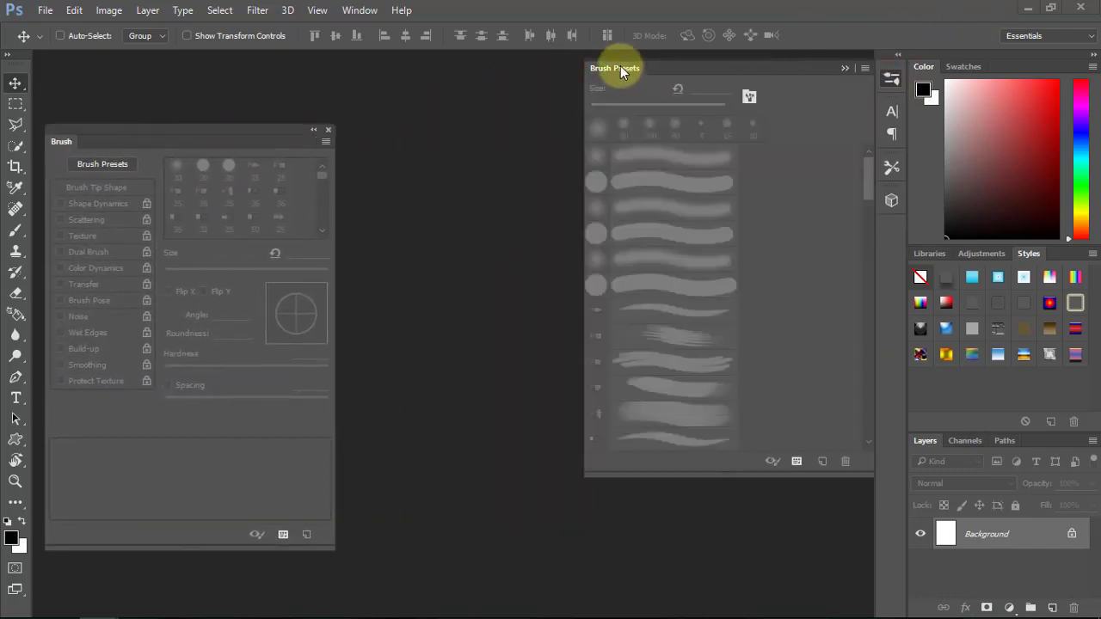
{"action": "left_click_drag", "start_coordinate": [620, 66], "coordinate": [356, 180]}
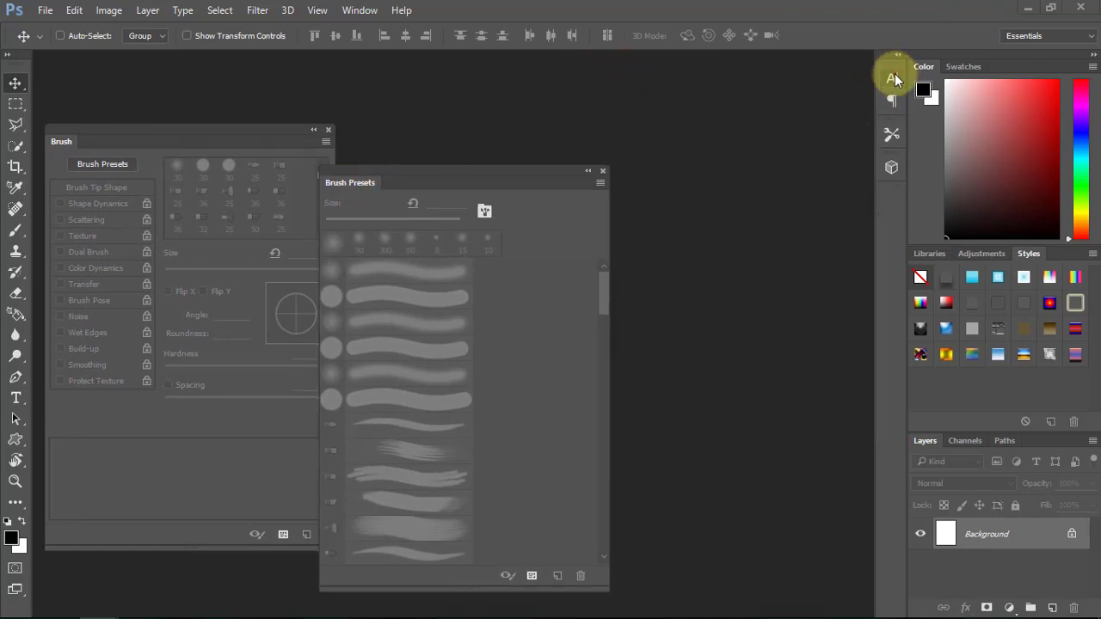
{"action": "left_click", "coordinate": [892, 78]}
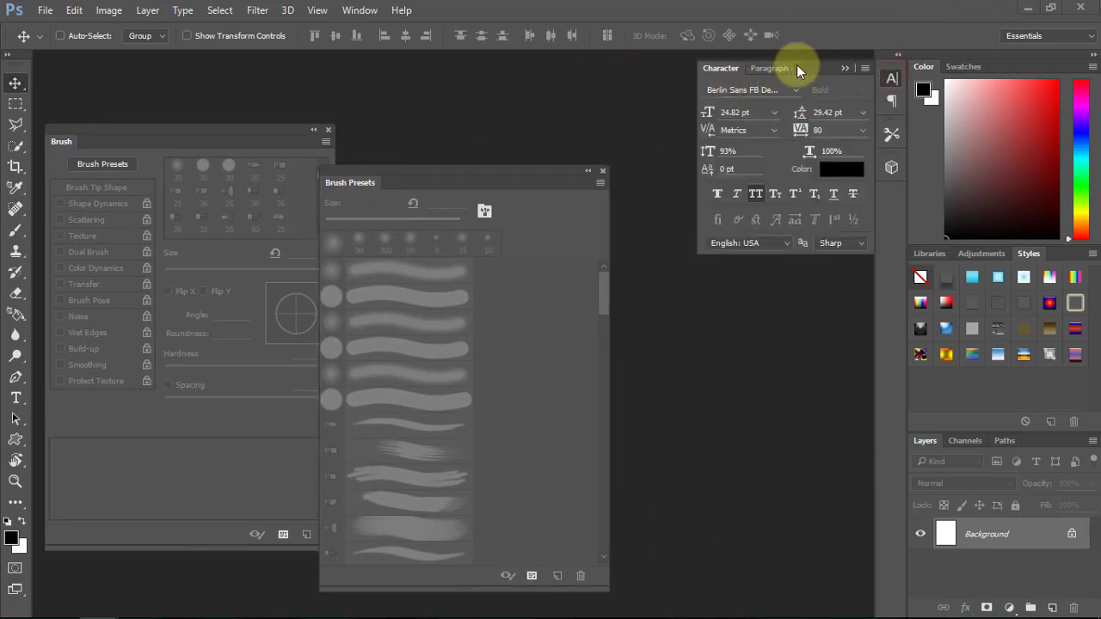
{"action": "left_click", "coordinate": [725, 69]}
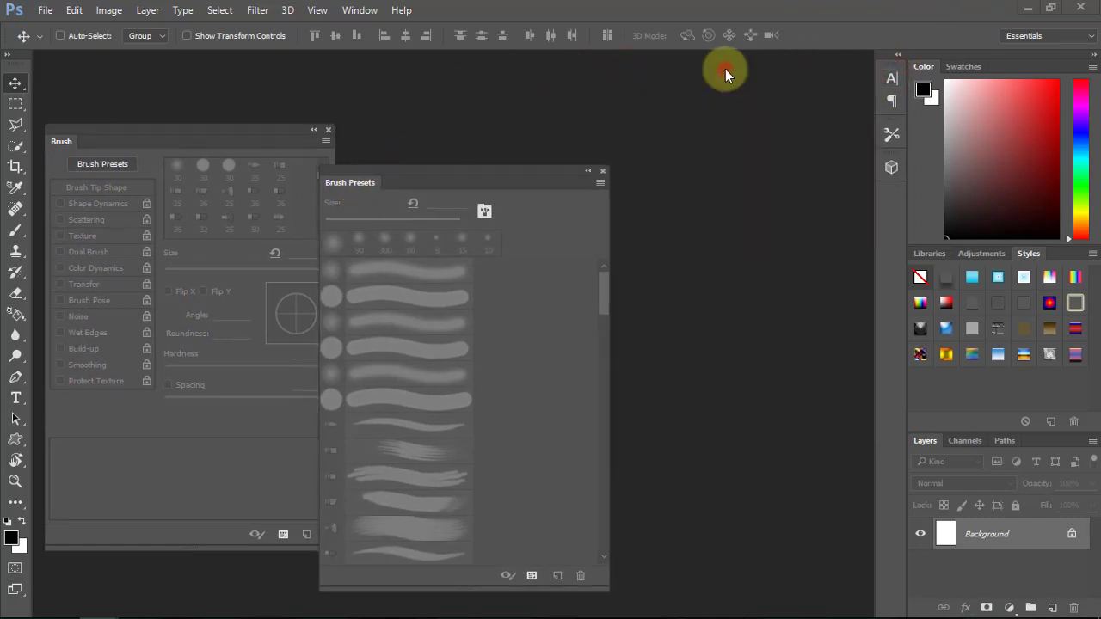
{"action": "left_click", "coordinate": [890, 77]}
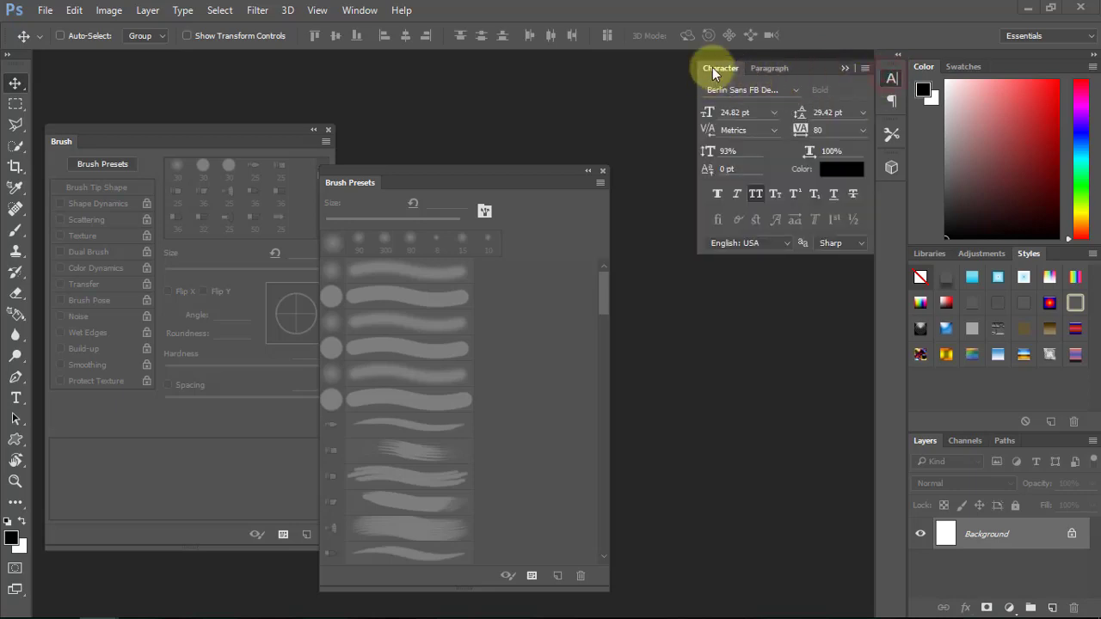
{"action": "left_click", "coordinate": [712, 67]}
{"action": "left_click", "coordinate": [891, 79]}
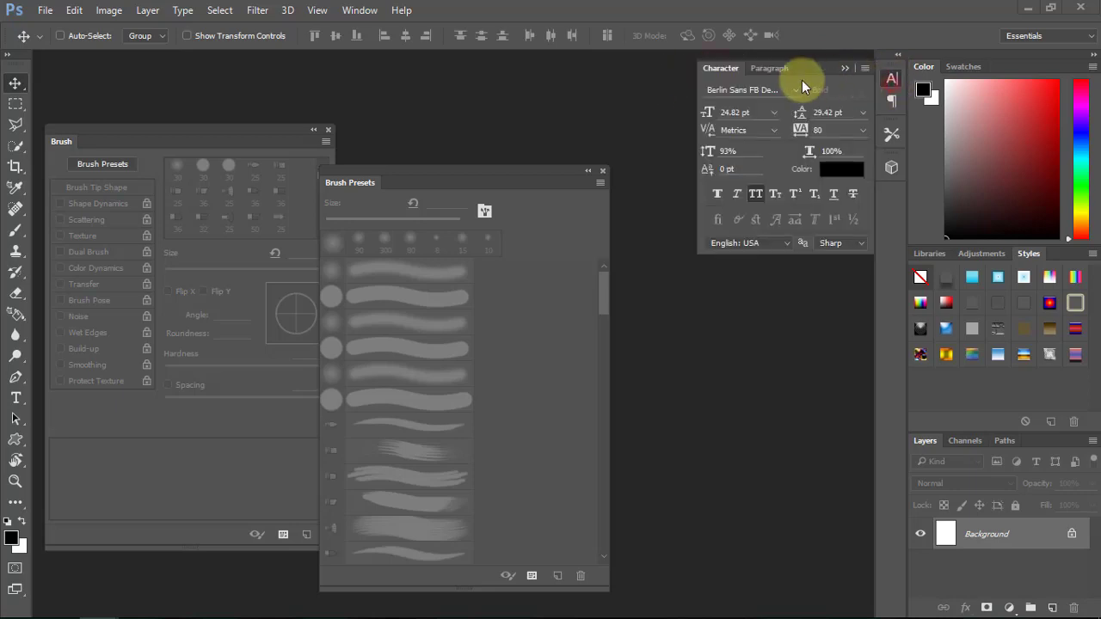
{"action": "left_click", "coordinate": [717, 69]}
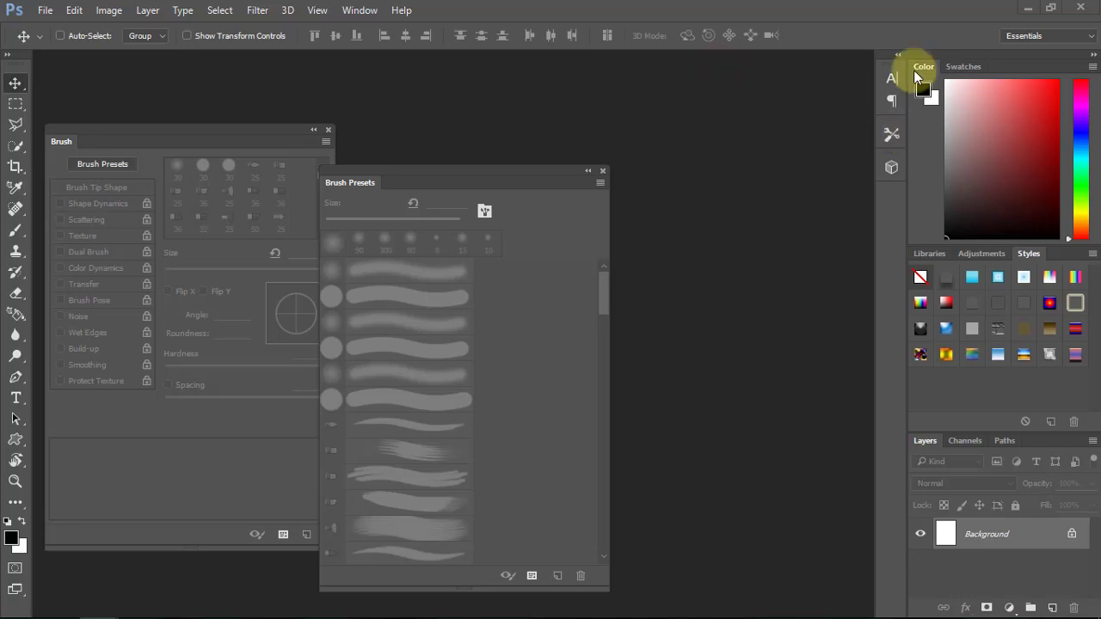
{"action": "left_click", "coordinate": [891, 79]}
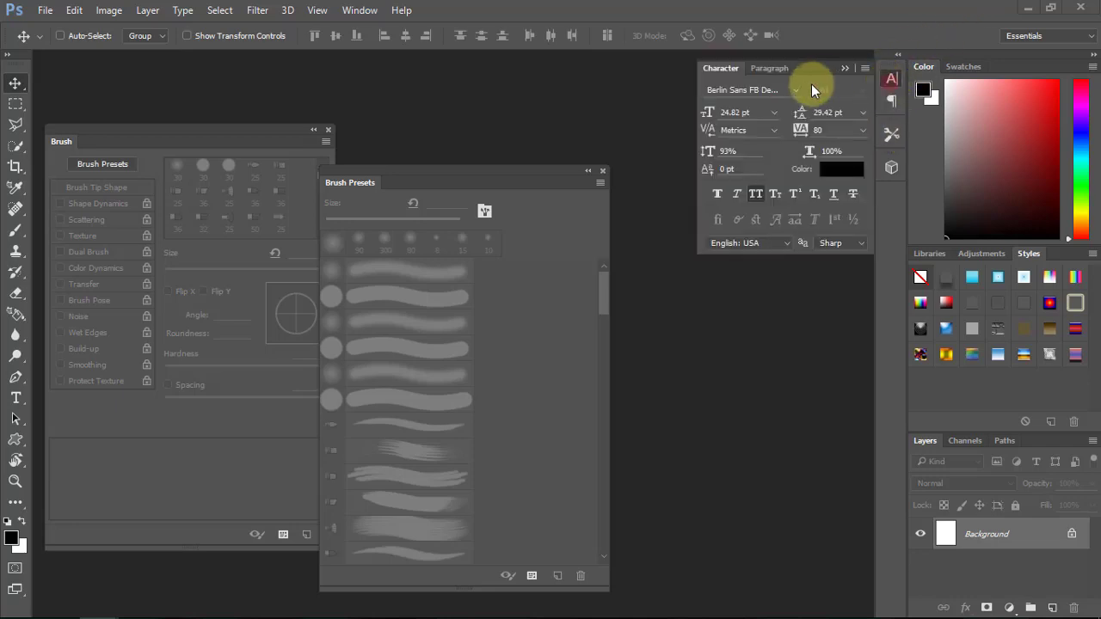
{"action": "left_click", "coordinate": [716, 68]}
{"action": "left_click", "coordinate": [892, 79]}
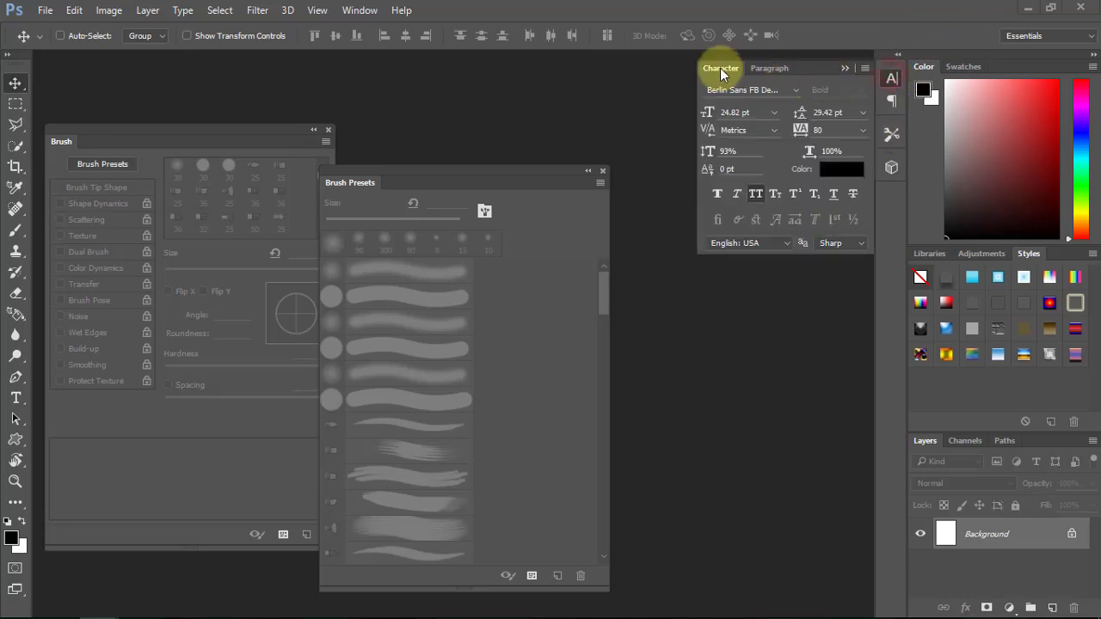
{"action": "left_click_drag", "start_coordinate": [714, 68], "coordinate": [361, 78]}
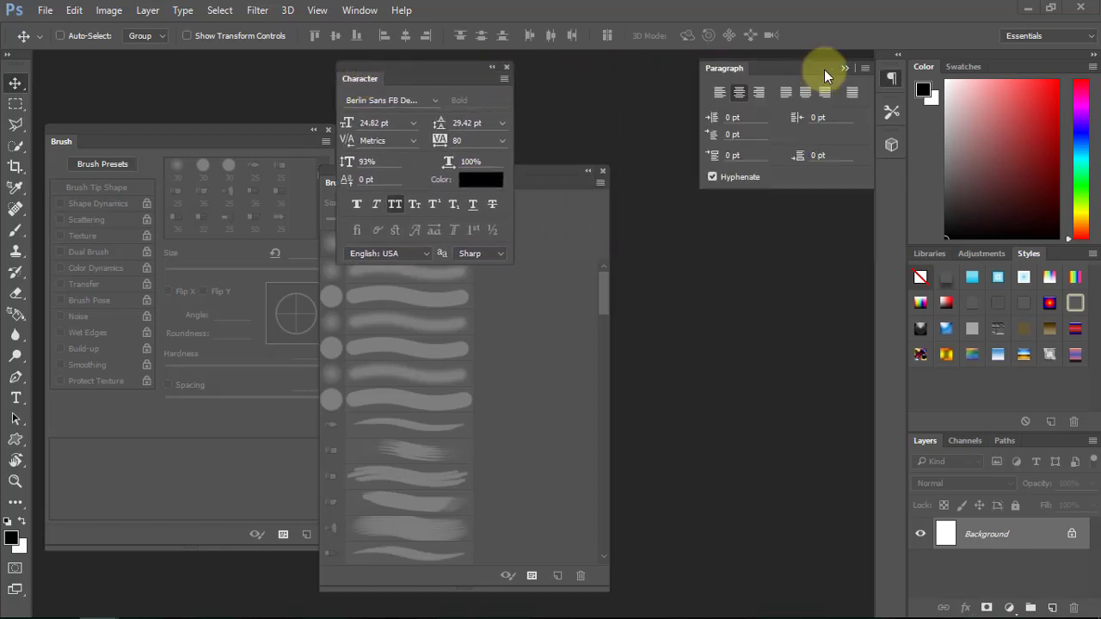
{"action": "left_click_drag", "start_coordinate": [732, 68], "coordinate": [198, 87]}
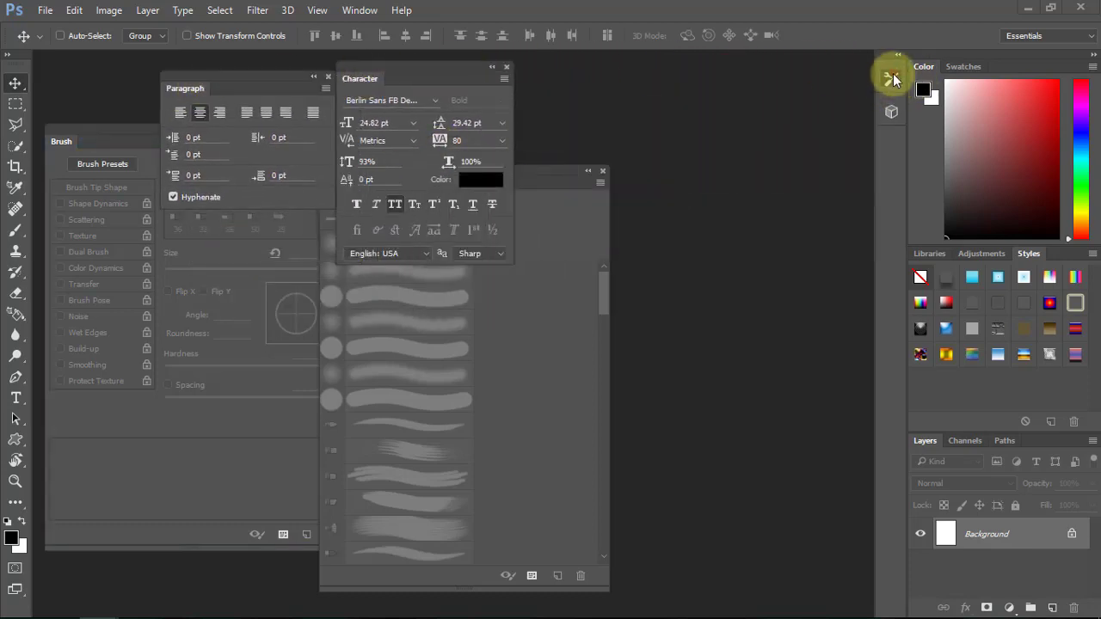
Pull the Tool Presets and 3D panels out to float and close both.
{"action": "left_click", "coordinate": [892, 77]}
{"action": "left_click_drag", "start_coordinate": [739, 74], "coordinate": [559, 95]}
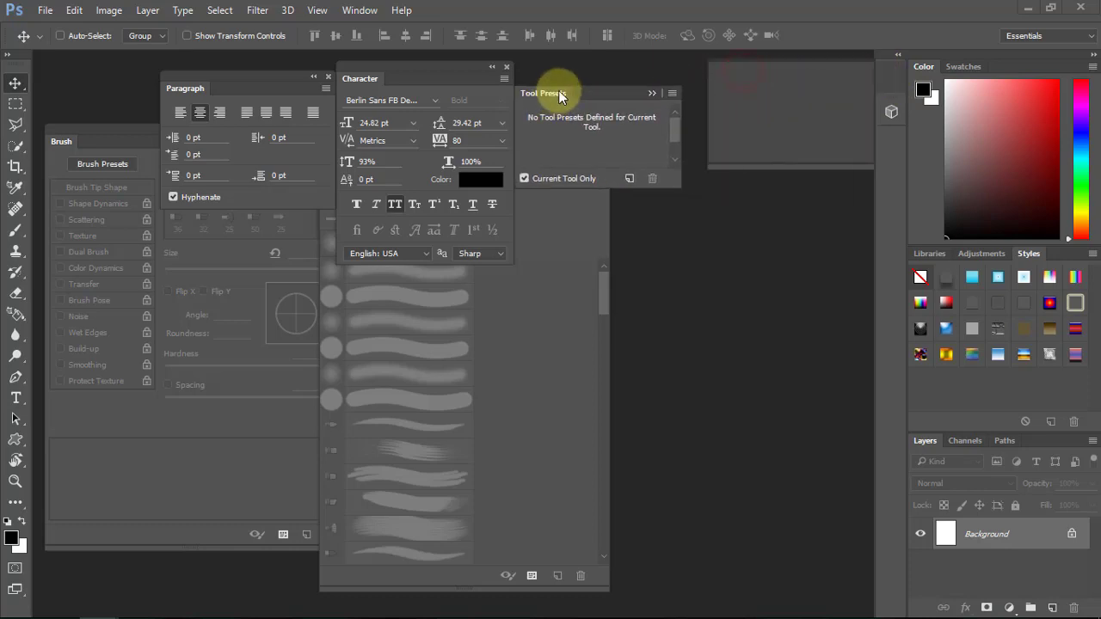
{"action": "left_click", "coordinate": [890, 78]}
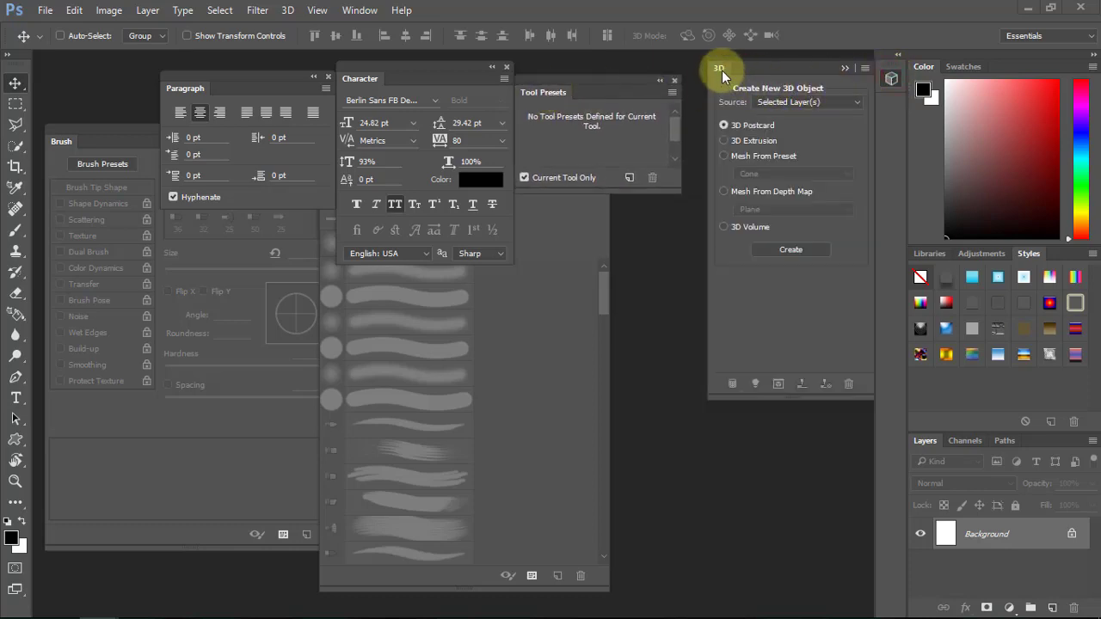
{"action": "mouse_move", "coordinate": [721, 70]}
{"action": "left_mouse_down"}
{"action": "mouse_move", "coordinate": [646, 260]}
{"action": "mouse_move", "coordinate": [613, 303]}
{"action": "left_mouse_up"}
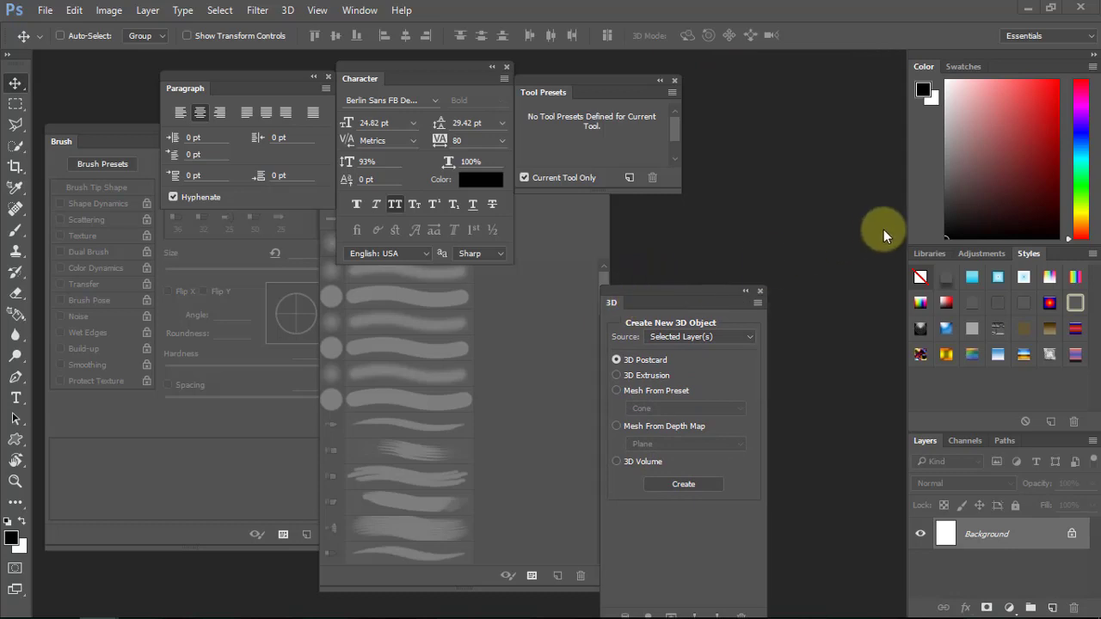
{"action": "left_click", "coordinate": [760, 290]}
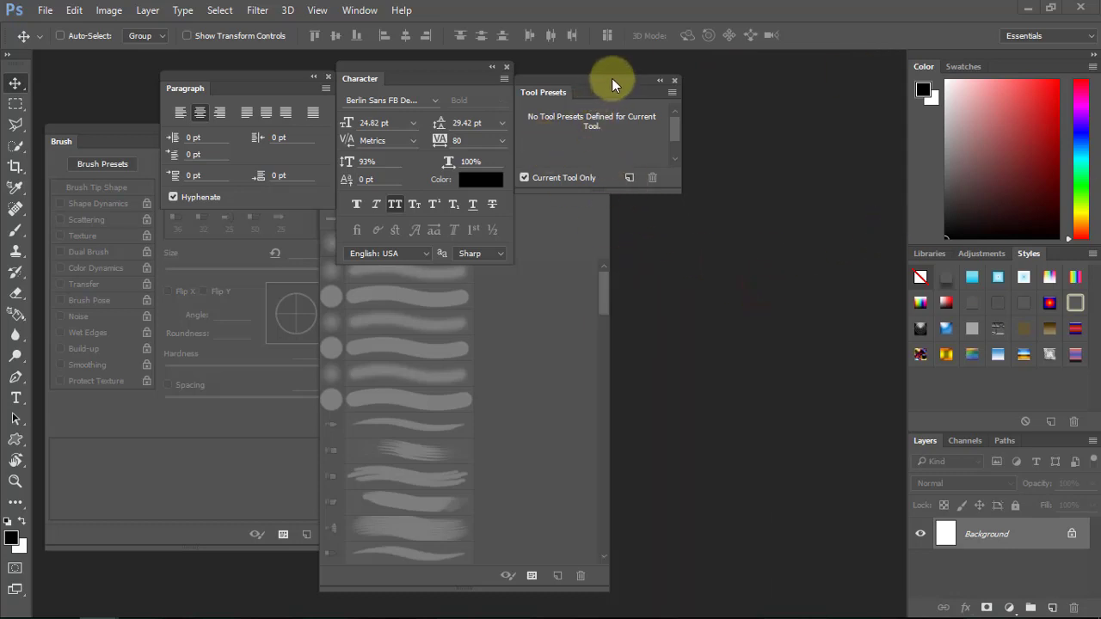
{"action": "left_click_drag", "start_coordinate": [611, 78], "coordinate": [675, 119]}
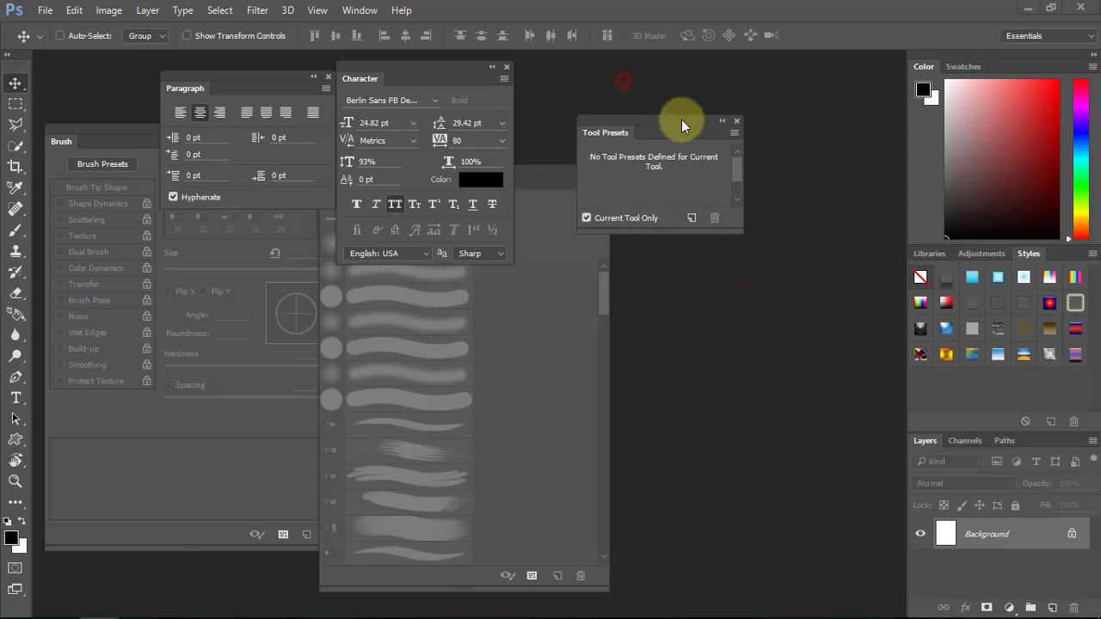
{"action": "left_click", "coordinate": [736, 121]}
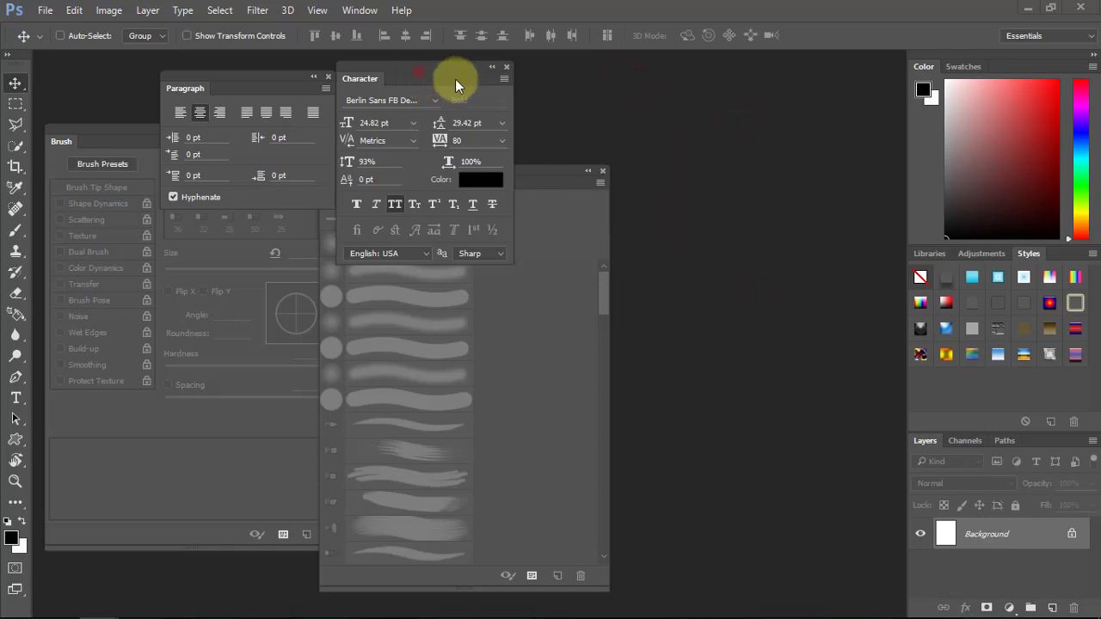
Move the Character panel right and bring Brush Presets and Brush forward.
{"action": "left_click_drag", "start_coordinate": [457, 69], "coordinate": [630, 73]}
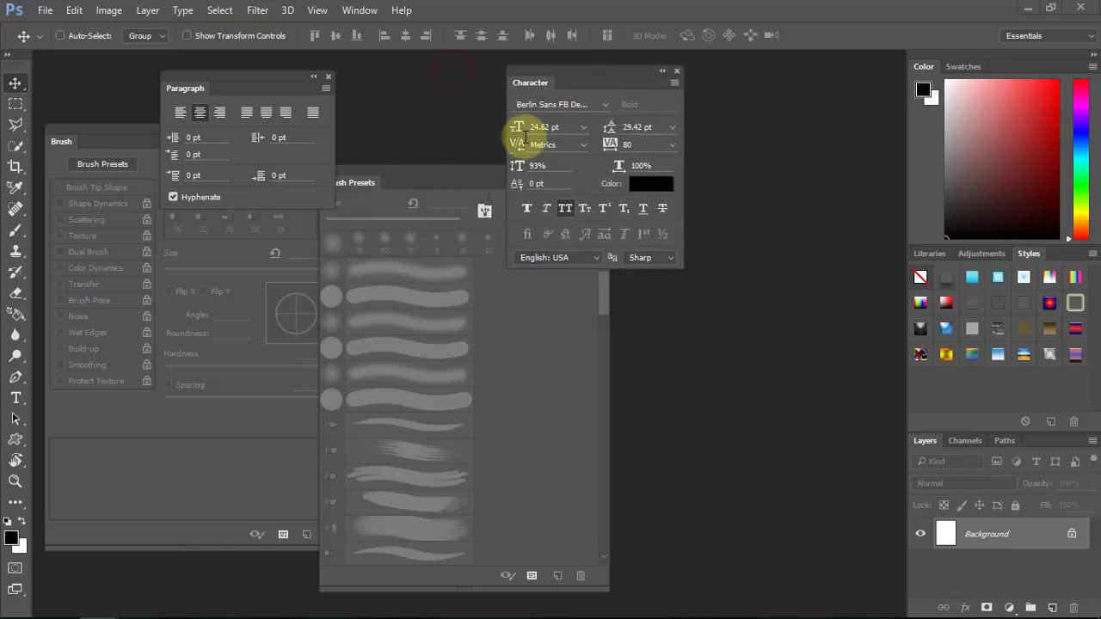
{"action": "left_click", "coordinate": [437, 183]}
{"action": "left_click_drag", "start_coordinate": [115, 135], "coordinate": [186, 236]}
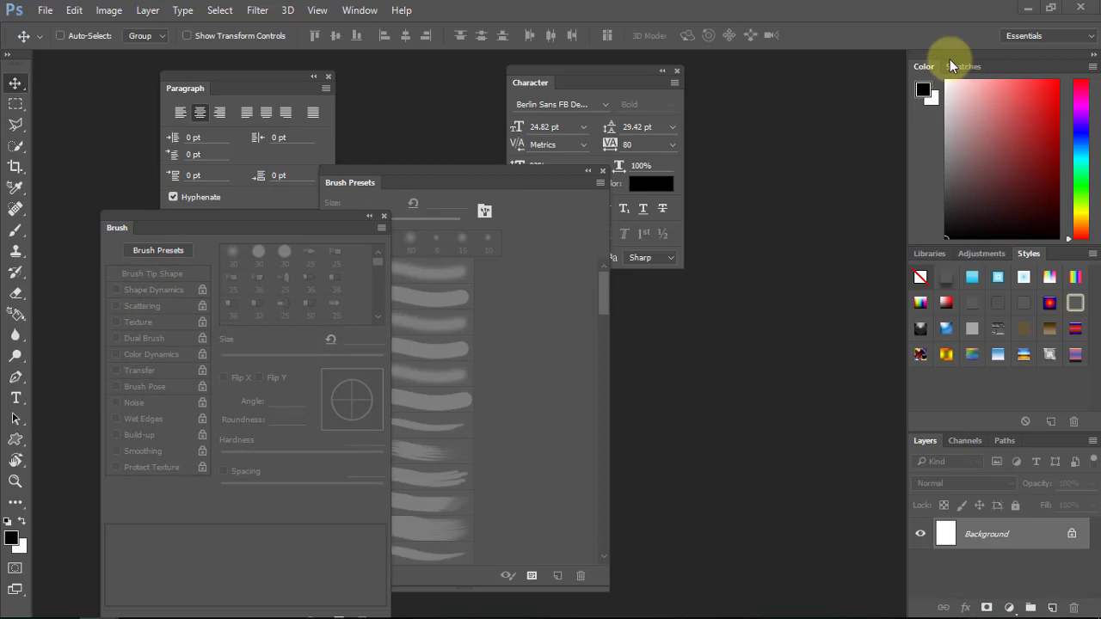
Float the Color and Swatches panels, and pull out and close Styles.
{"action": "left_click_drag", "start_coordinate": [923, 67], "coordinate": [637, 331]}
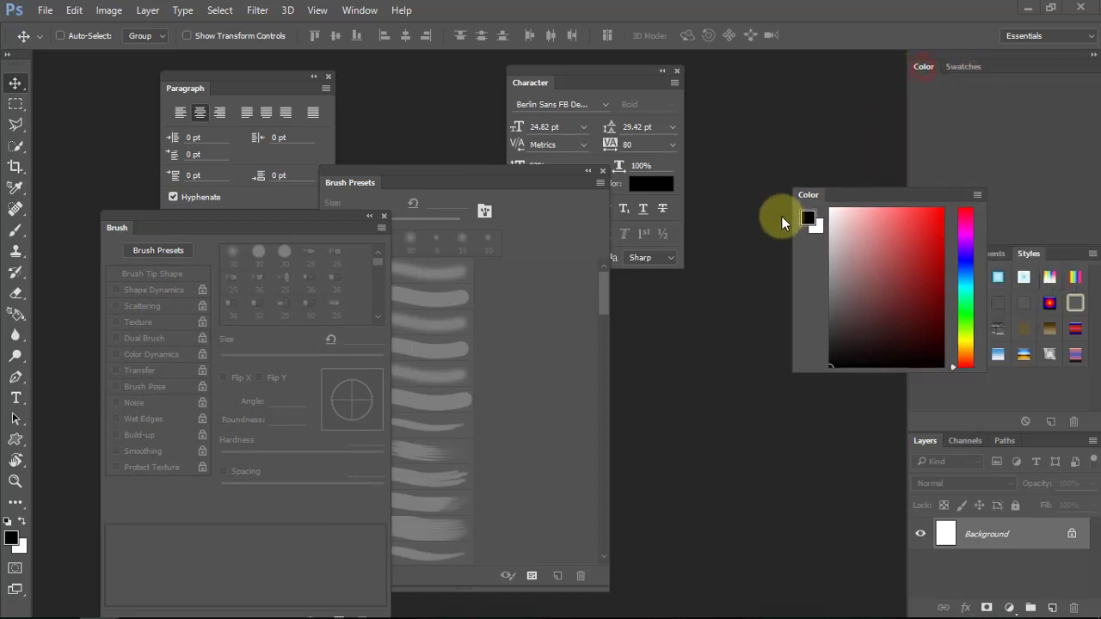
{"action": "left_click_drag", "start_coordinate": [929, 67], "coordinate": [672, 142]}
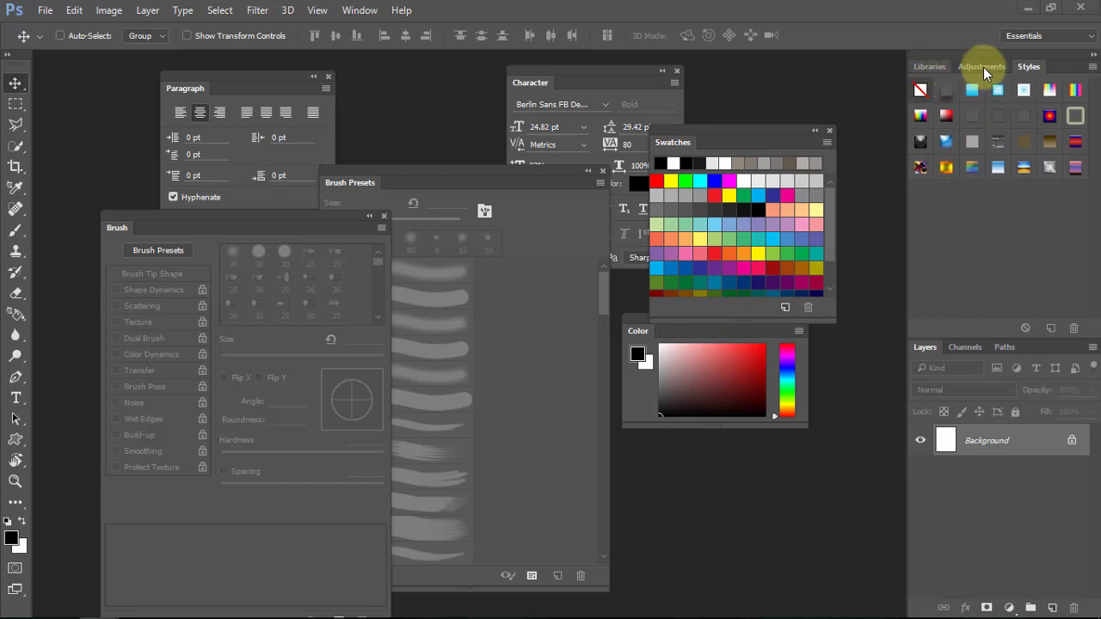
{"action": "left_click_drag", "start_coordinate": [1028, 66], "coordinate": [637, 336]}
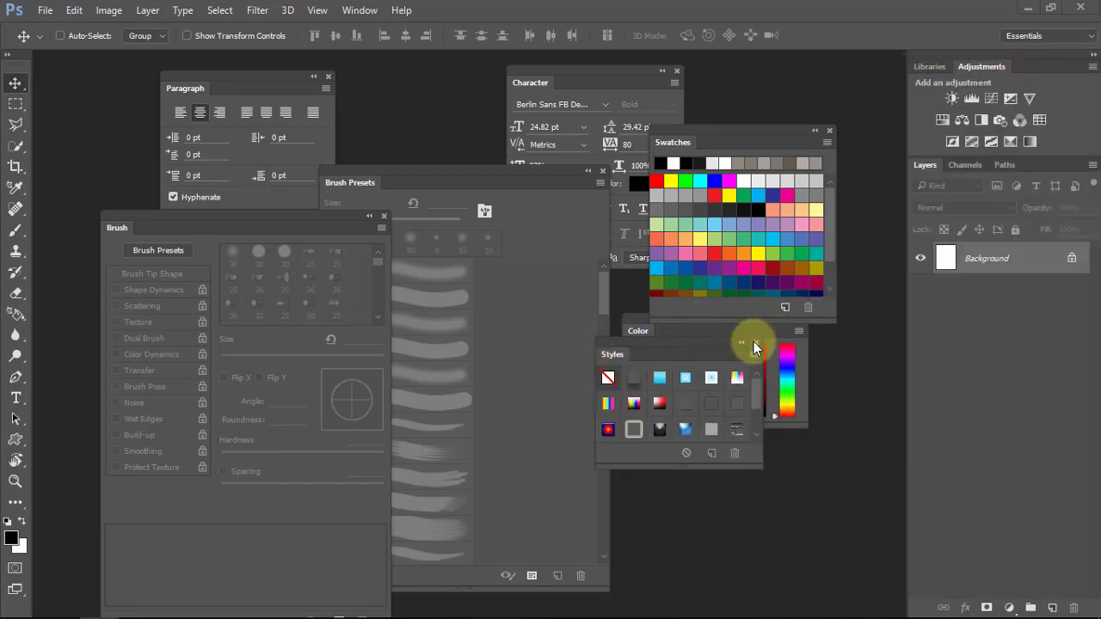
{"action": "left_click", "coordinate": [754, 343]}
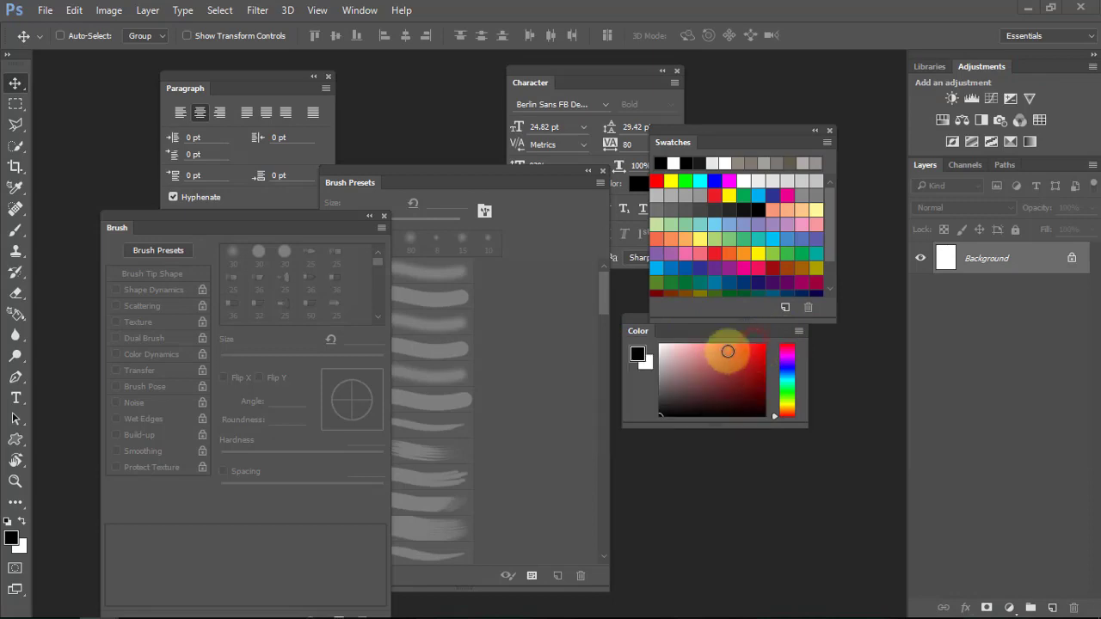
Float the Adjustments panel, close Libraries, and collapse the docked Layers panel.
{"action": "double_click", "coordinate": [981, 68]}
{"action": "mouse_move", "coordinate": [980, 64]}
{"action": "left_mouse_down"}
{"action": "mouse_move", "coordinate": [872, 292]}
{"action": "mouse_move", "coordinate": [628, 481]}
{"action": "left_mouse_up"}
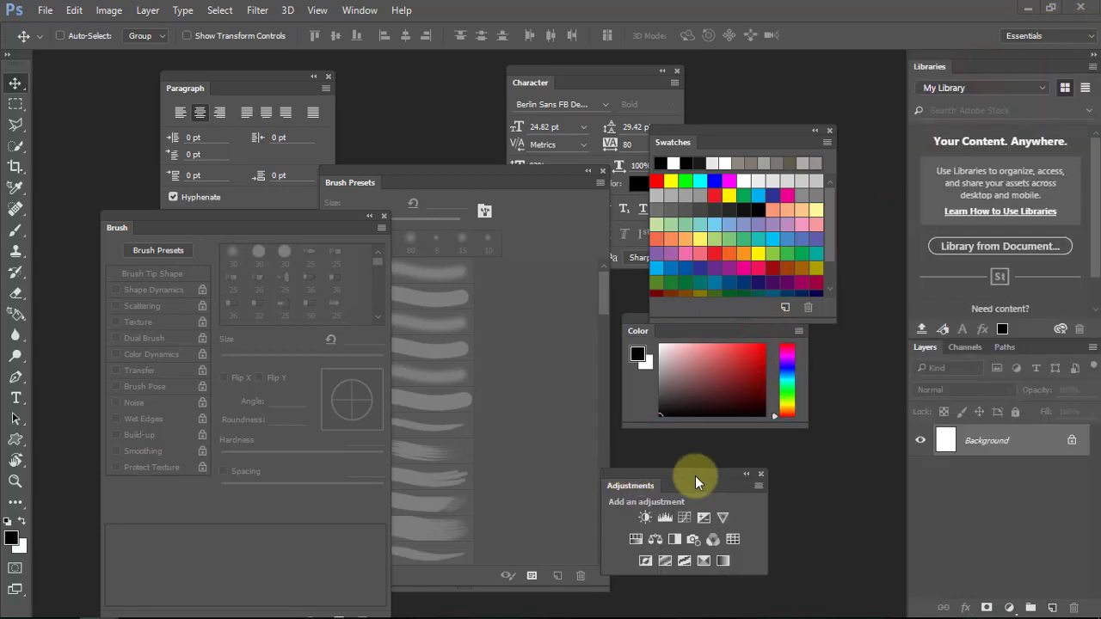
{"action": "double_click", "coordinate": [926, 65]}
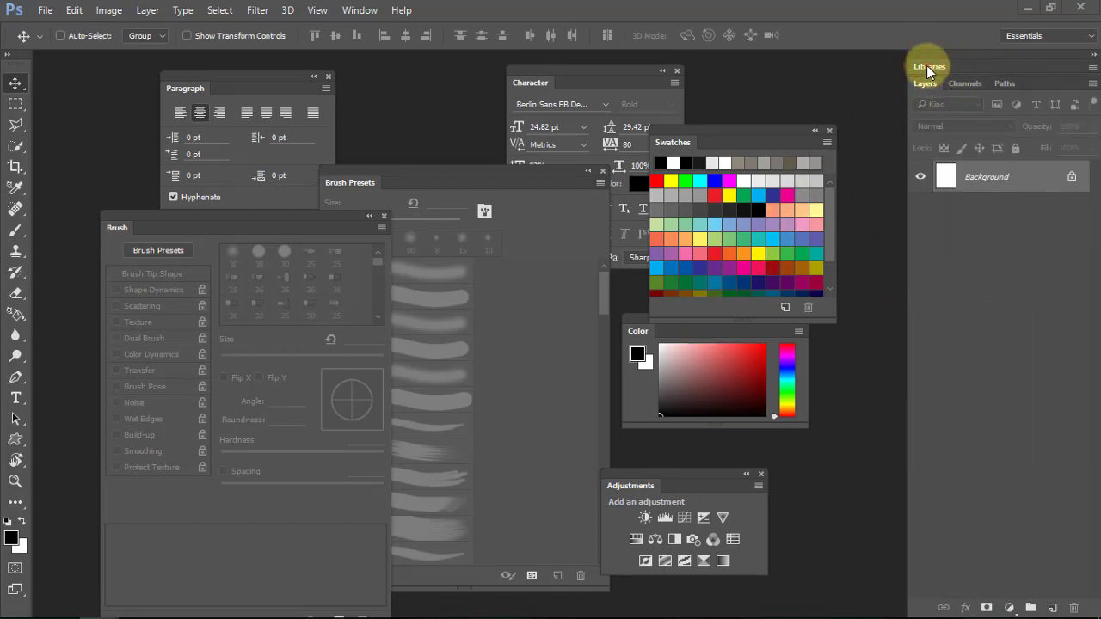
{"action": "left_click_drag", "start_coordinate": [929, 67], "coordinate": [635, 451]}
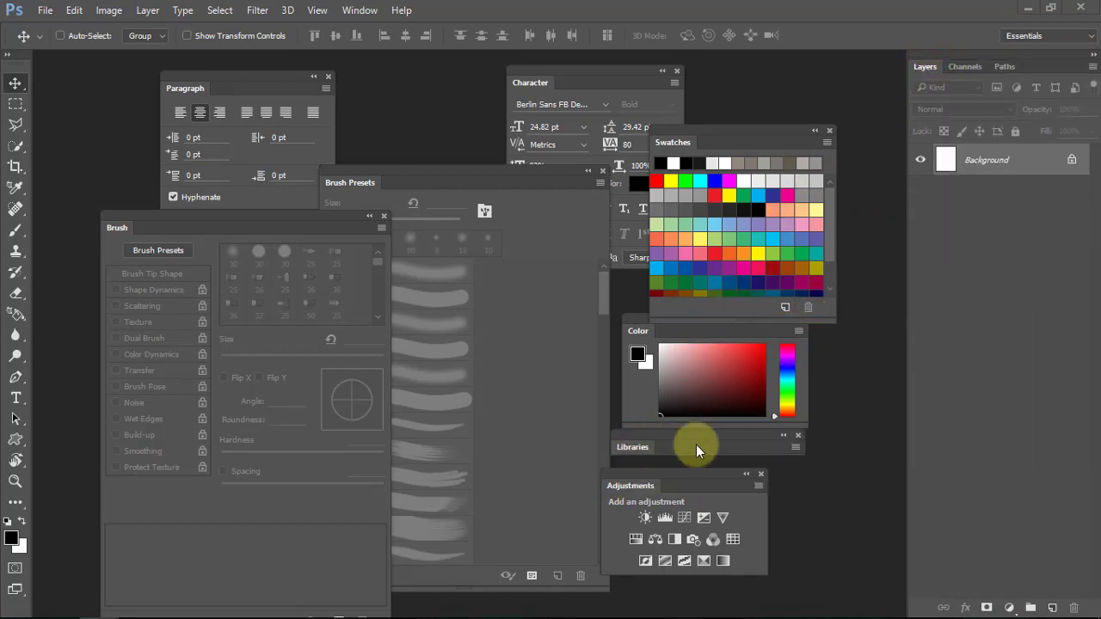
{"action": "left_click", "coordinate": [801, 435]}
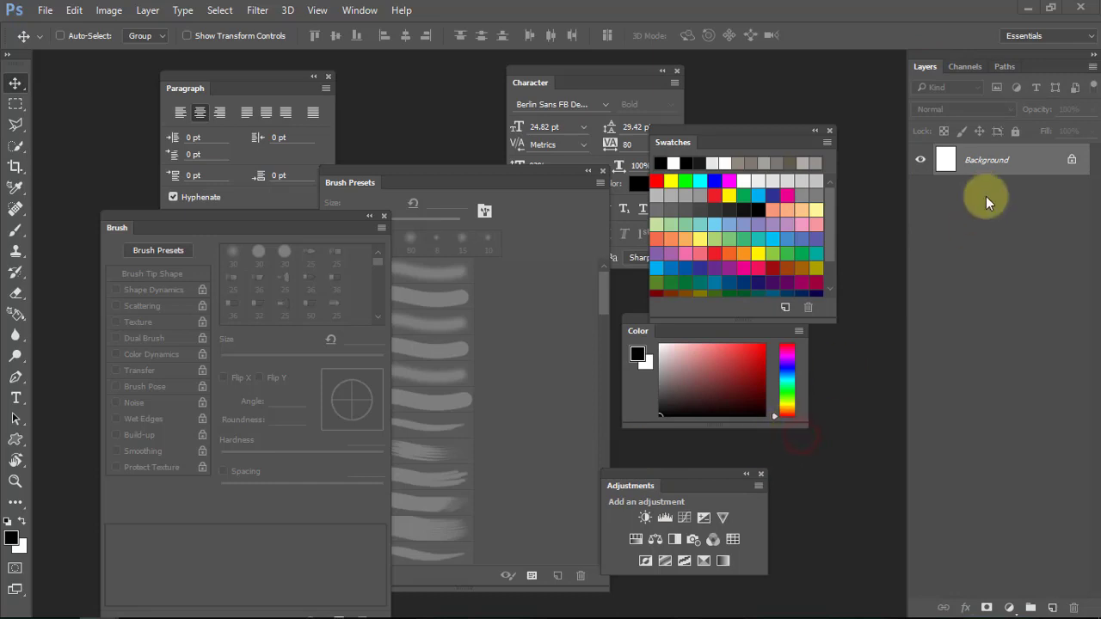
{"action": "double_click", "coordinate": [925, 66]}
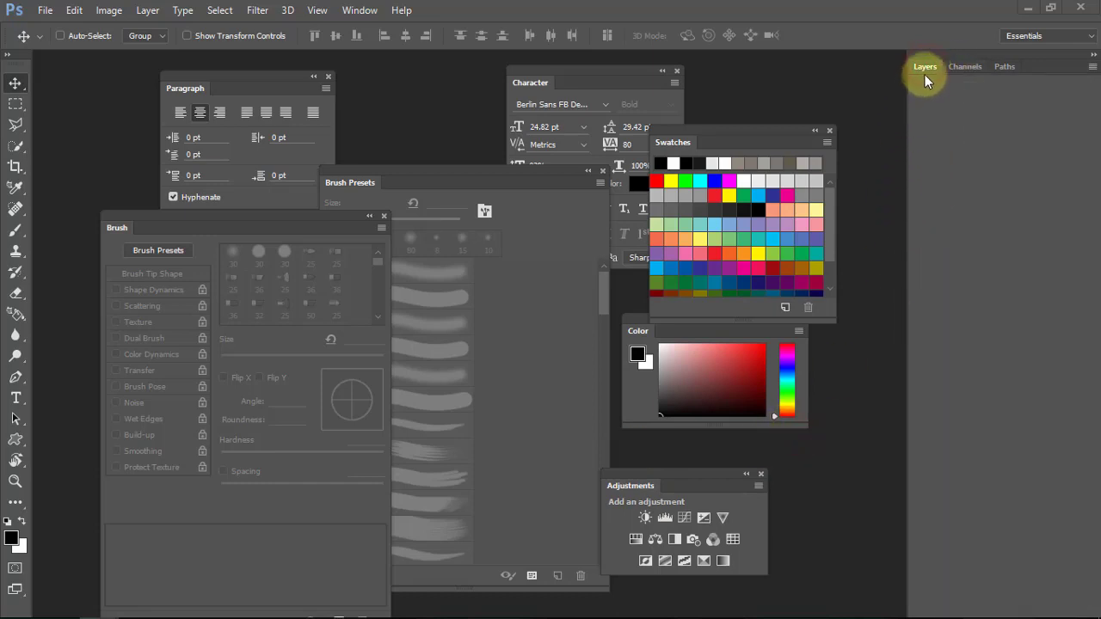
Float the Layers, Channels and Paths panels, leaving the right dock empty.
{"action": "mouse_move", "coordinate": [924, 69]}
{"action": "left_mouse_down"}
{"action": "mouse_move", "coordinate": [828, 446]}
{"action": "mouse_move", "coordinate": [735, 472]}
{"action": "mouse_move", "coordinate": [613, 456]}
{"action": "left_mouse_up"}
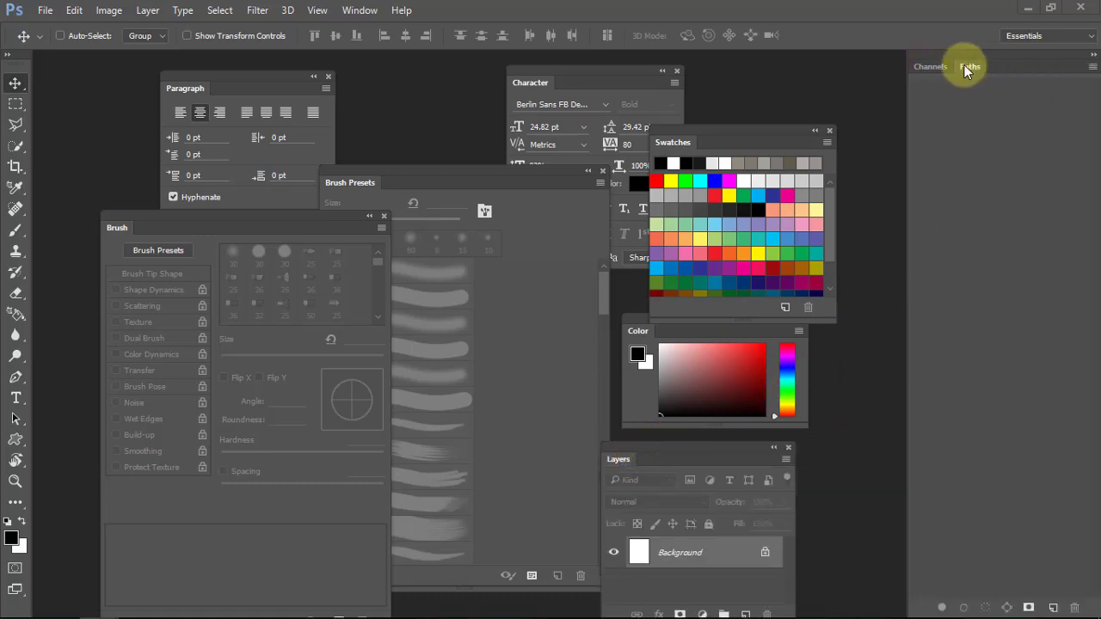
{"action": "left_click", "coordinate": [935, 66]}
{"action": "mouse_move", "coordinate": [932, 66]}
{"action": "left_mouse_down"}
{"action": "mouse_move", "coordinate": [920, 196]}
{"action": "mouse_move", "coordinate": [629, 380]}
{"action": "mouse_move", "coordinate": [515, 387]}
{"action": "left_mouse_up"}
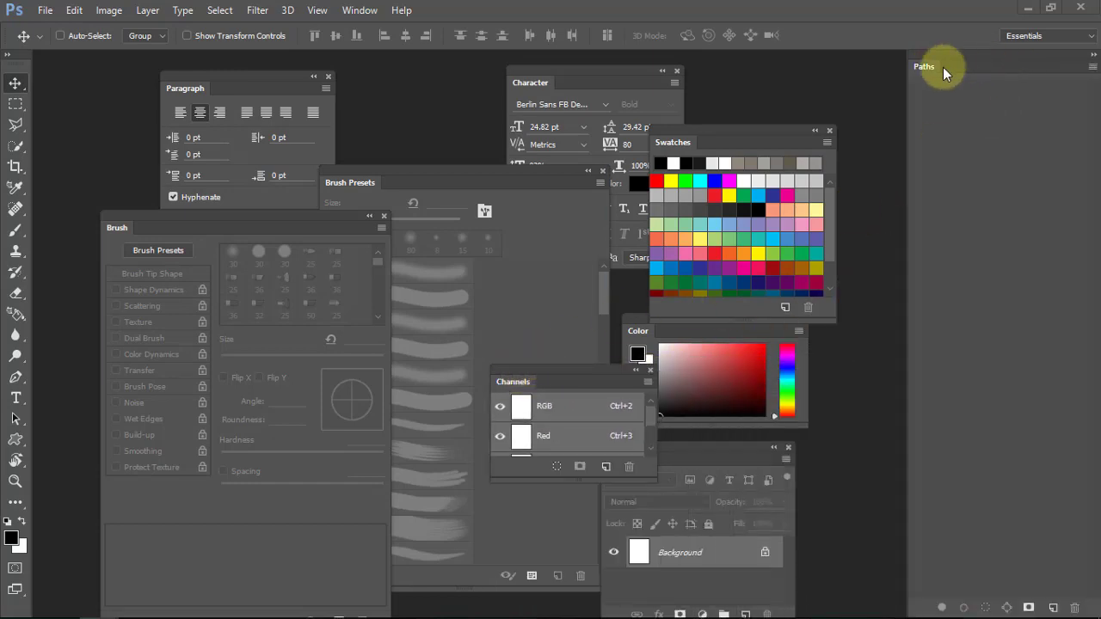
{"action": "mouse_move", "coordinate": [924, 65]}
{"action": "left_mouse_down"}
{"action": "mouse_move", "coordinate": [890, 205]}
{"action": "mouse_move", "coordinate": [653, 353]}
{"action": "left_mouse_up"}
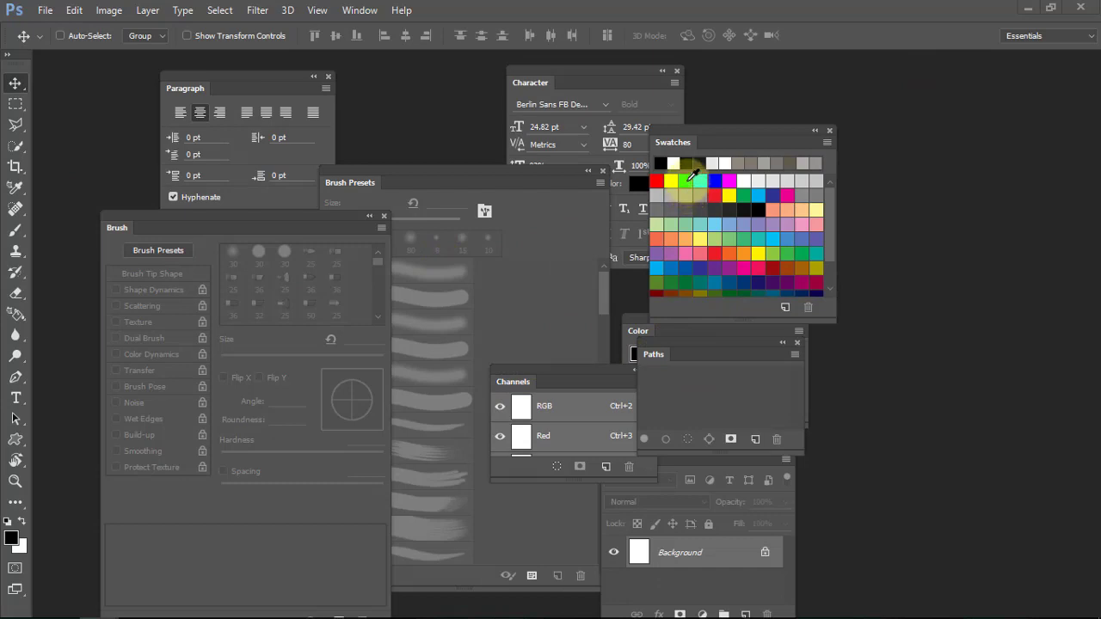
Reposition Brush Presets, Channels, Paths, Layers, Adjustments and Swatches across the workspace.
{"action": "left_click", "coordinate": [474, 181]}
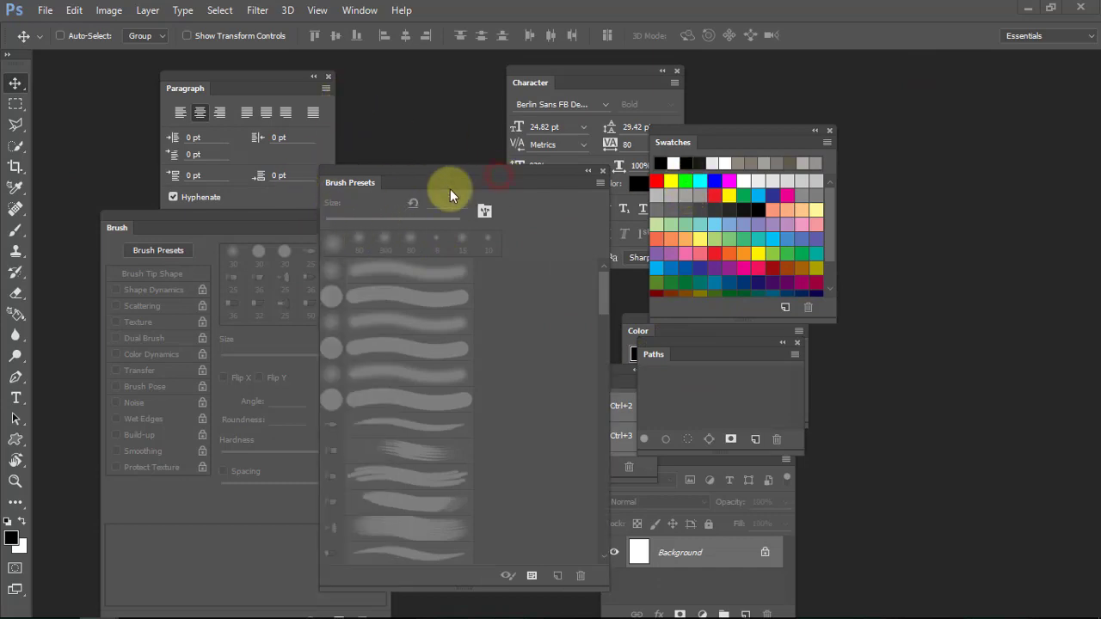
{"action": "left_click_drag", "start_coordinate": [452, 174], "coordinate": [392, 311]}
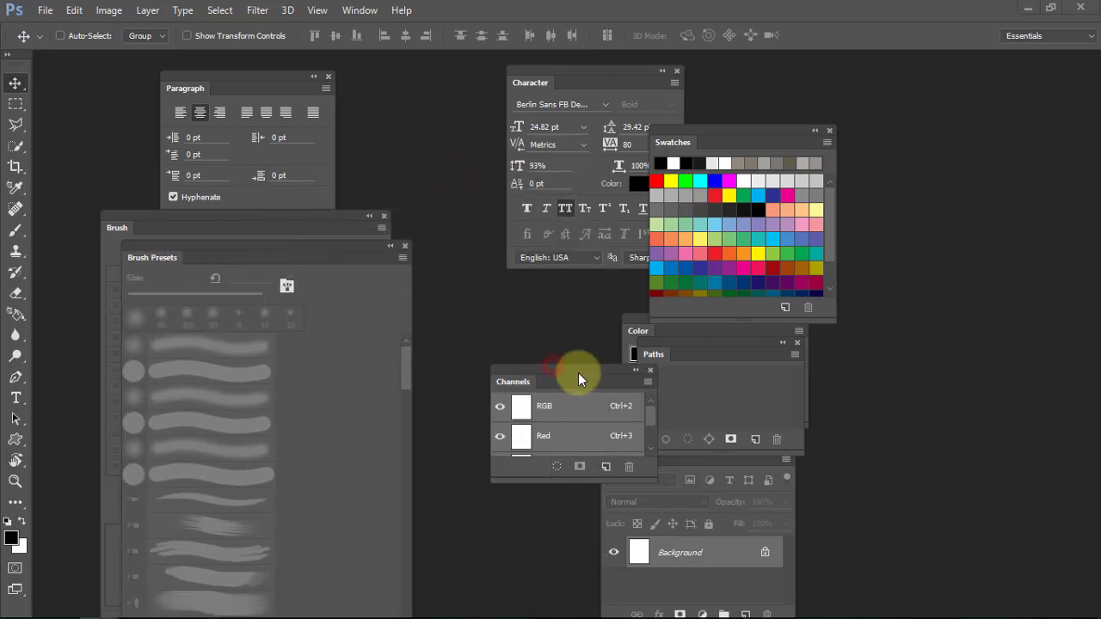
{"action": "left_click_drag", "start_coordinate": [569, 372], "coordinate": [366, 320]}
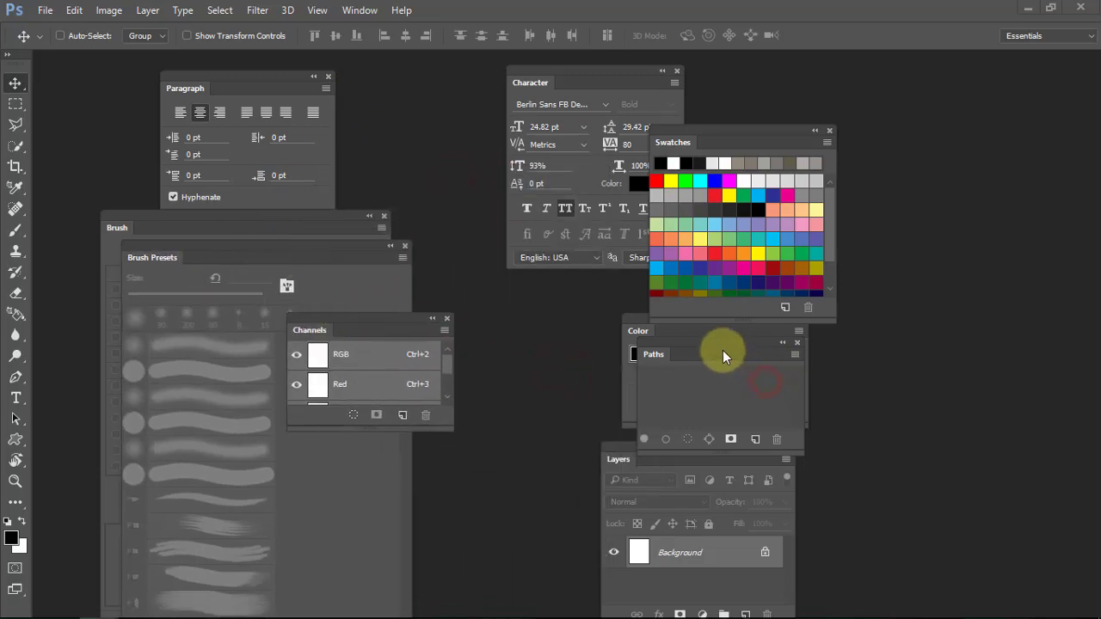
{"action": "left_click_drag", "start_coordinate": [722, 344], "coordinate": [438, 427]}
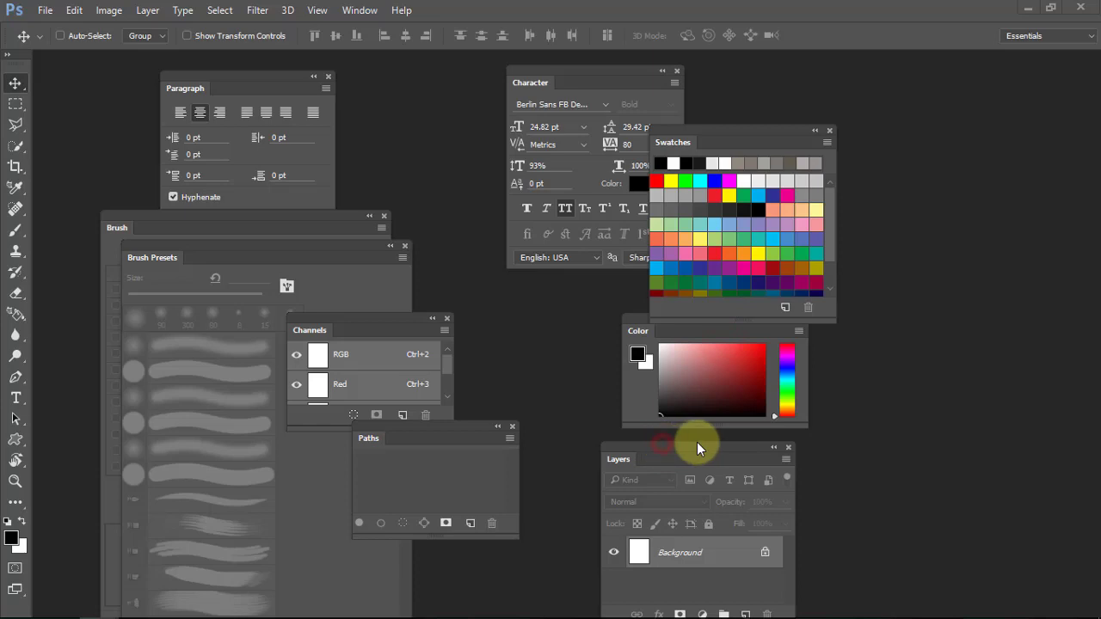
{"action": "left_click_drag", "start_coordinate": [697, 442], "coordinate": [522, 300]}
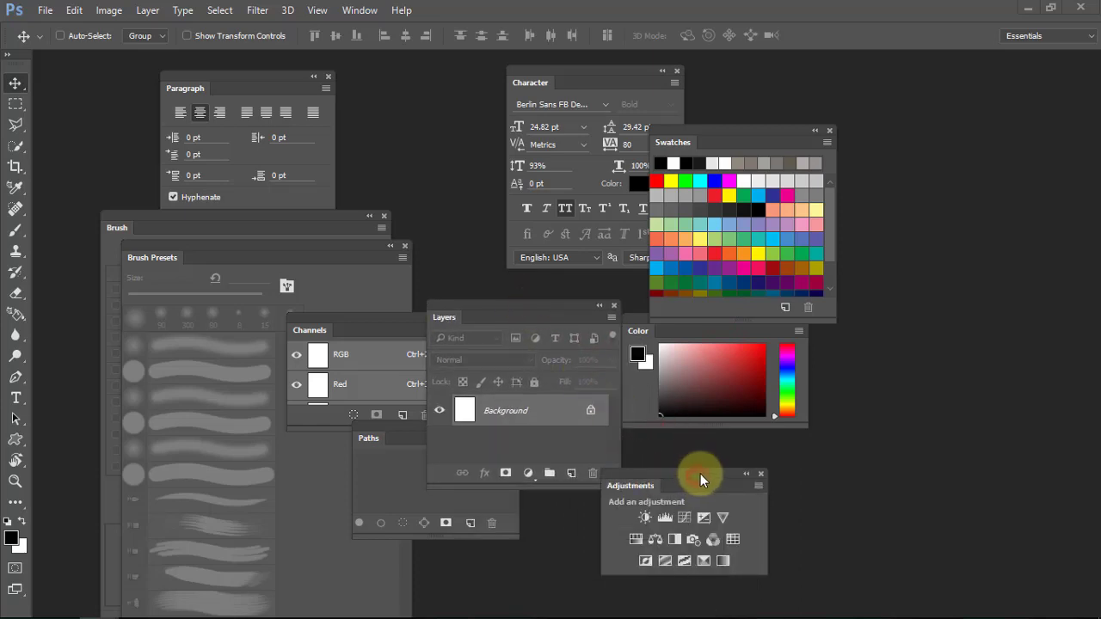
{"action": "left_click_drag", "start_coordinate": [697, 482], "coordinate": [727, 499]}
{"action": "left_click_drag", "start_coordinate": [747, 128], "coordinate": [808, 202]}
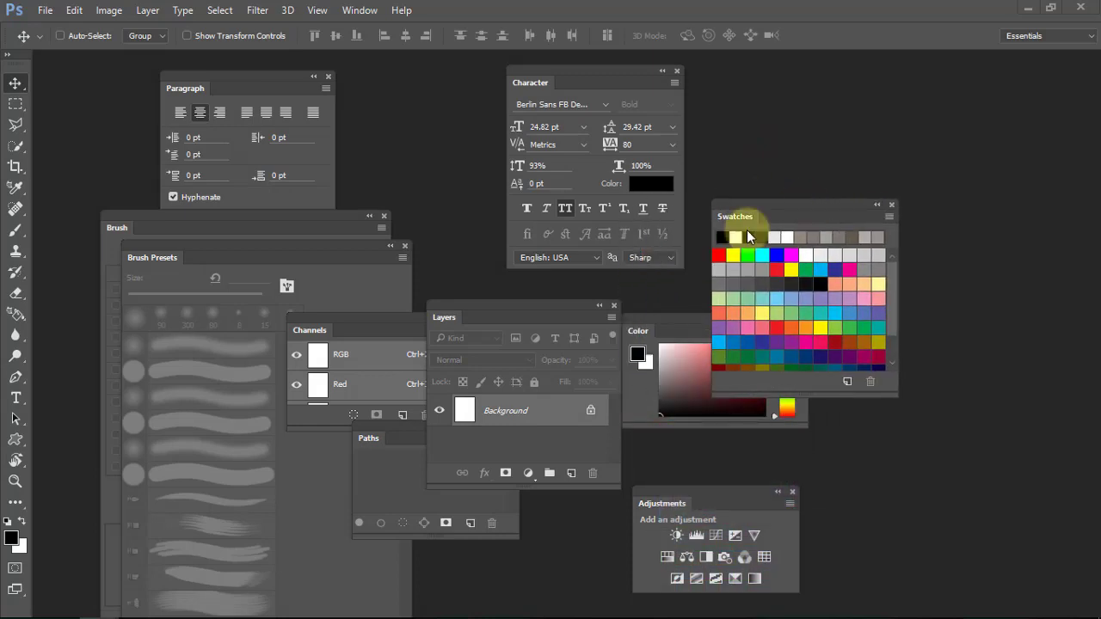
{"action": "left_click_drag", "start_coordinate": [496, 314], "coordinate": [891, 107]}
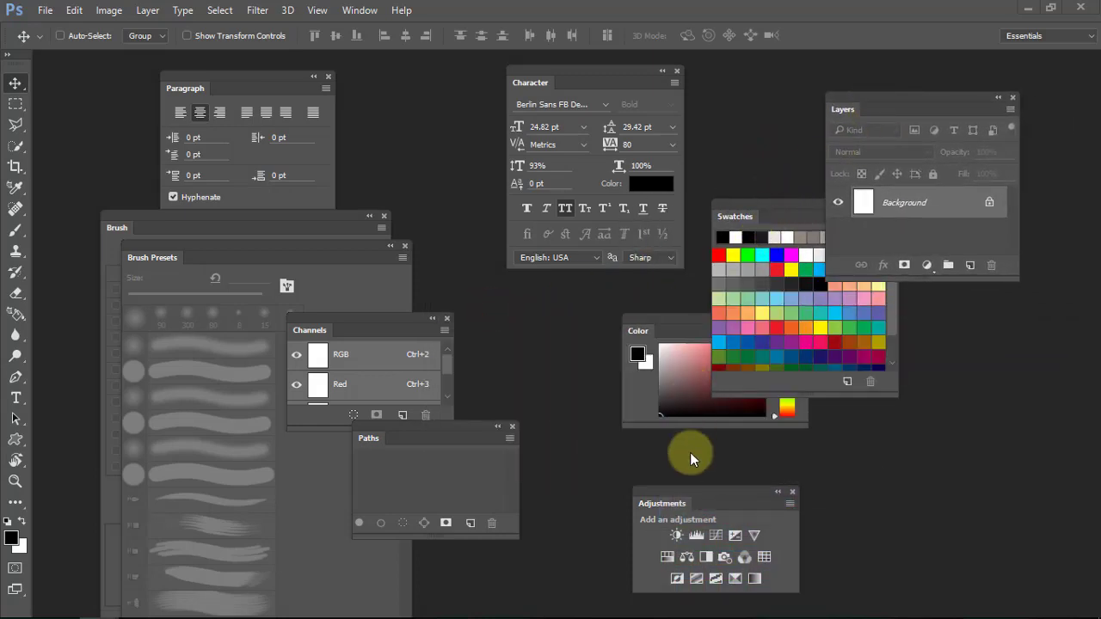
{"action": "left_click_drag", "start_coordinate": [419, 424], "coordinate": [467, 446]}
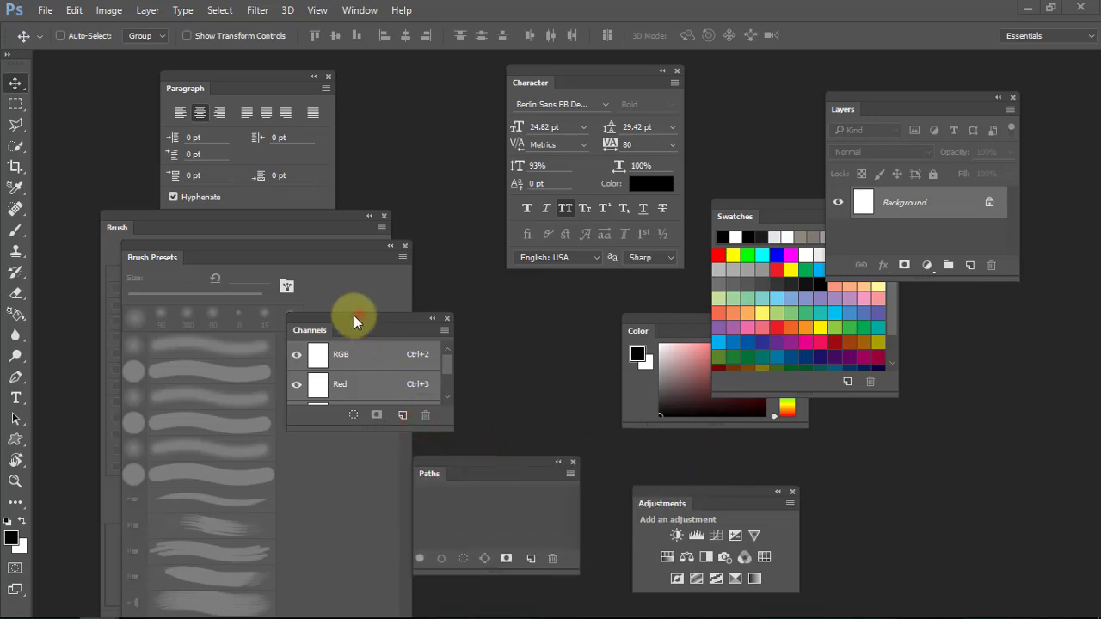
{"action": "left_click_drag", "start_coordinate": [354, 317], "coordinate": [911, 104]}
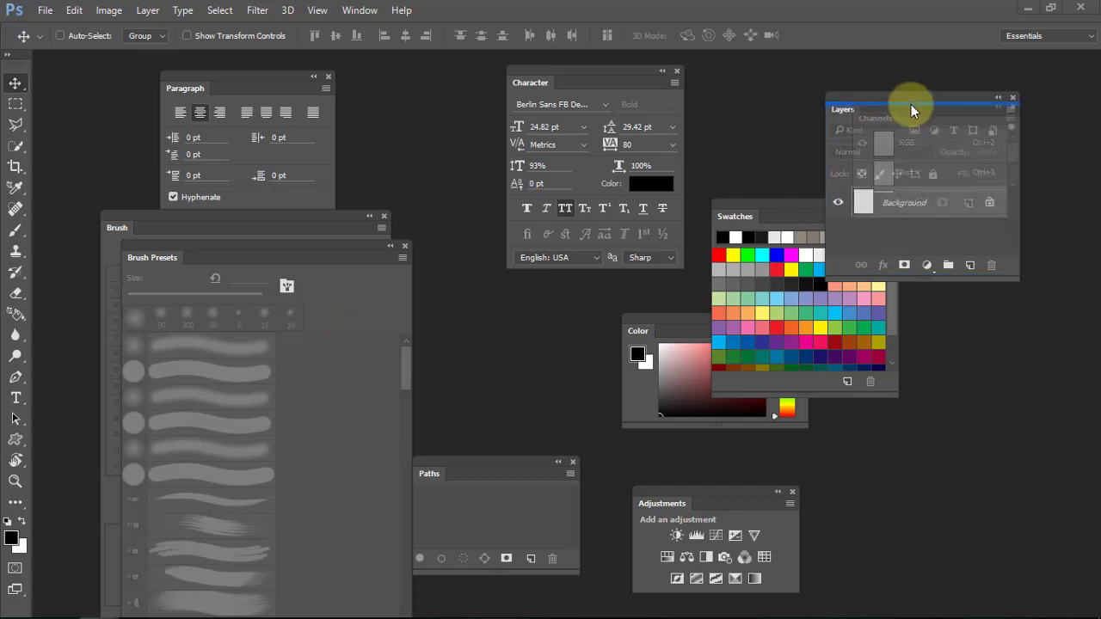
Group the Layers and Paths panels with Channels and check each tab.
{"action": "left_click_drag", "start_coordinate": [911, 104], "coordinate": [911, 104]}
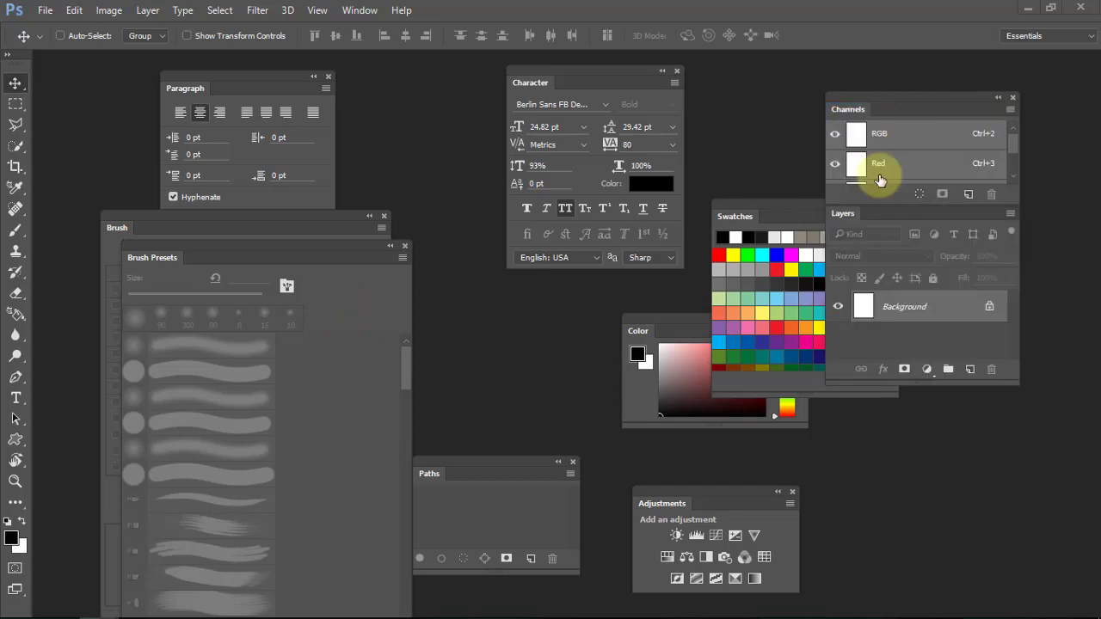
{"action": "left_click_drag", "start_coordinate": [846, 214], "coordinate": [478, 335]}
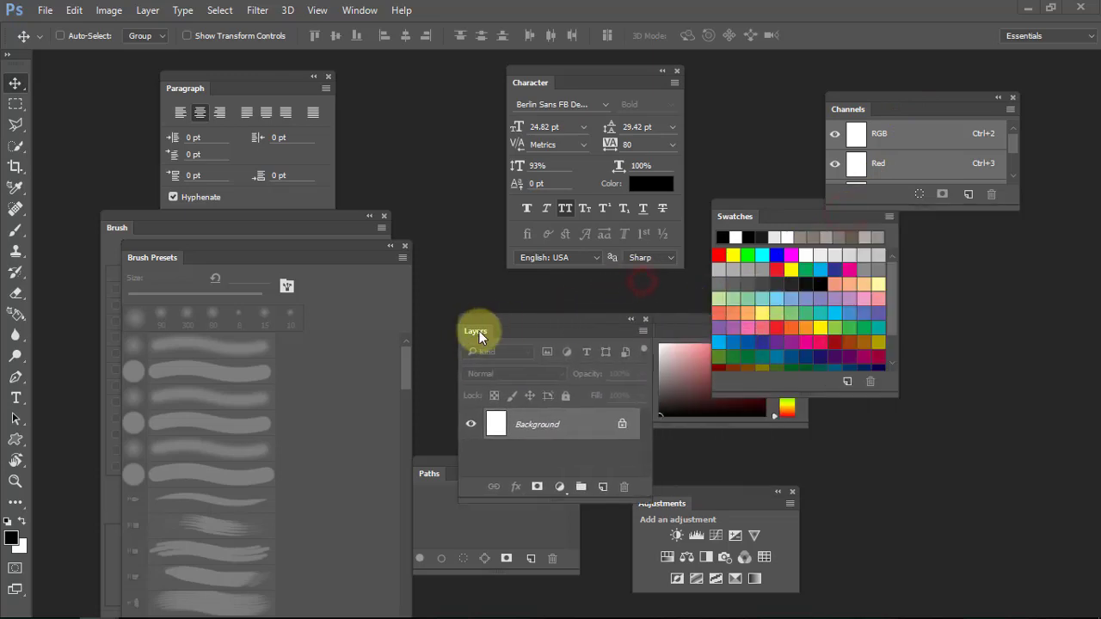
{"action": "mouse_move", "coordinate": [479, 331]}
{"action": "left_mouse_down"}
{"action": "mouse_move", "coordinate": [905, 126]}
{"action": "mouse_move", "coordinate": [899, 137]}
{"action": "mouse_move", "coordinate": [898, 122]}
{"action": "left_mouse_up"}
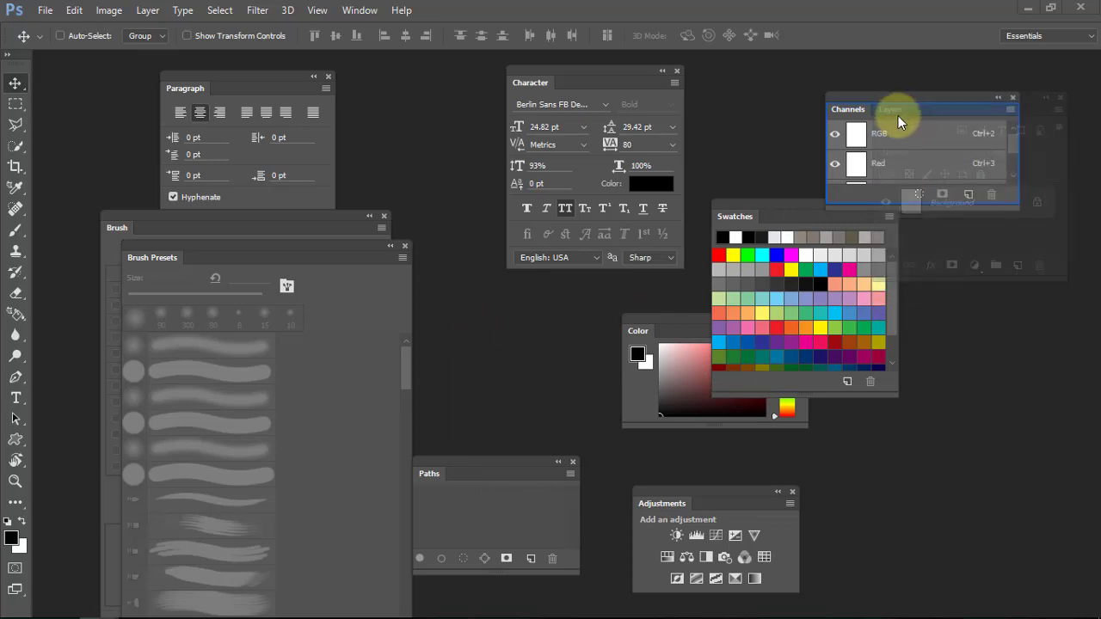
{"action": "left_click_drag", "start_coordinate": [898, 115], "coordinate": [882, 109]}
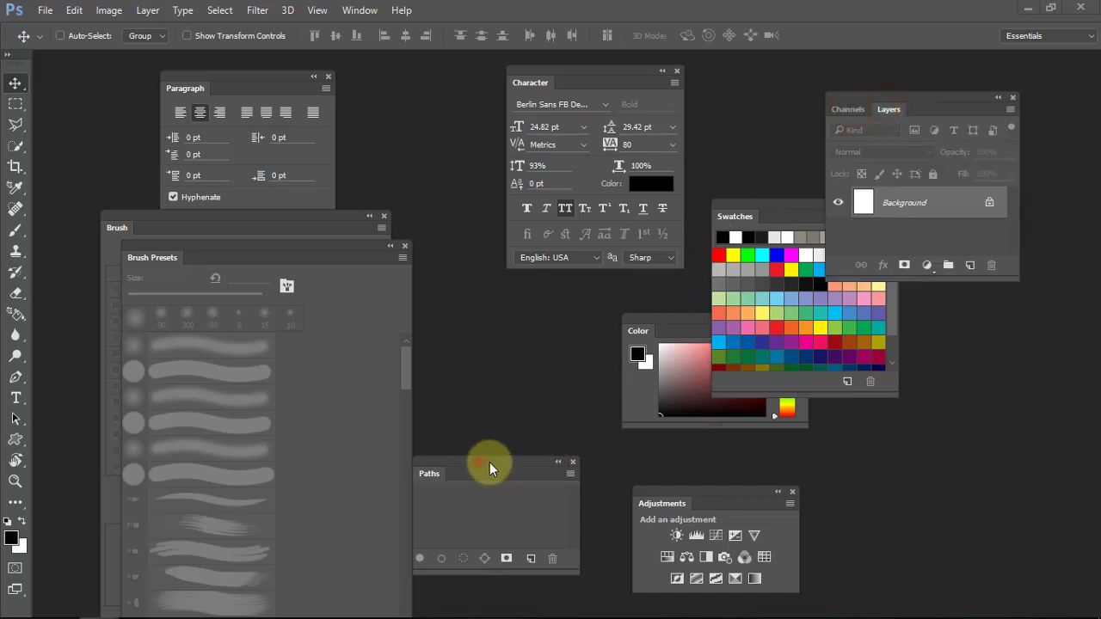
{"action": "left_click_drag", "start_coordinate": [489, 462], "coordinate": [942, 115]}
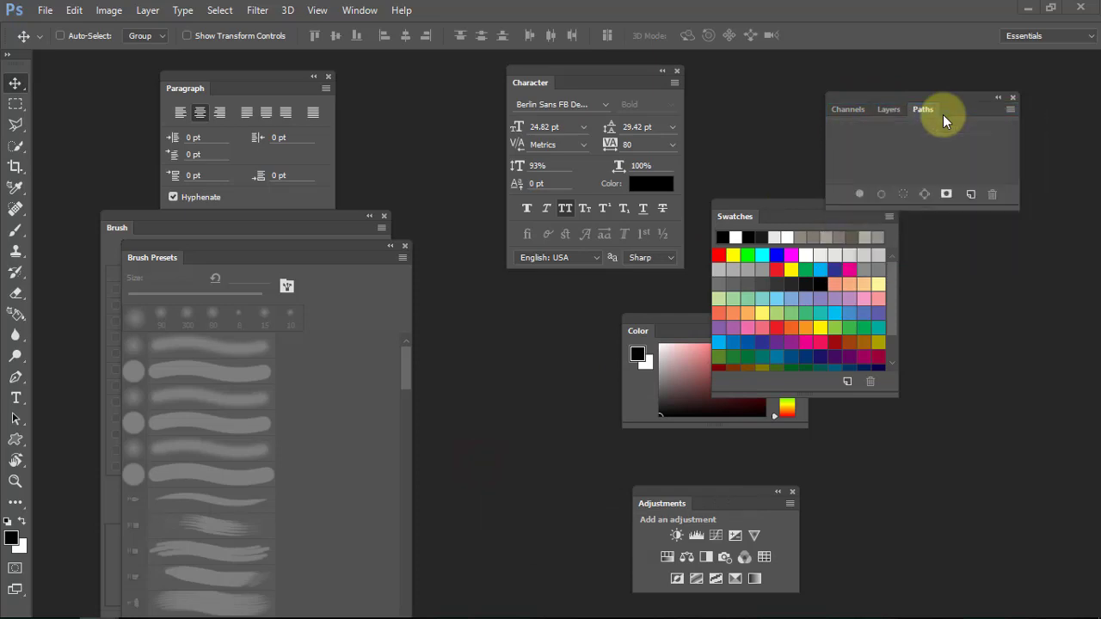
{"action": "left_click_drag", "start_coordinate": [943, 100], "coordinate": [1018, 111]}
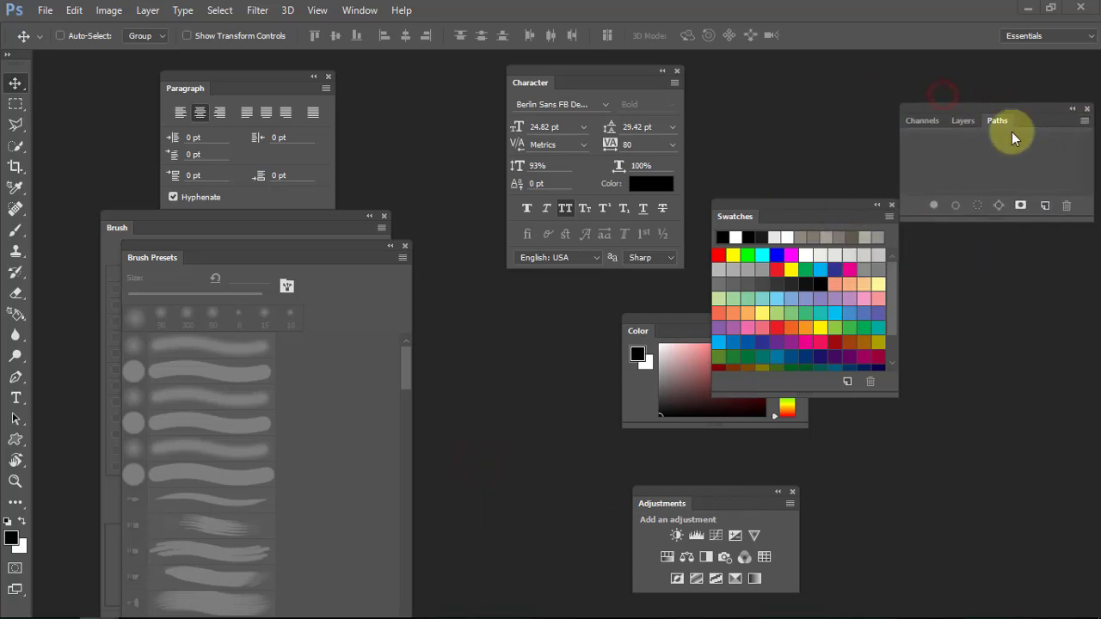
{"action": "left_click", "coordinate": [916, 121]}
{"action": "left_click", "coordinate": [963, 120]}
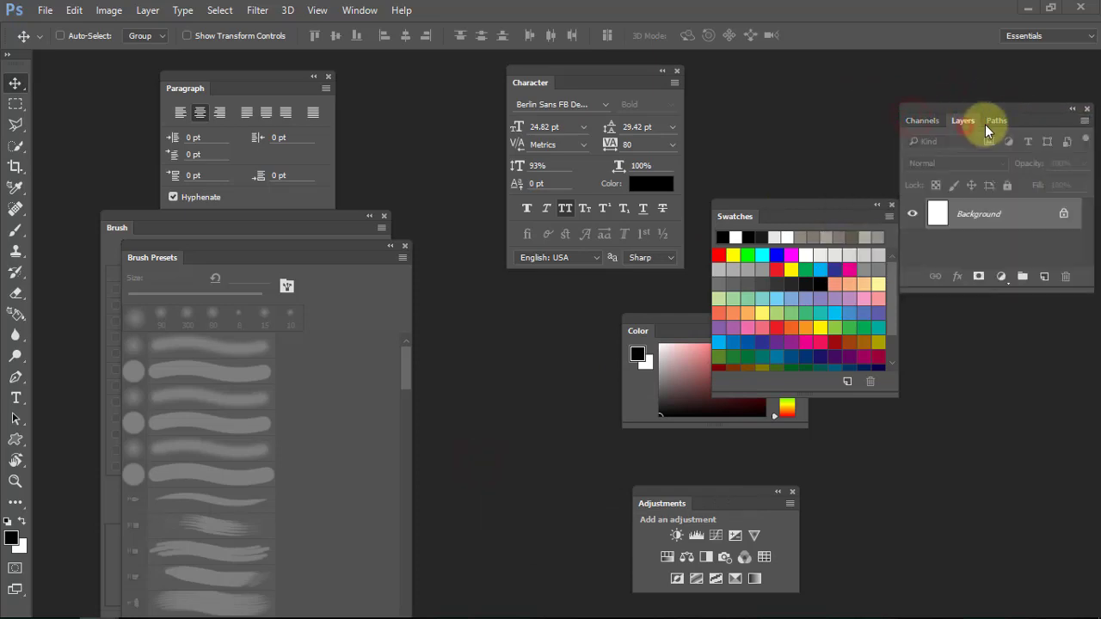
{"action": "left_click", "coordinate": [997, 120]}
{"action": "left_click", "coordinate": [932, 123]}
{"action": "left_click", "coordinate": [961, 121]}
{"action": "left_click", "coordinate": [996, 122]}
{"action": "left_click", "coordinate": [922, 121]}
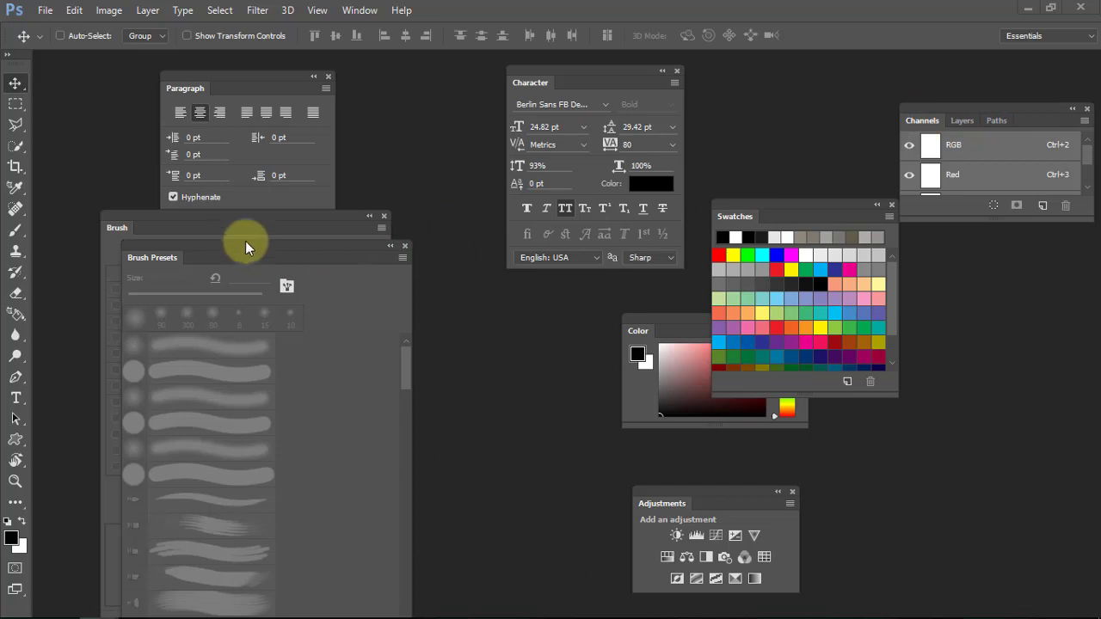
Group Swatches, Brush and Brush Presets with the Color panel.
{"action": "left_click", "coordinate": [676, 316]}
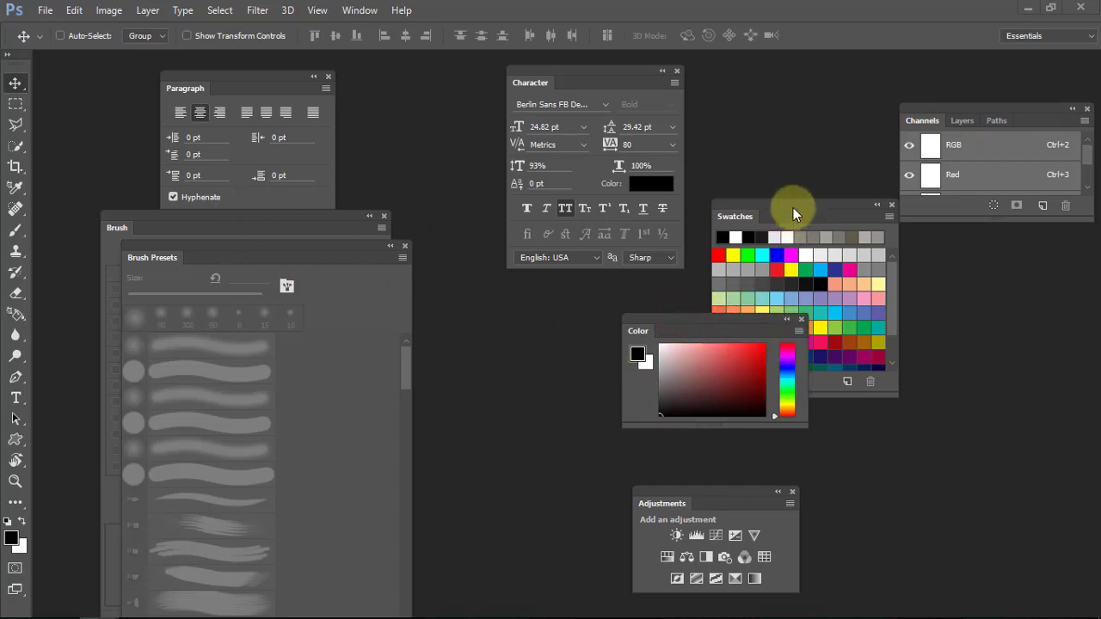
{"action": "left_click_drag", "start_coordinate": [792, 207], "coordinate": [757, 331]}
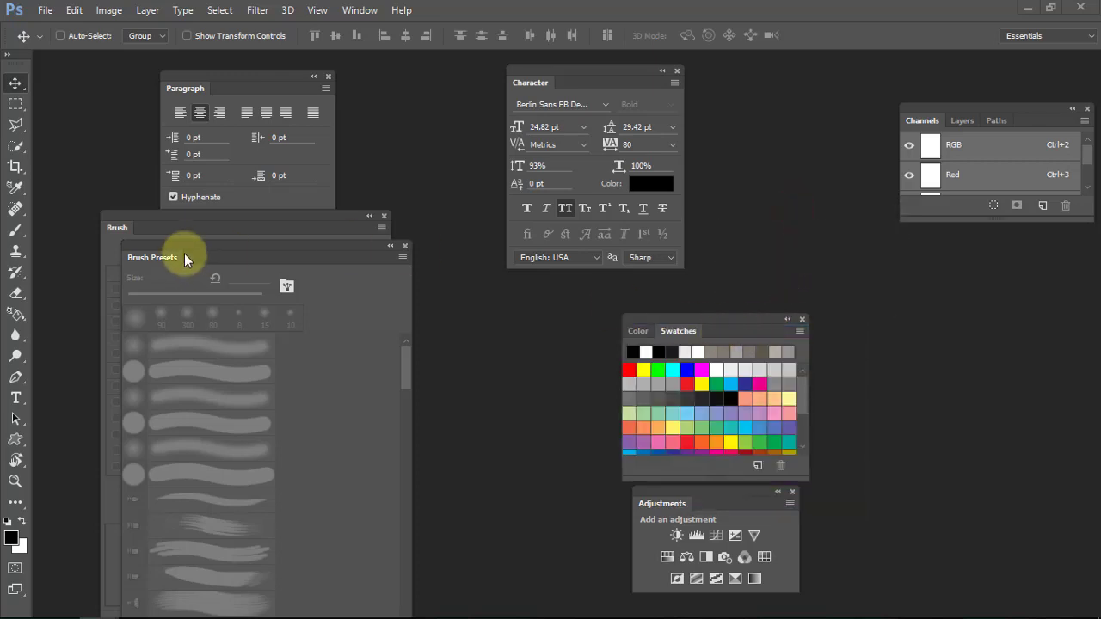
{"action": "left_click_drag", "start_coordinate": [202, 219], "coordinate": [367, 350]}
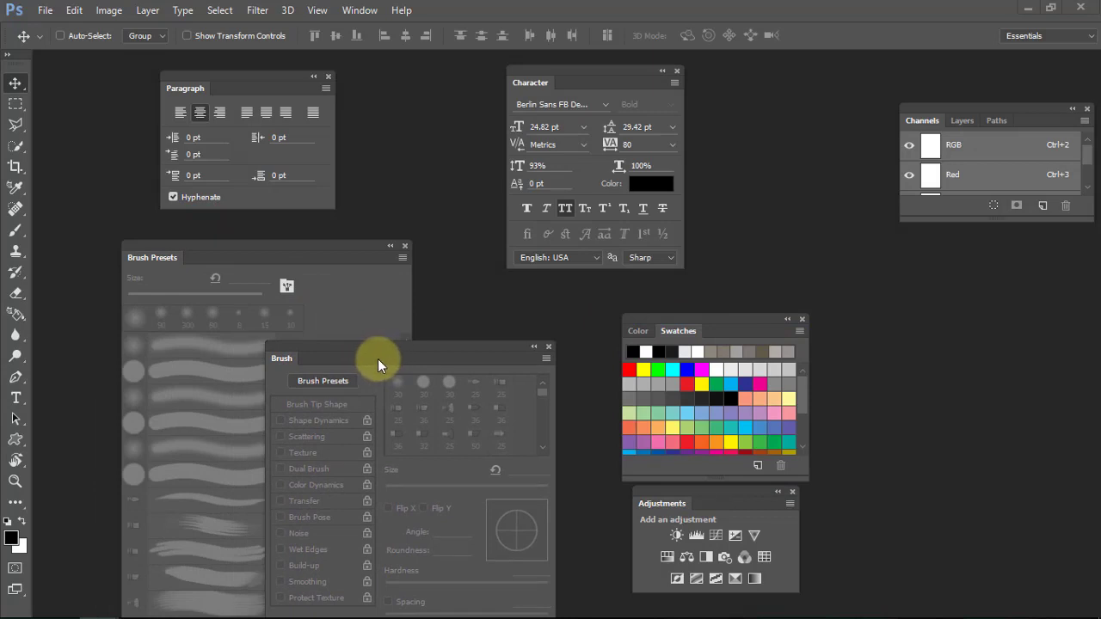
{"action": "double_click", "coordinate": [367, 358]}
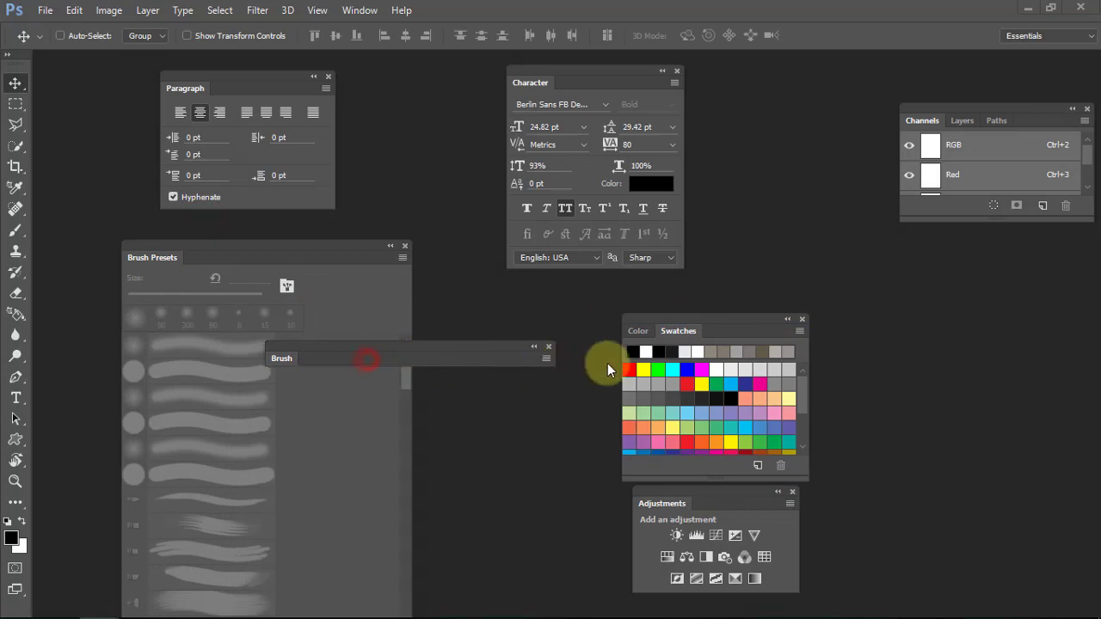
{"action": "left_click_drag", "start_coordinate": [343, 346], "coordinate": [774, 328]}
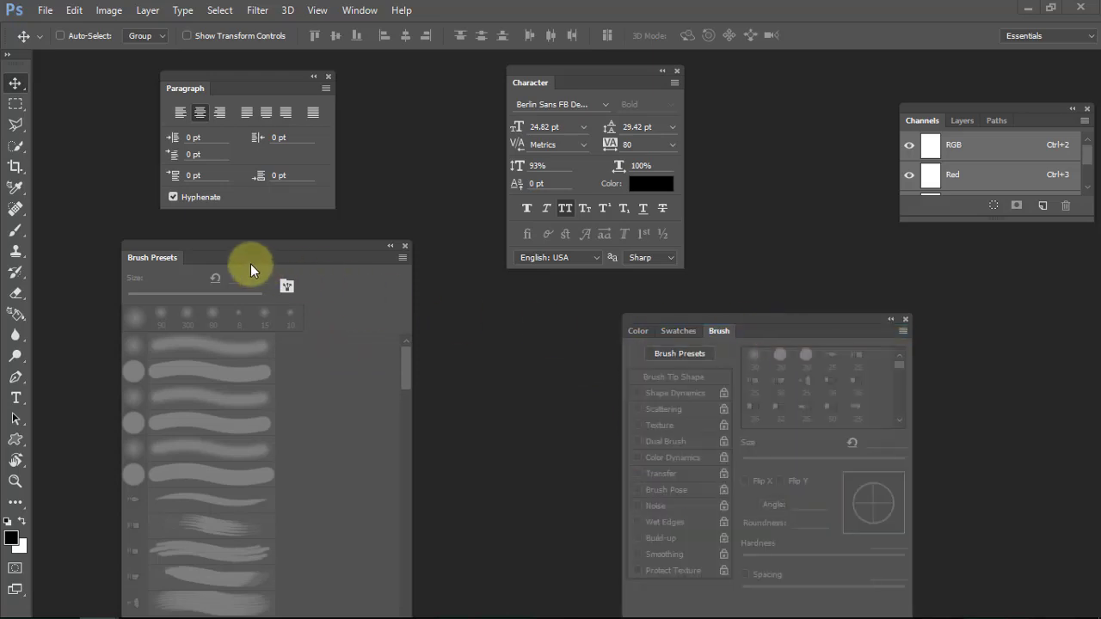
{"action": "left_click_drag", "start_coordinate": [242, 245], "coordinate": [839, 337]}
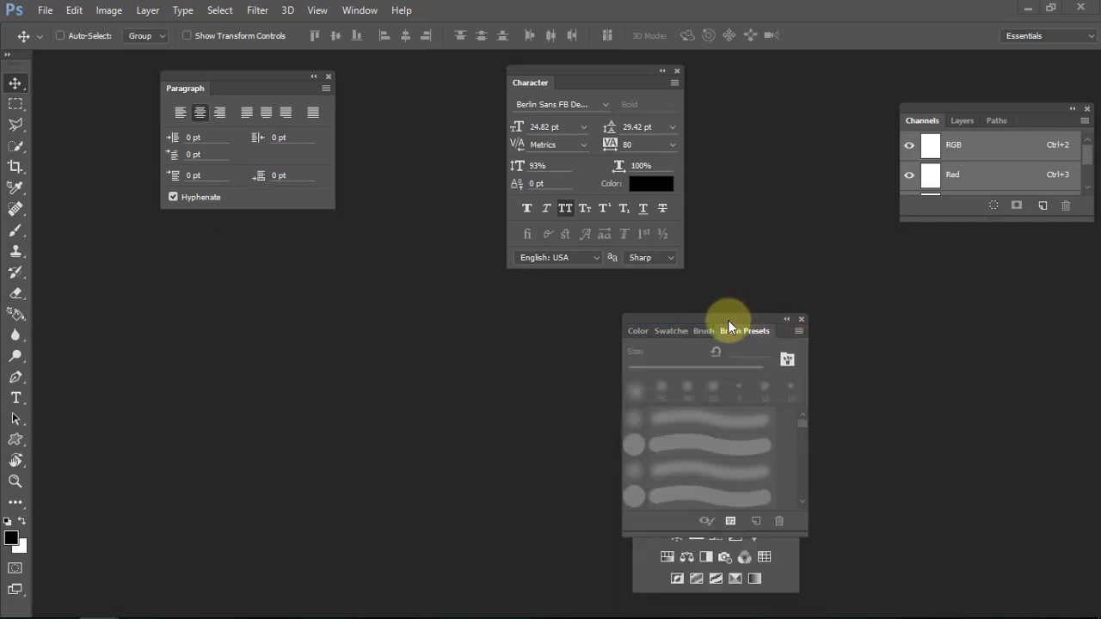
{"action": "left_click_drag", "start_coordinate": [727, 327], "coordinate": [796, 193]}
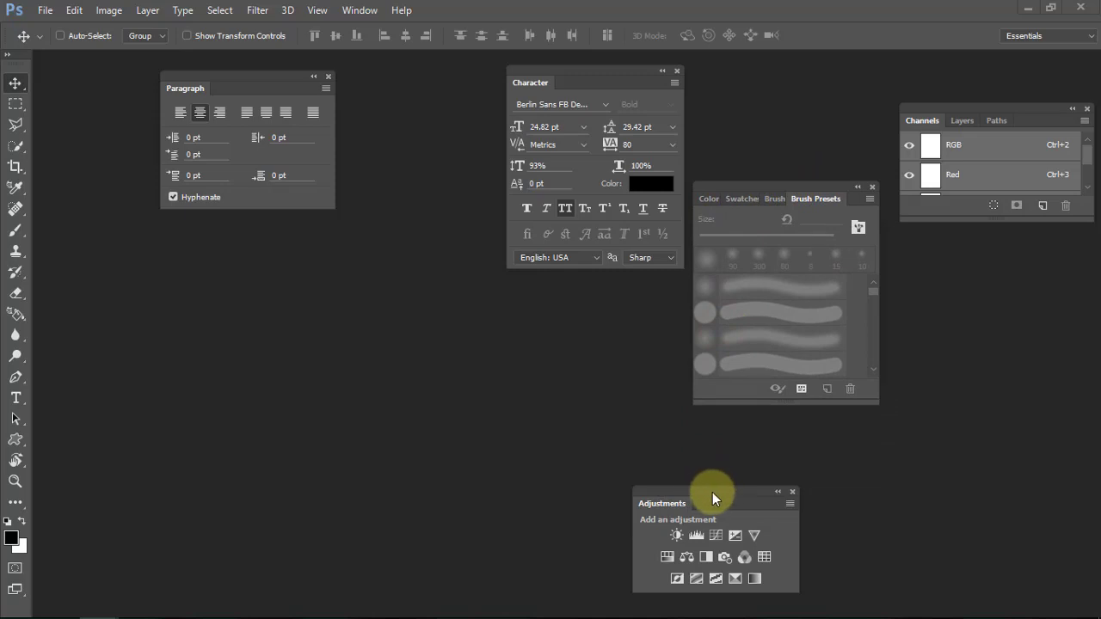
Add Adjustments to the Channels, Layers, Paths group and move it lower.
{"action": "left_click_drag", "start_coordinate": [706, 488], "coordinate": [602, 392]}
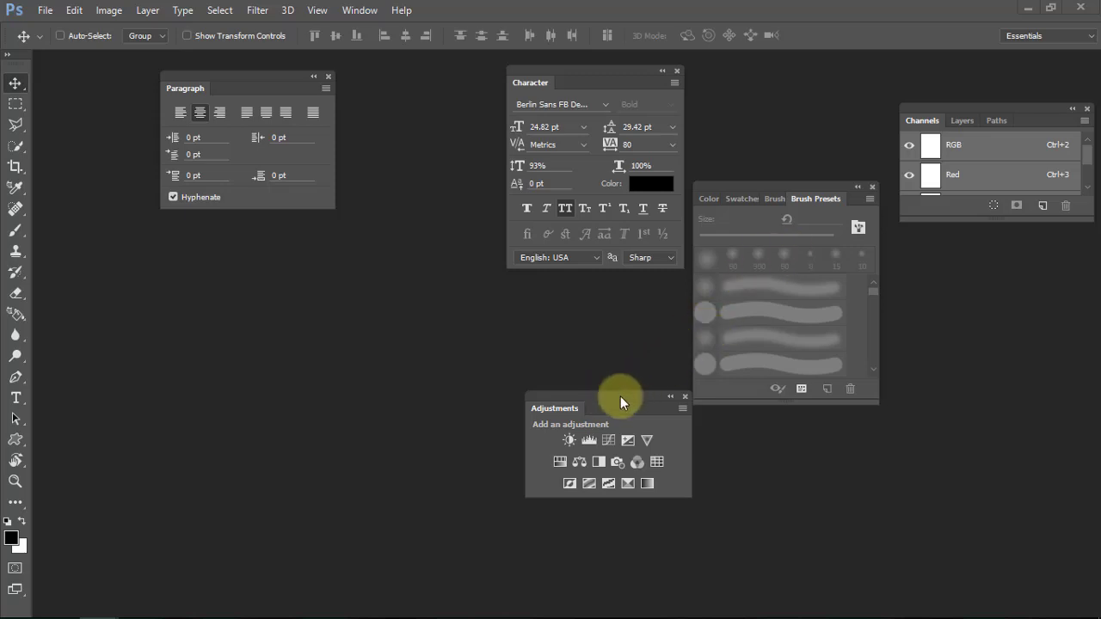
{"action": "left_click_drag", "start_coordinate": [598, 399], "coordinate": [1057, 118]}
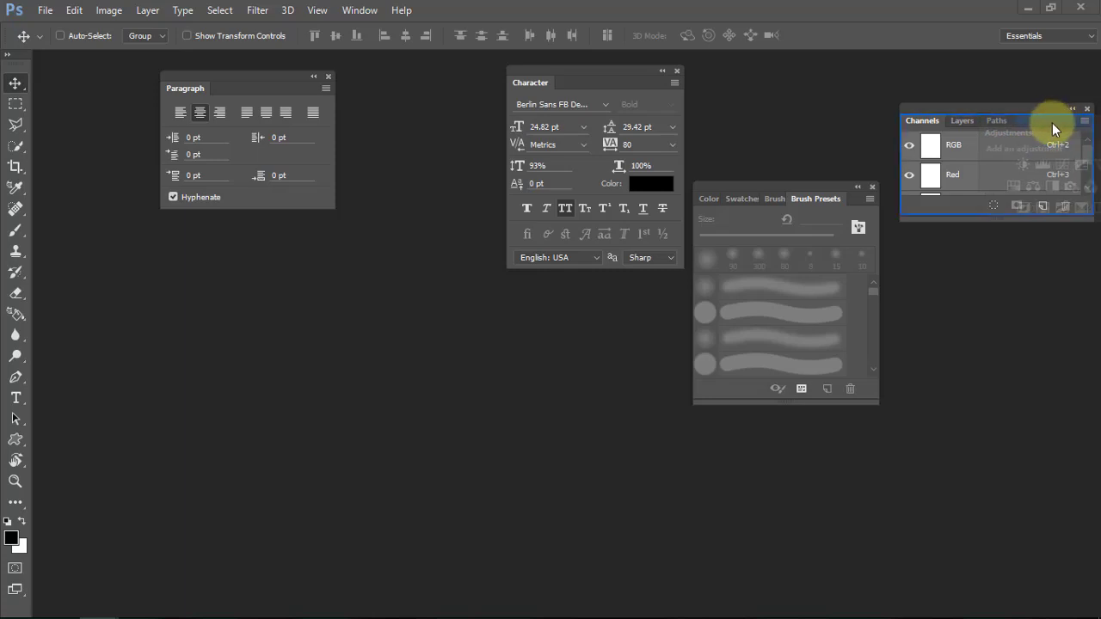
{"action": "left_click_drag", "start_coordinate": [1056, 117], "coordinate": [1050, 123]}
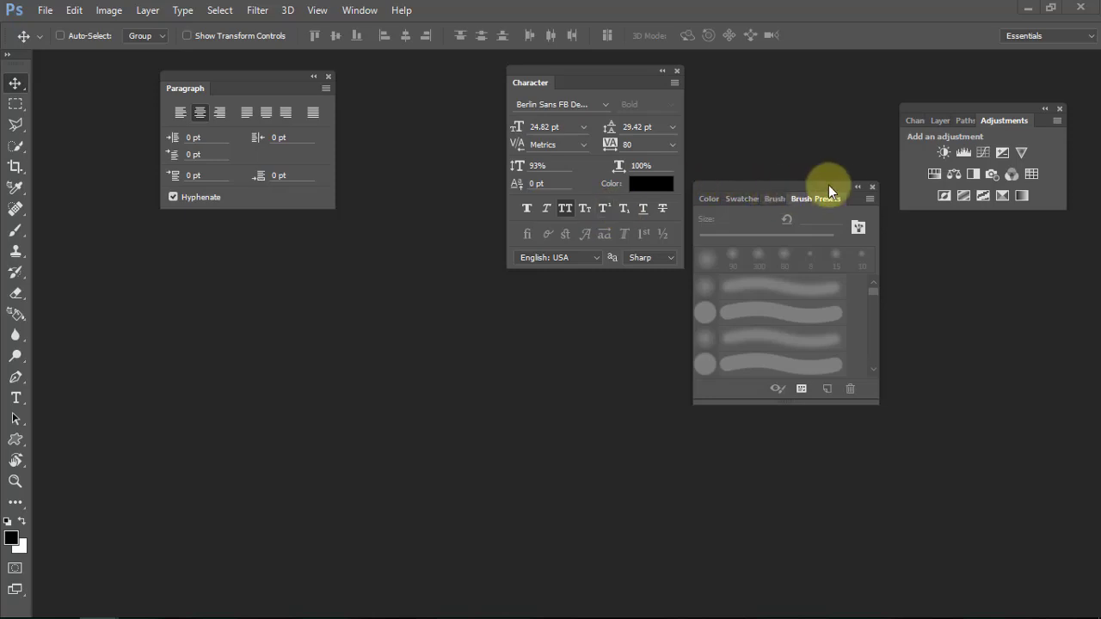
{"action": "left_click_drag", "start_coordinate": [1011, 107], "coordinate": [458, 393]}
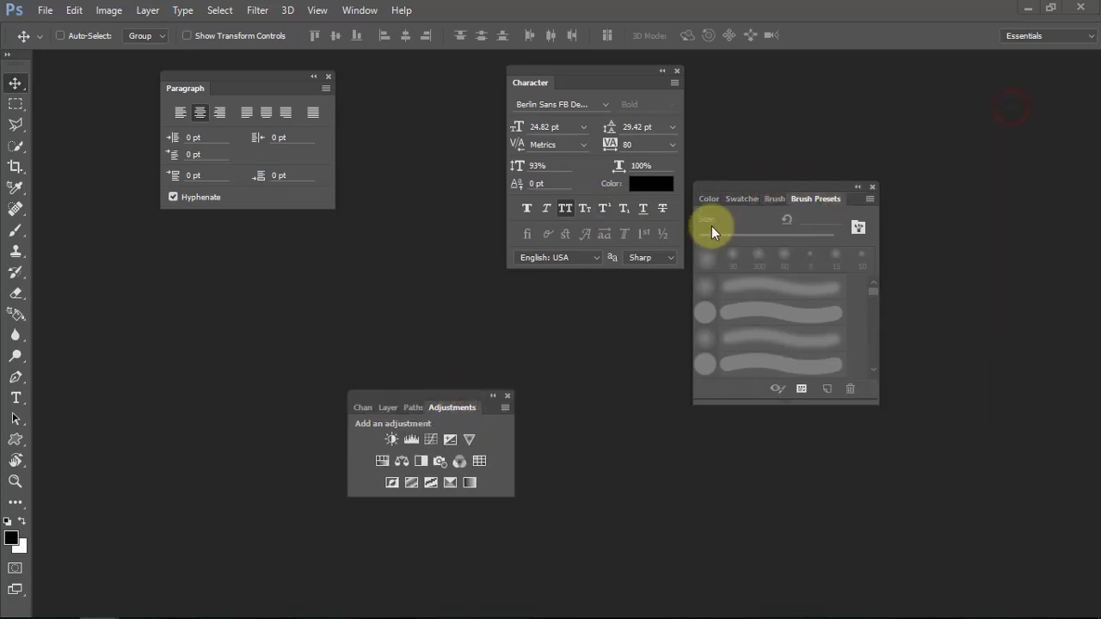
Place the brush group top right and stack the Adjustments group beneath it.
{"action": "left_click_drag", "start_coordinate": [742, 188], "coordinate": [899, 81]}
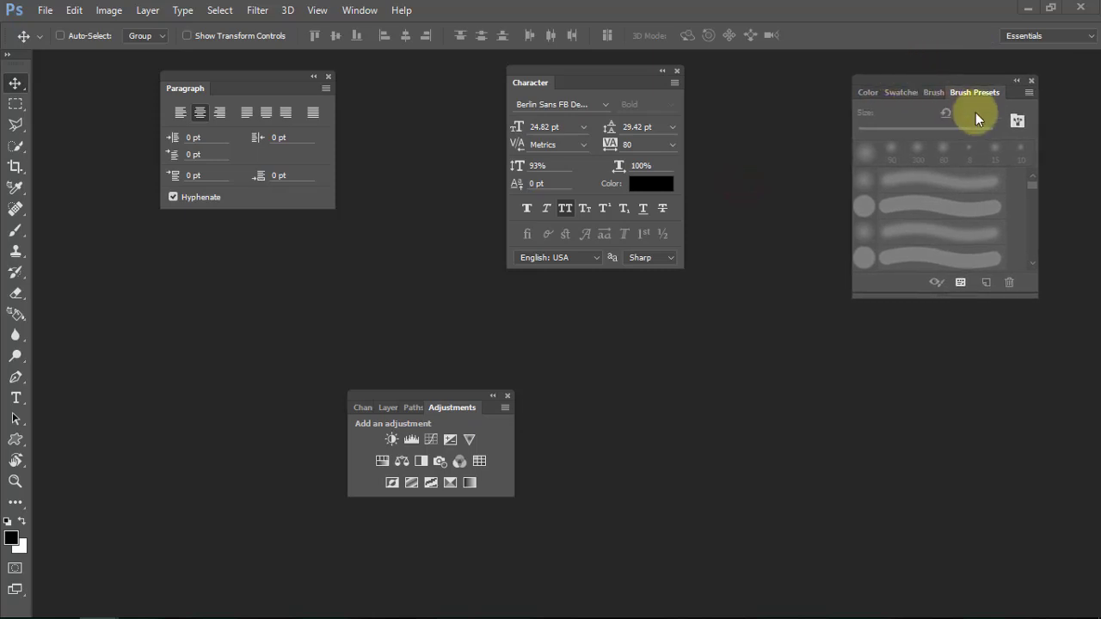
{"action": "left_click", "coordinate": [1017, 81]}
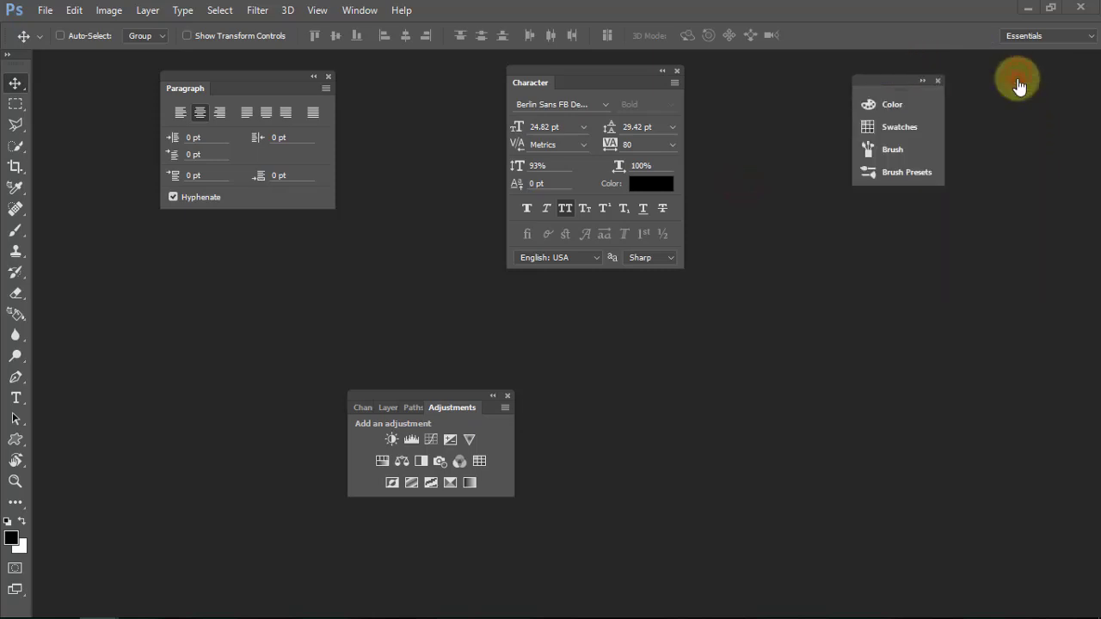
{"action": "left_click", "coordinate": [922, 80]}
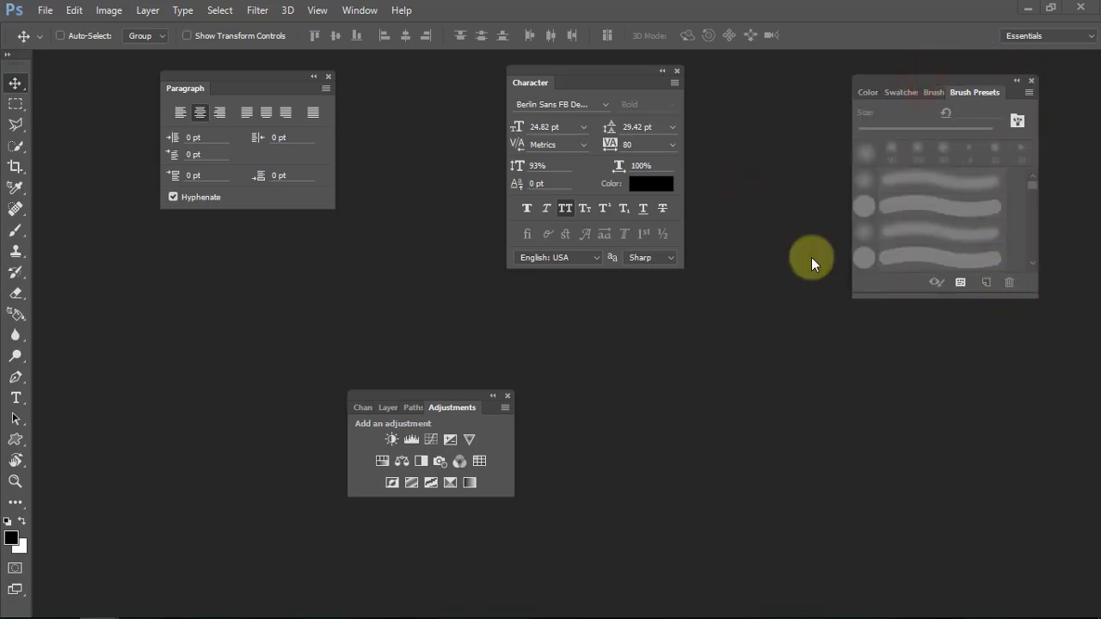
{"action": "left_click_drag", "start_coordinate": [399, 397], "coordinate": [907, 291]}
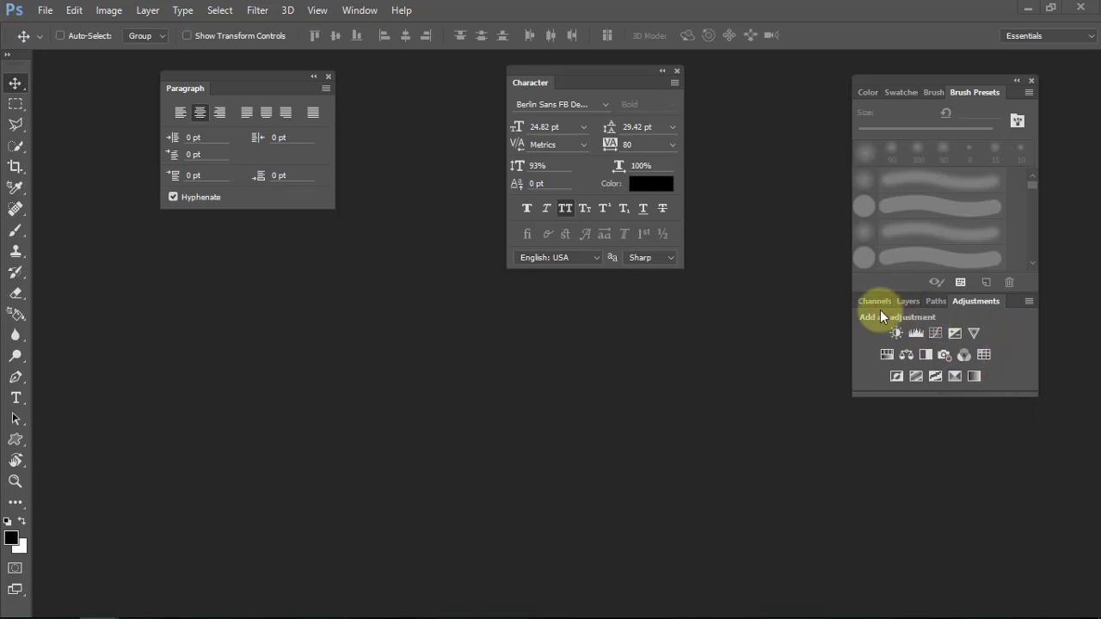
{"action": "left_click_drag", "start_coordinate": [905, 80], "coordinate": [929, 90]}
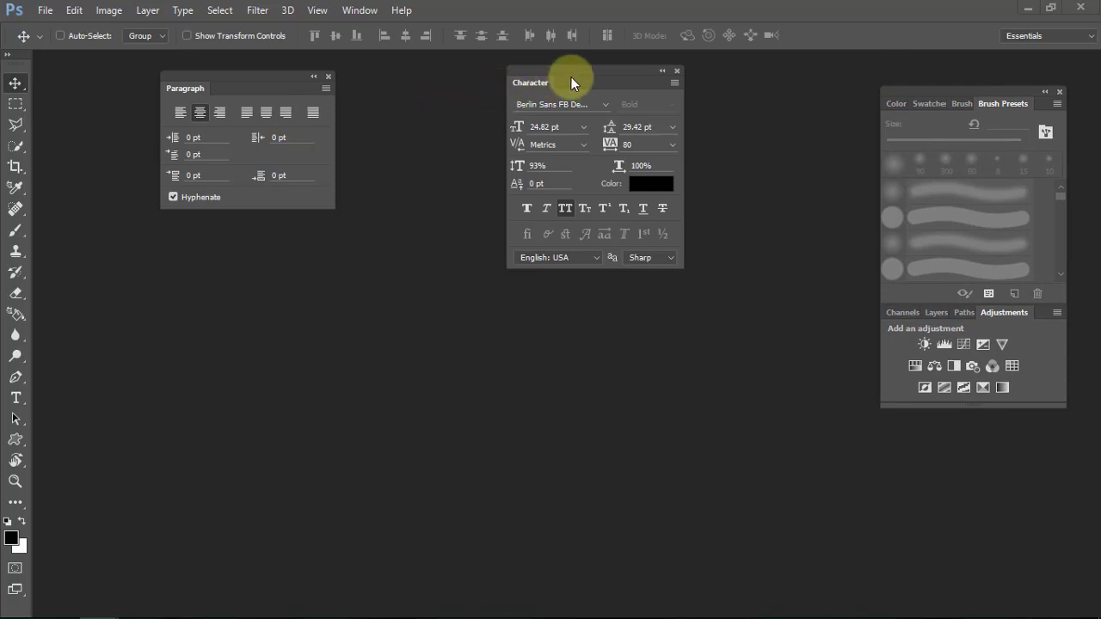
Group Character with Paragraph, stack it below, and dock the column at the right edge.
{"action": "left_click_drag", "start_coordinate": [577, 69], "coordinate": [302, 93]}
{"action": "left_click", "coordinate": [187, 90]}
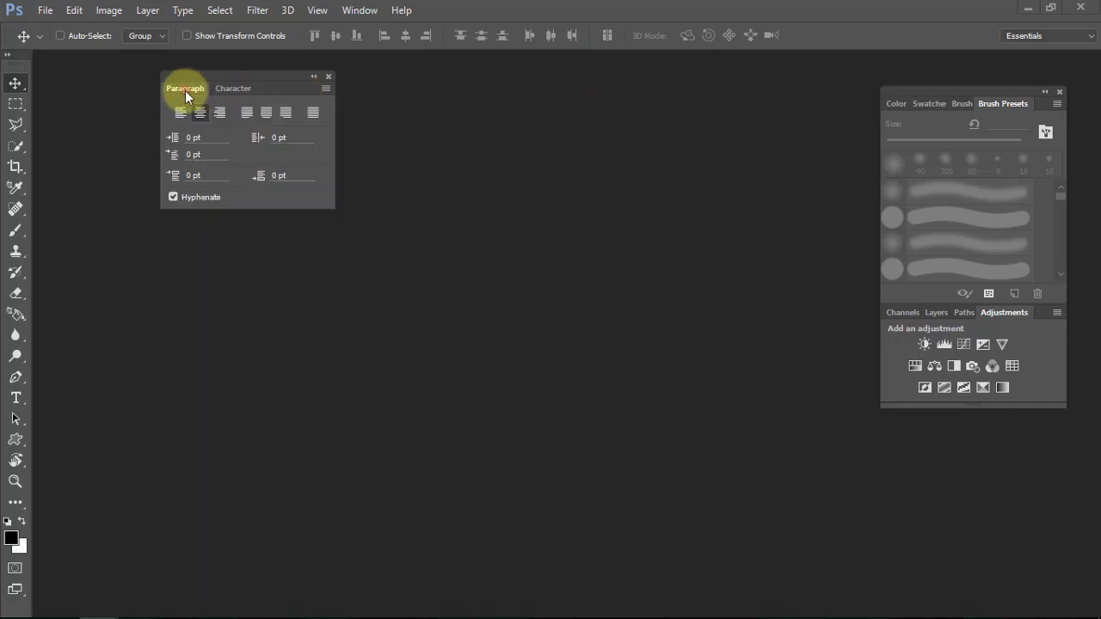
{"action": "left_click", "coordinate": [225, 87]}
{"action": "left_click_drag", "start_coordinate": [590, 223], "coordinate": [990, 406]}
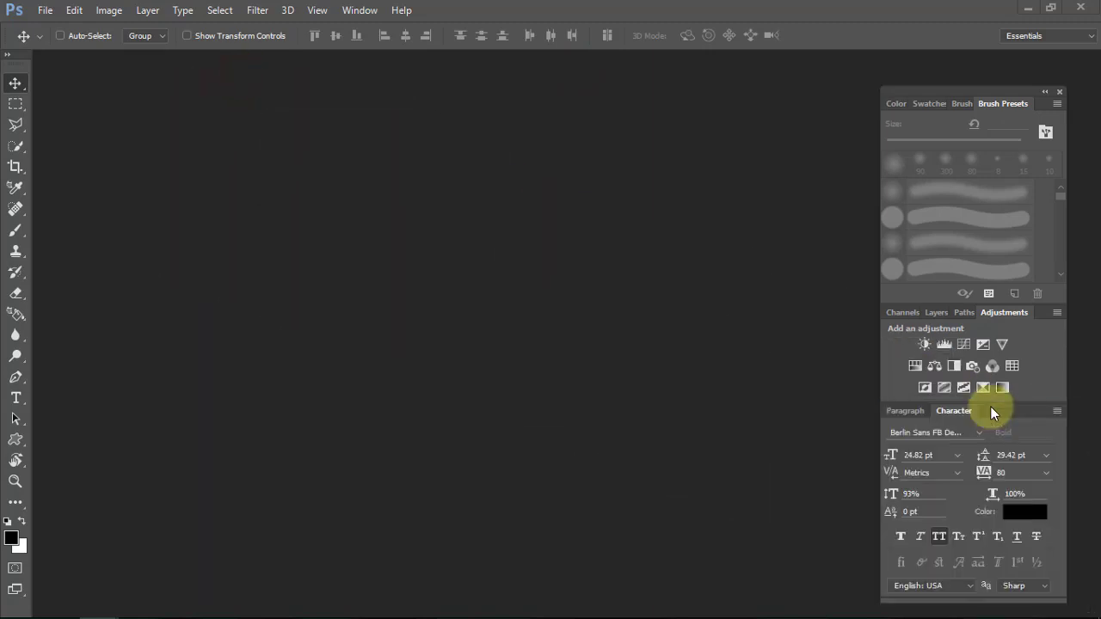
{"action": "mouse_move", "coordinate": [1032, 91]}
{"action": "left_mouse_down"}
{"action": "mouse_move", "coordinate": [1085, 59]}
{"action": "mouse_move", "coordinate": [1052, 83]}
{"action": "mouse_move", "coordinate": [1081, 49]}
{"action": "mouse_move", "coordinate": [1040, 97]}
{"action": "mouse_move", "coordinate": [1054, 94]}
{"action": "mouse_move", "coordinate": [1039, 76]}
{"action": "mouse_move", "coordinate": [1044, 62]}
{"action": "mouse_move", "coordinate": [991, 77]}
{"action": "mouse_move", "coordinate": [939, 70]}
{"action": "mouse_move", "coordinate": [1068, 74]}
{"action": "mouse_move", "coordinate": [1093, 60]}
{"action": "left_mouse_up"}
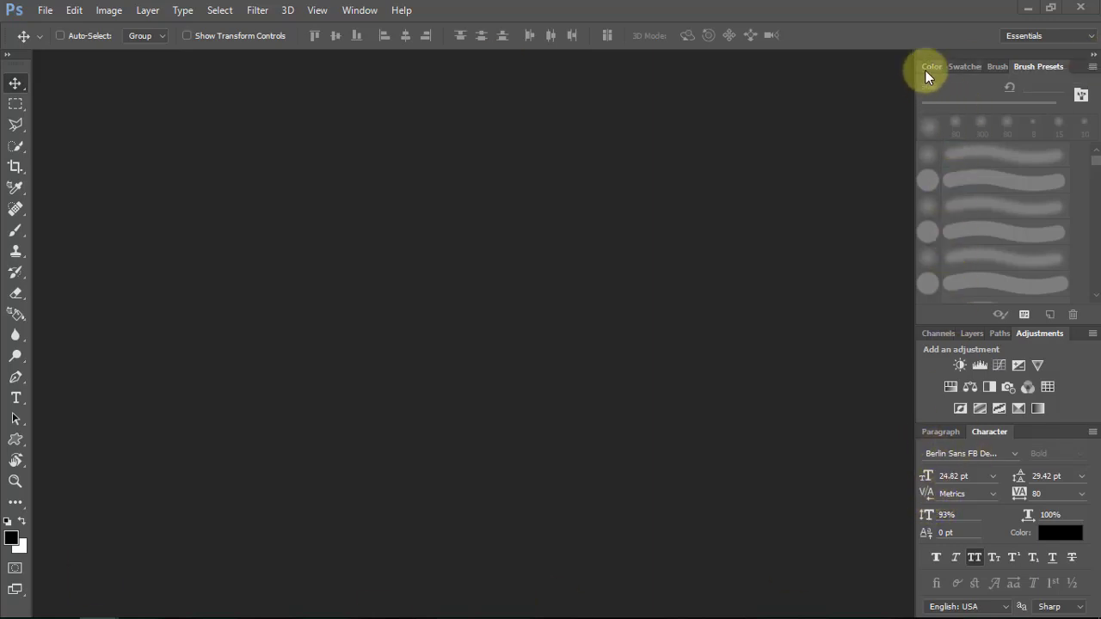
Open and dismiss the Brush Presets panel menu, then view the Color, Channels and Layers tabs.
{"action": "left_click", "coordinate": [1092, 67]}
{"action": "left_click", "coordinate": [610, 177]}
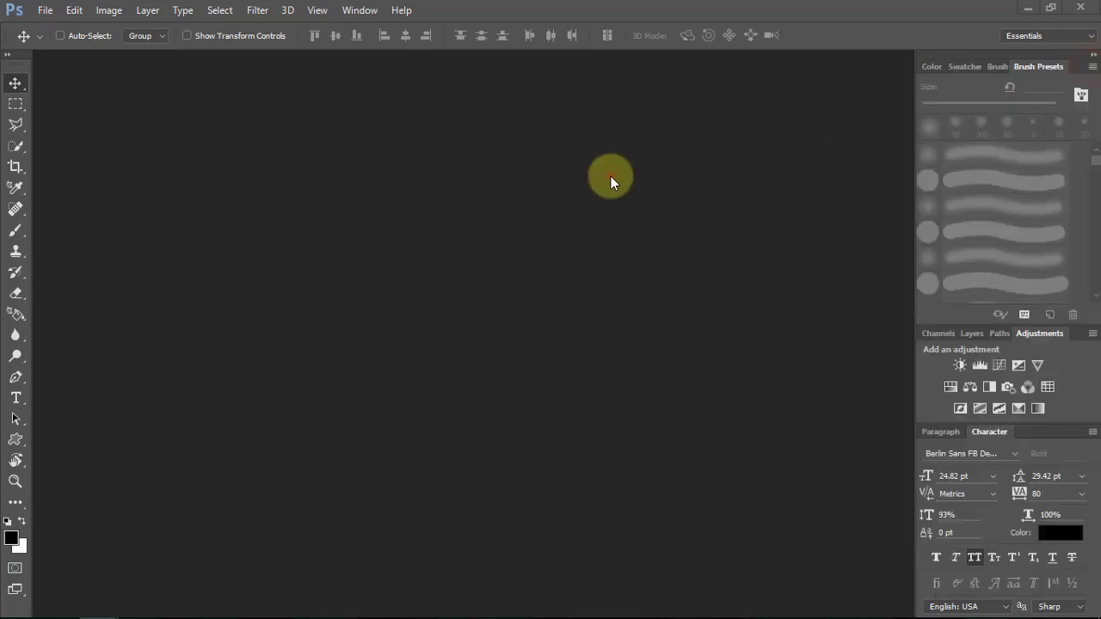
{"action": "left_click", "coordinate": [1092, 69]}
{"action": "left_click", "coordinate": [1092, 69]}
{"action": "left_click", "coordinate": [931, 67]}
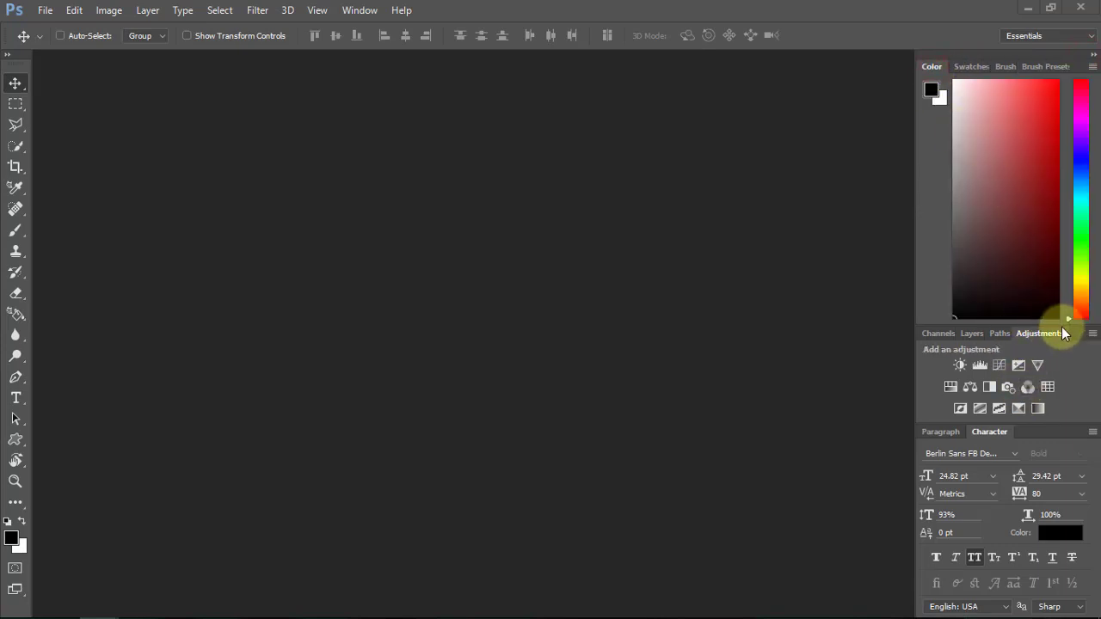
{"action": "left_click", "coordinate": [936, 333]}
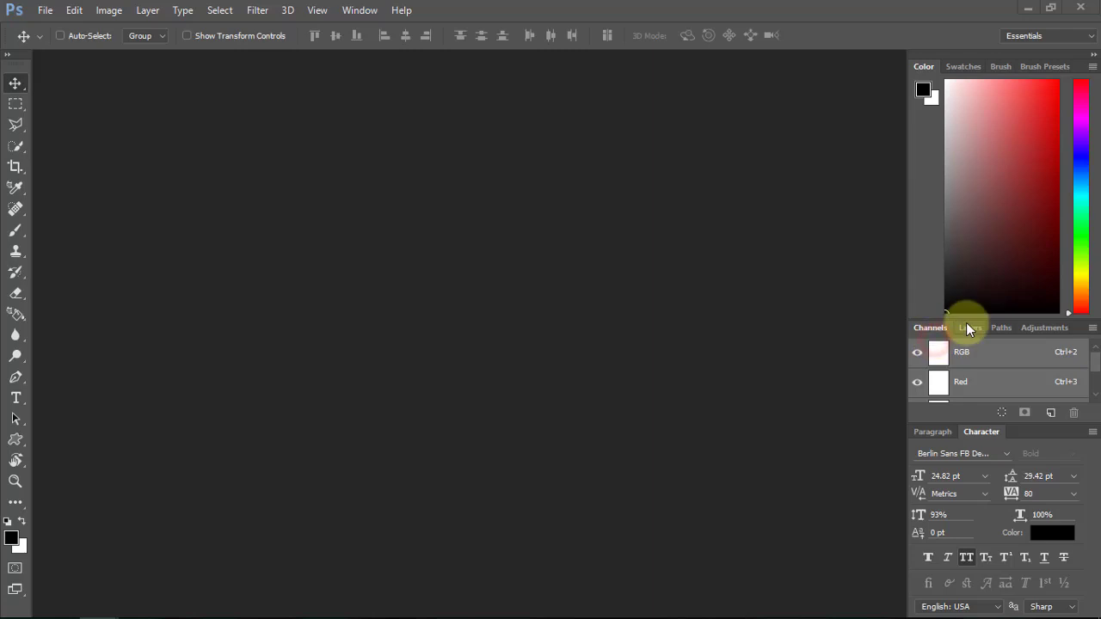
{"action": "left_click", "coordinate": [966, 327]}
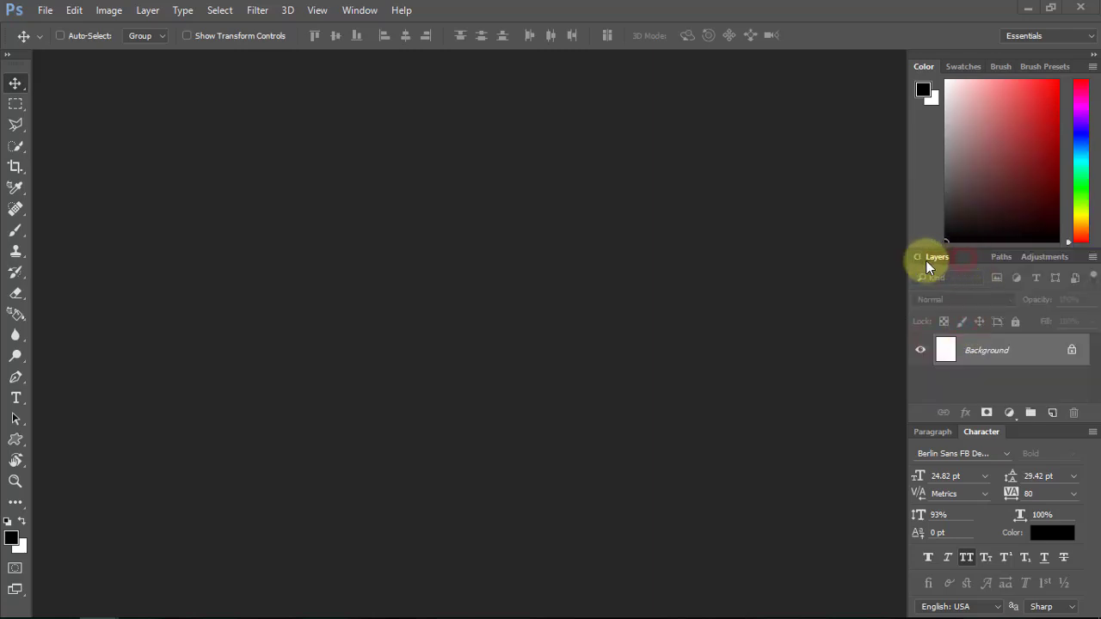
Move Layers to the front of its group and shrink the Color panel above it.
{"action": "mouse_move", "coordinate": [925, 260]}
{"action": "left_mouse_down"}
{"action": "mouse_move", "coordinate": [890, 258]}
{"action": "mouse_move", "coordinate": [922, 259]}
{"action": "left_mouse_up"}
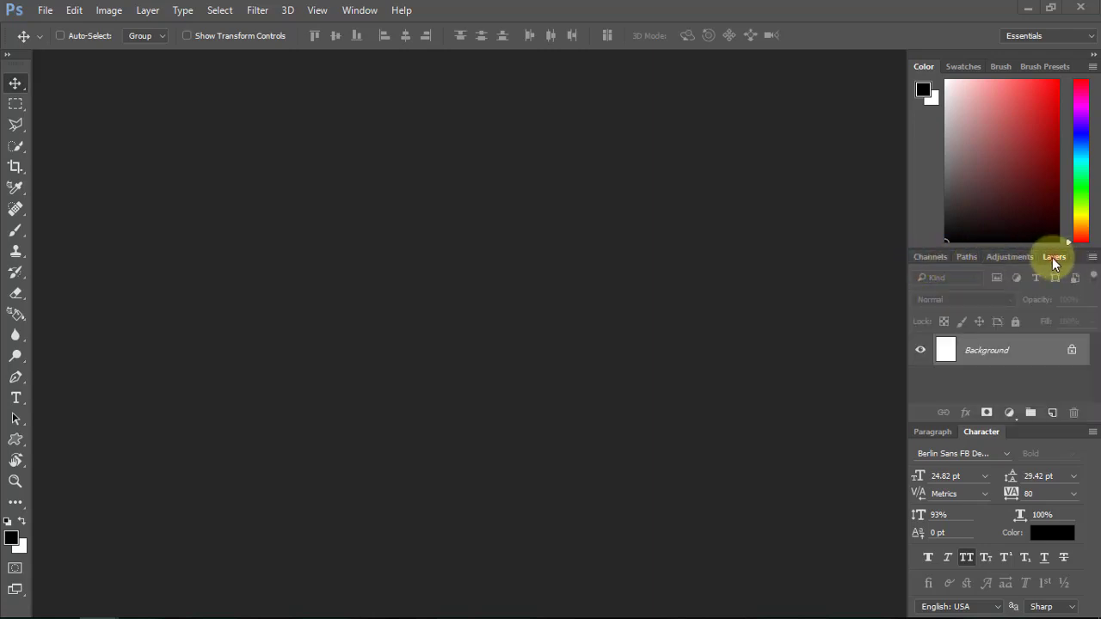
{"action": "left_click_drag", "start_coordinate": [1051, 257], "coordinate": [919, 258]}
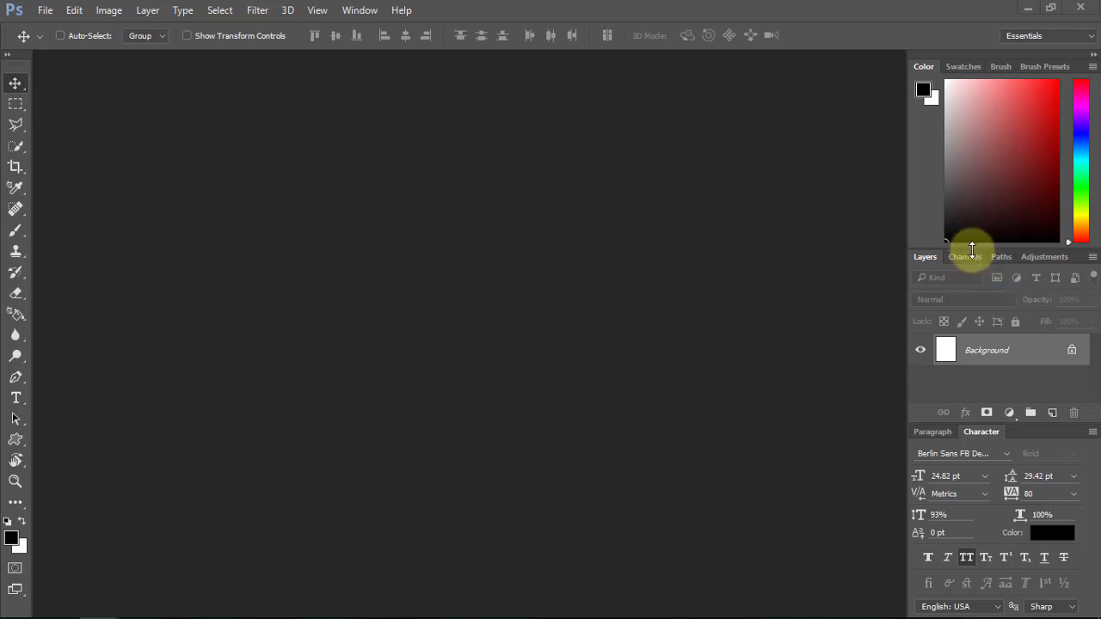
{"action": "left_click_drag", "start_coordinate": [971, 248], "coordinate": [971, 117]}
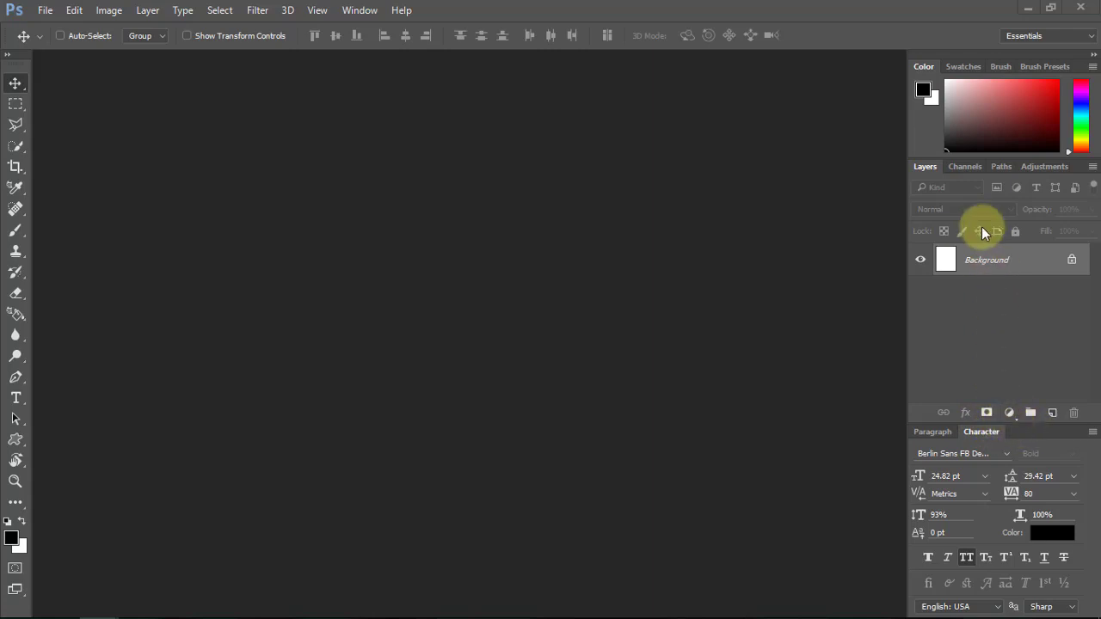
{"action": "left_click", "coordinate": [965, 166]}
{"action": "left_click", "coordinate": [1002, 167]}
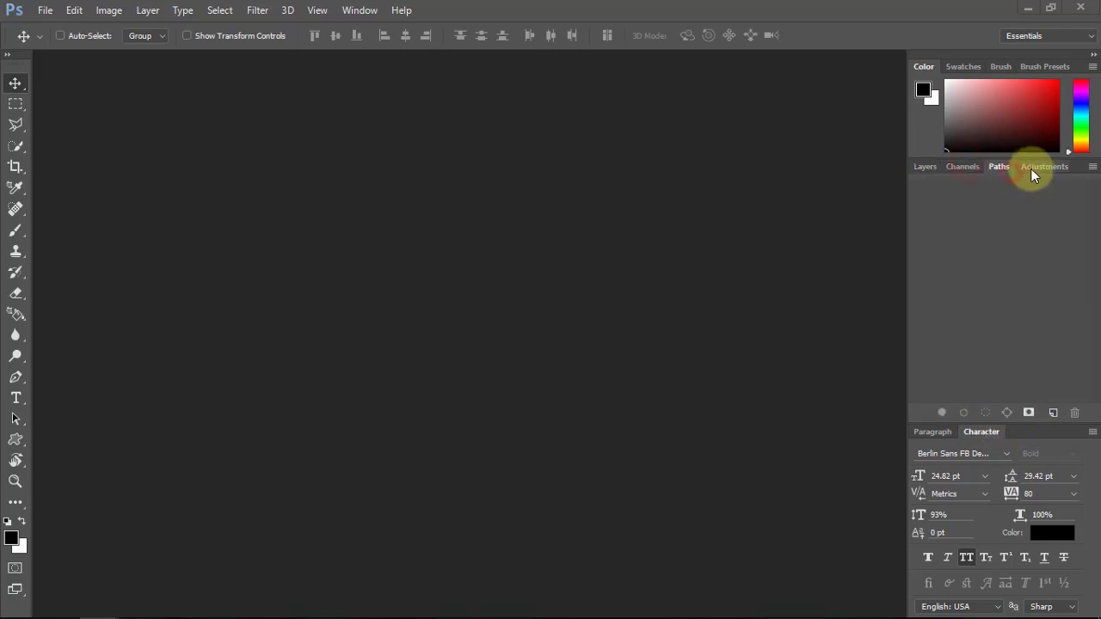
{"action": "left_click", "coordinate": [1036, 167]}
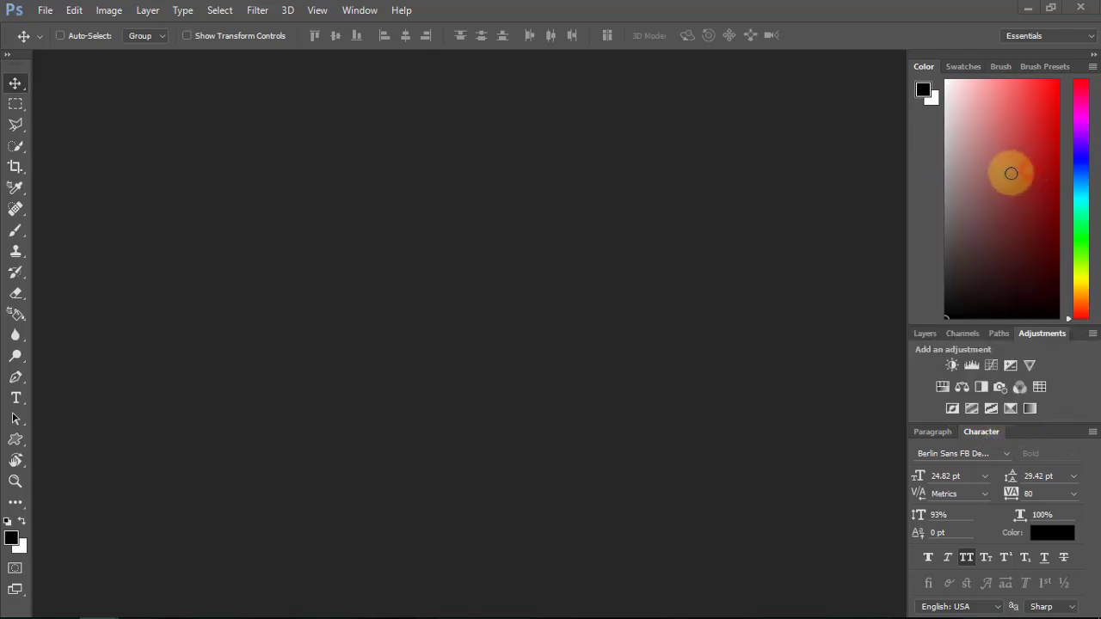
{"action": "left_click", "coordinate": [998, 334]}
{"action": "left_click", "coordinate": [961, 168]}
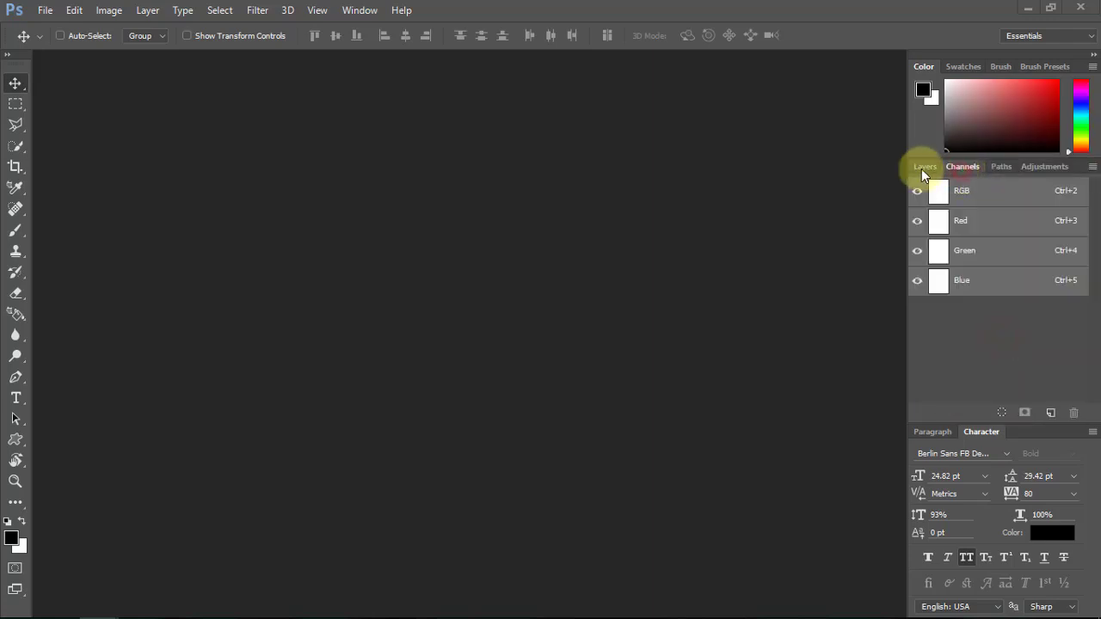
{"action": "left_click", "coordinate": [920, 168]}
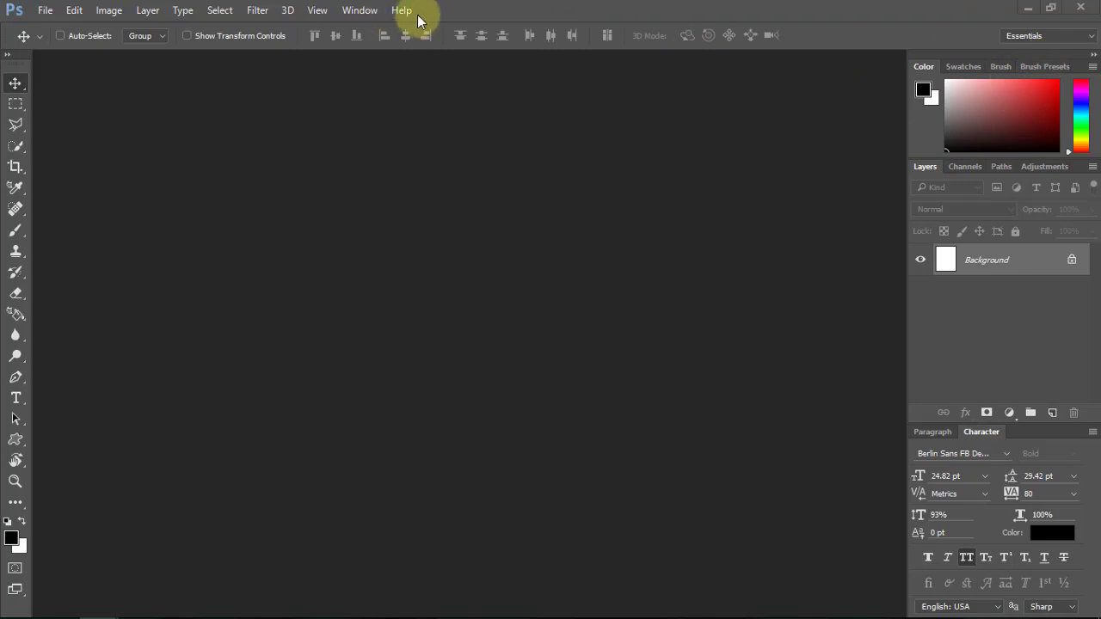
Save the panel layout as a new workspace named MyNewWorkSpace.
{"action": "left_click", "coordinate": [368, 11]}
{"action": "mouse_move", "coordinate": [375, 44]}
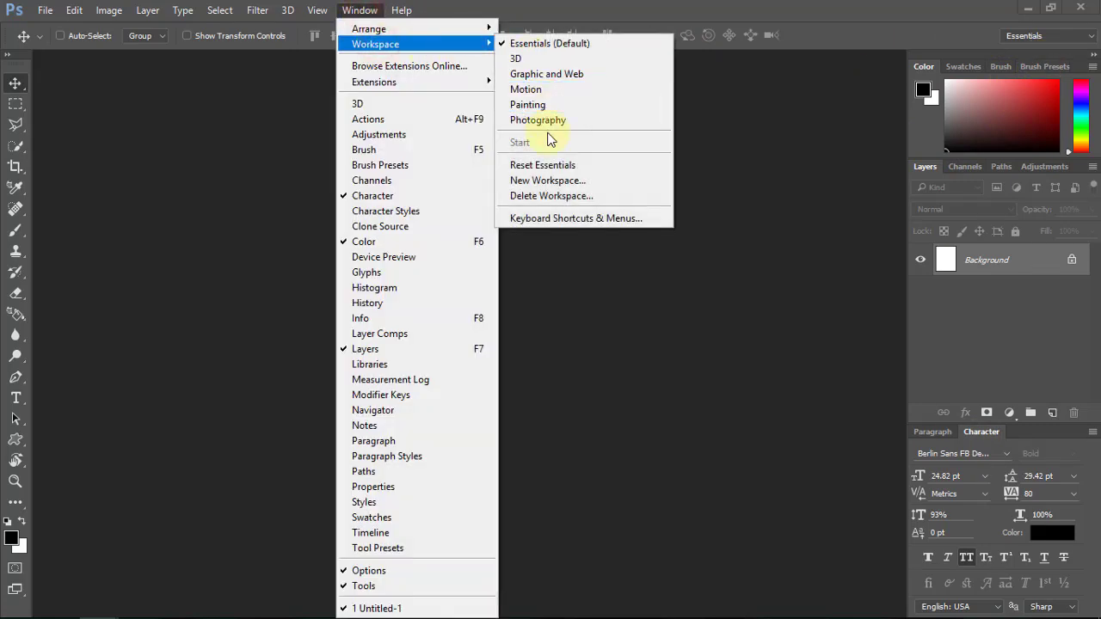
{"action": "left_click", "coordinate": [551, 180]}
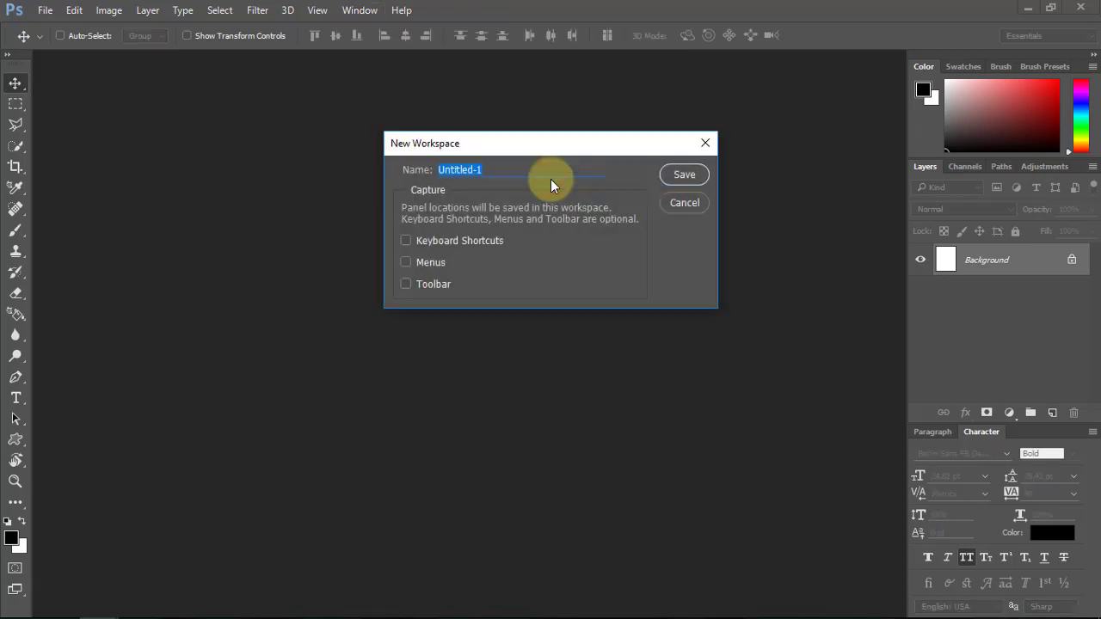
{"action": "type", "text": "My"}
{"action": "type", "text": "New"}
{"action": "type", "text": "Work"}
{"action": "type", "text": "S"}
{"action": "type", "text": "pae"}
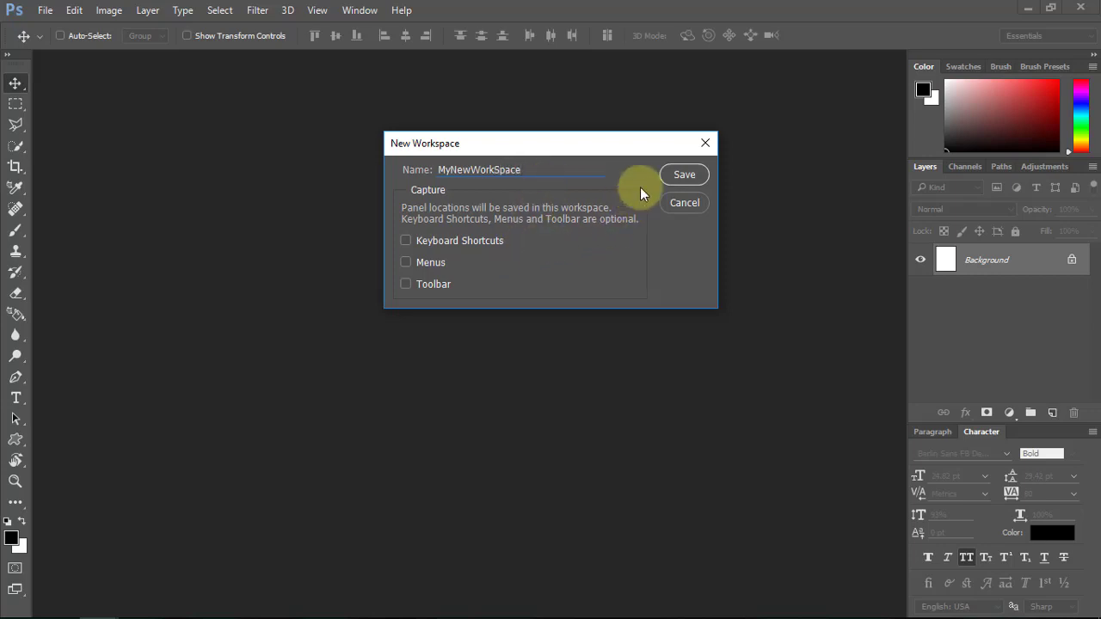
{"action": "left_click", "coordinate": [676, 177]}
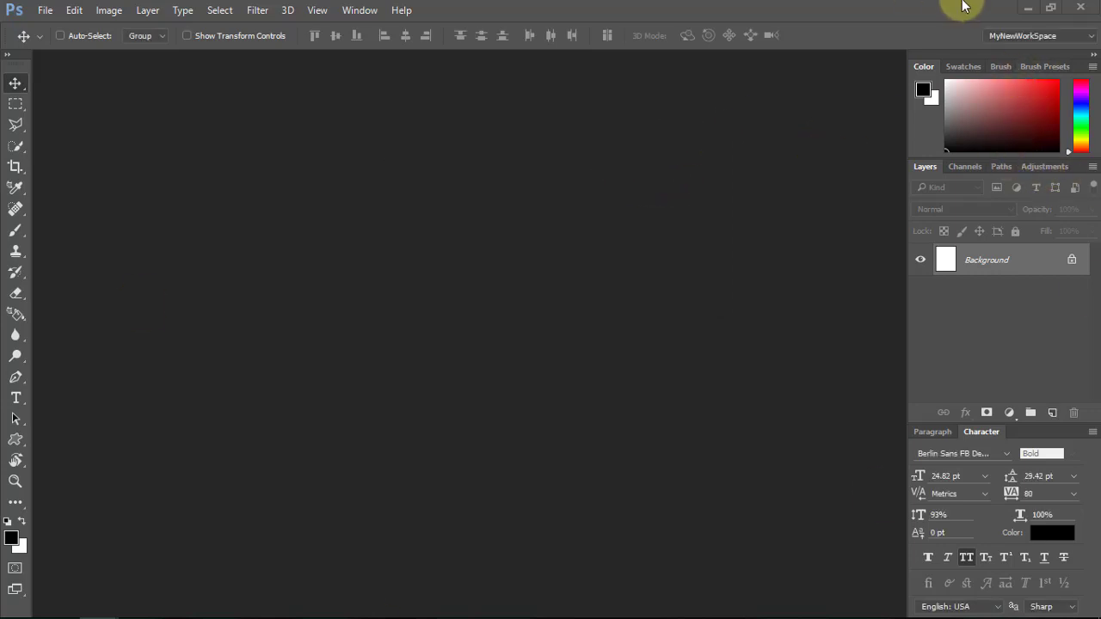
{"action": "left_click", "coordinate": [1028, 35]}
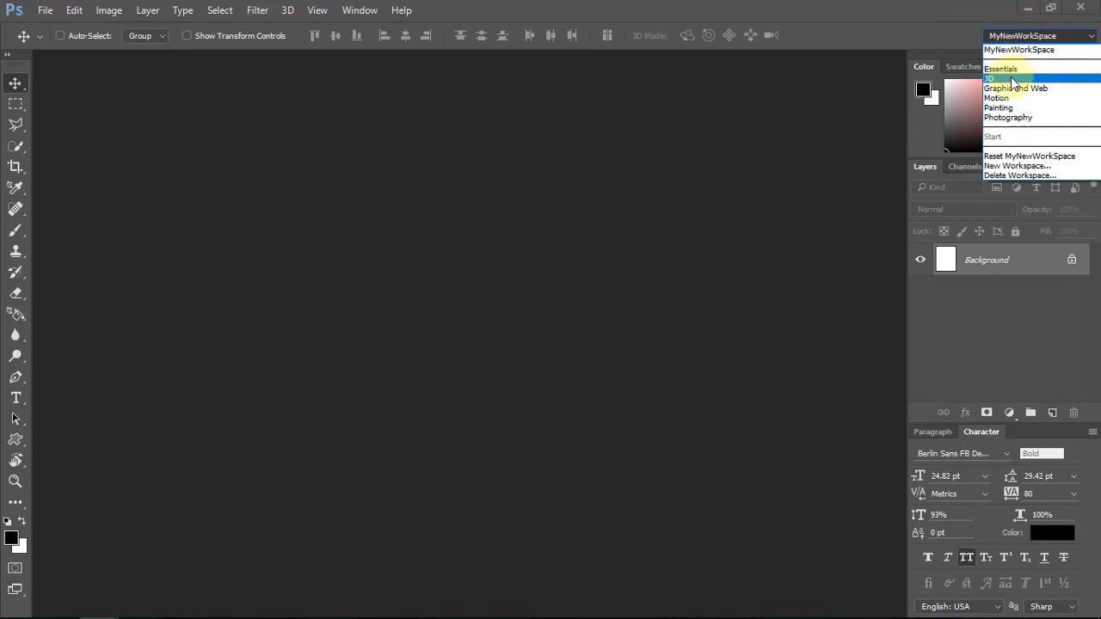
{"action": "left_click", "coordinate": [1010, 68]}
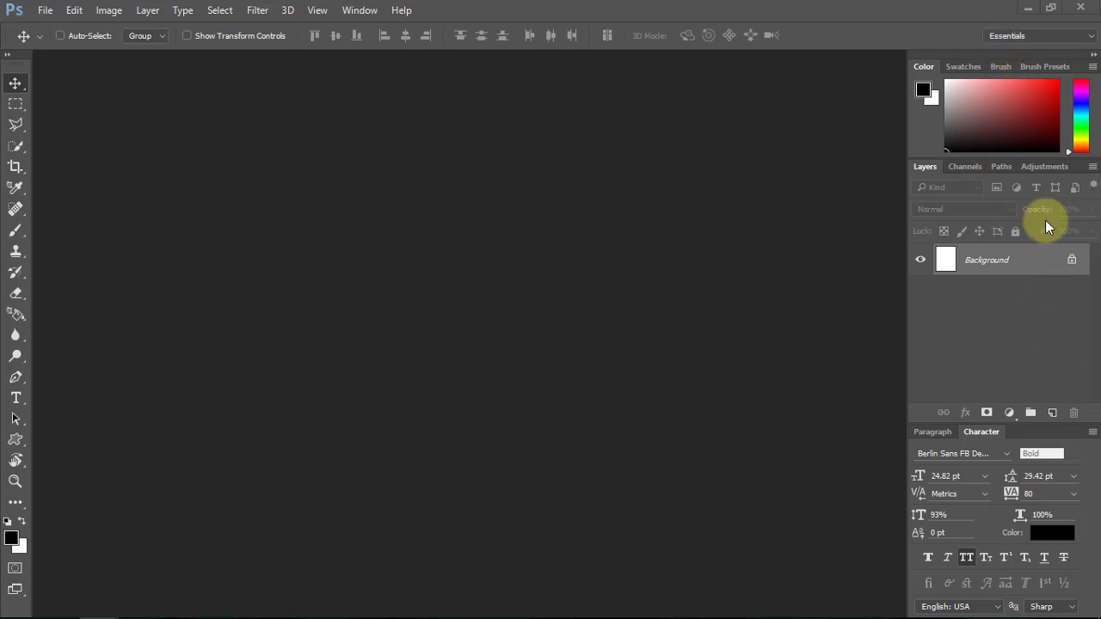
{"action": "left_click", "coordinate": [1019, 41]}
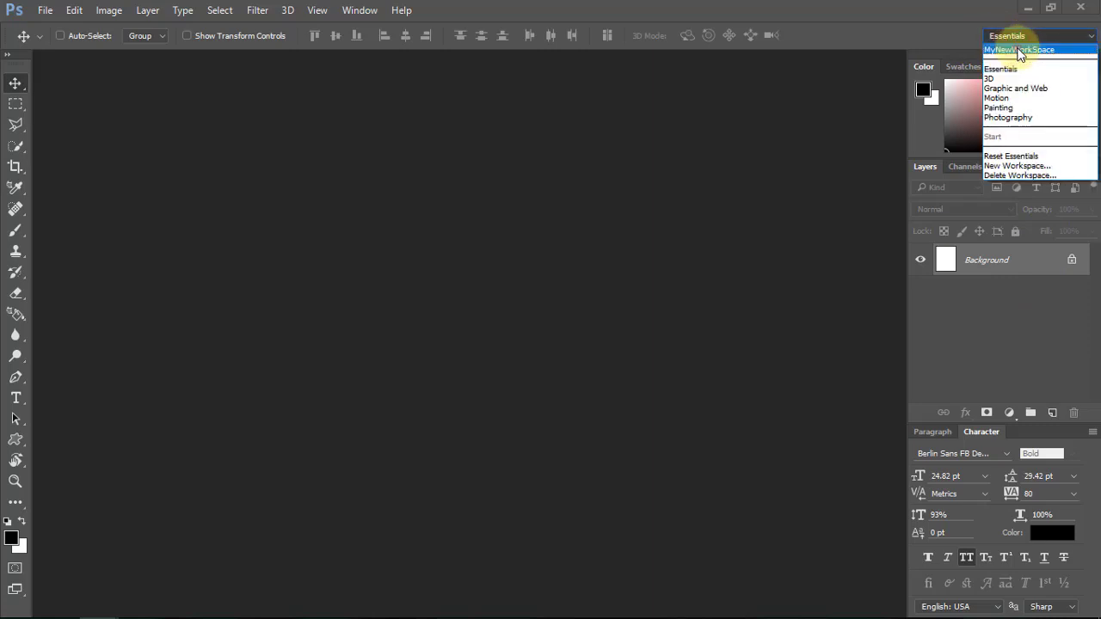
{"action": "left_click", "coordinate": [1018, 50]}
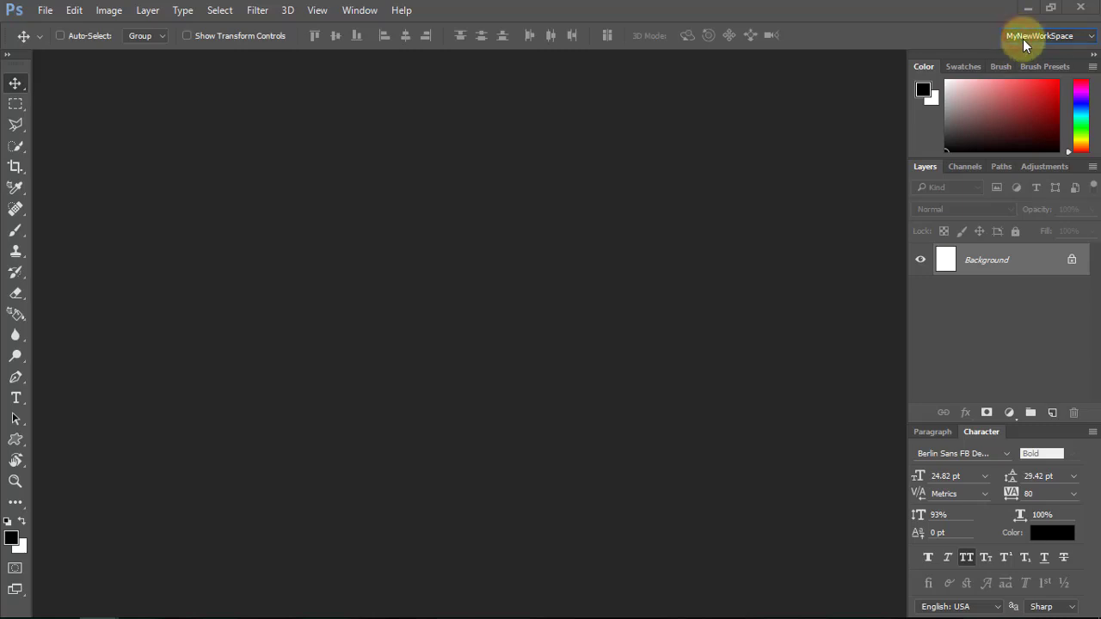
{"action": "left_click", "coordinate": [1022, 39]}
{"action": "left_click", "coordinate": [1028, 74]}
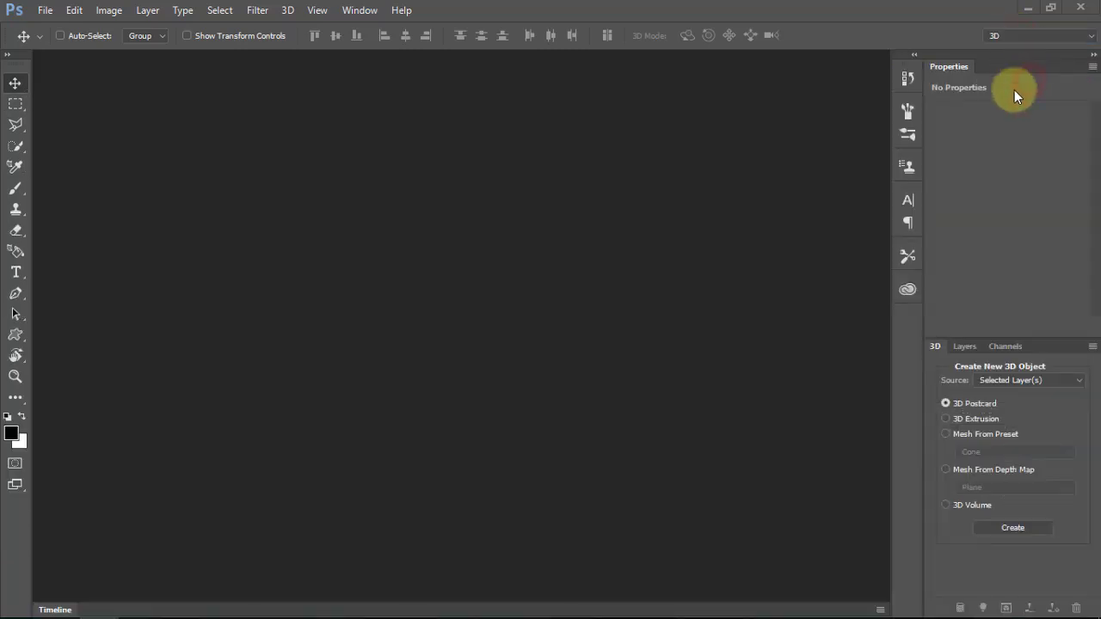
{"action": "left_click", "coordinate": [1035, 33]}
{"action": "left_click", "coordinate": [1027, 100]}
{"action": "left_click", "coordinate": [1019, 37]}
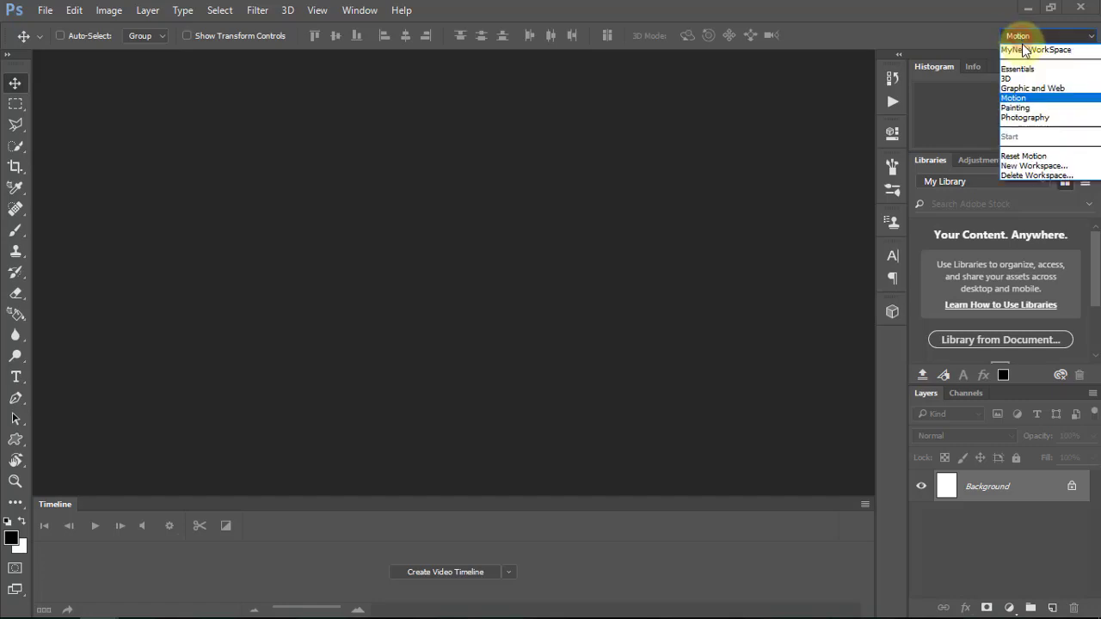
{"action": "left_click", "coordinate": [1024, 52]}
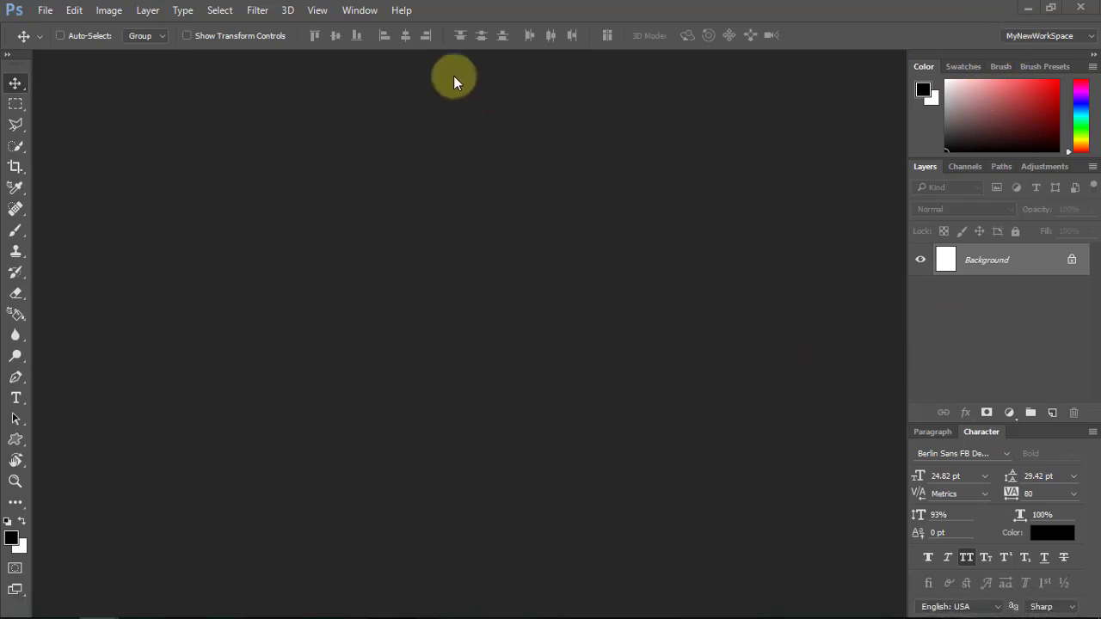
{"action": "left_click", "coordinate": [362, 10]}
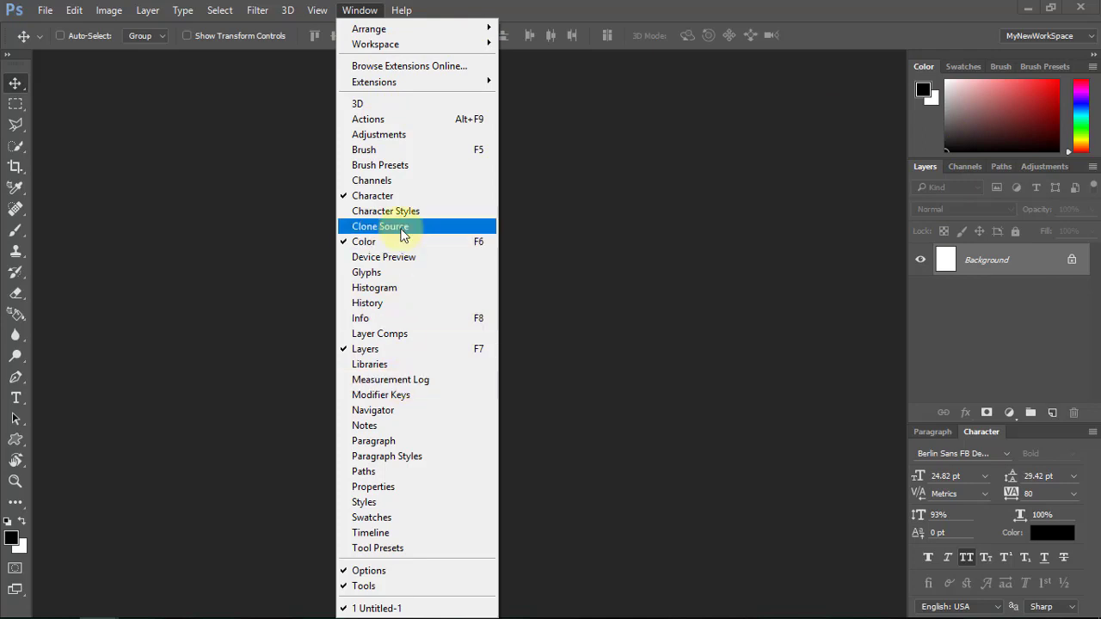
{"action": "left_click", "coordinate": [400, 533]}
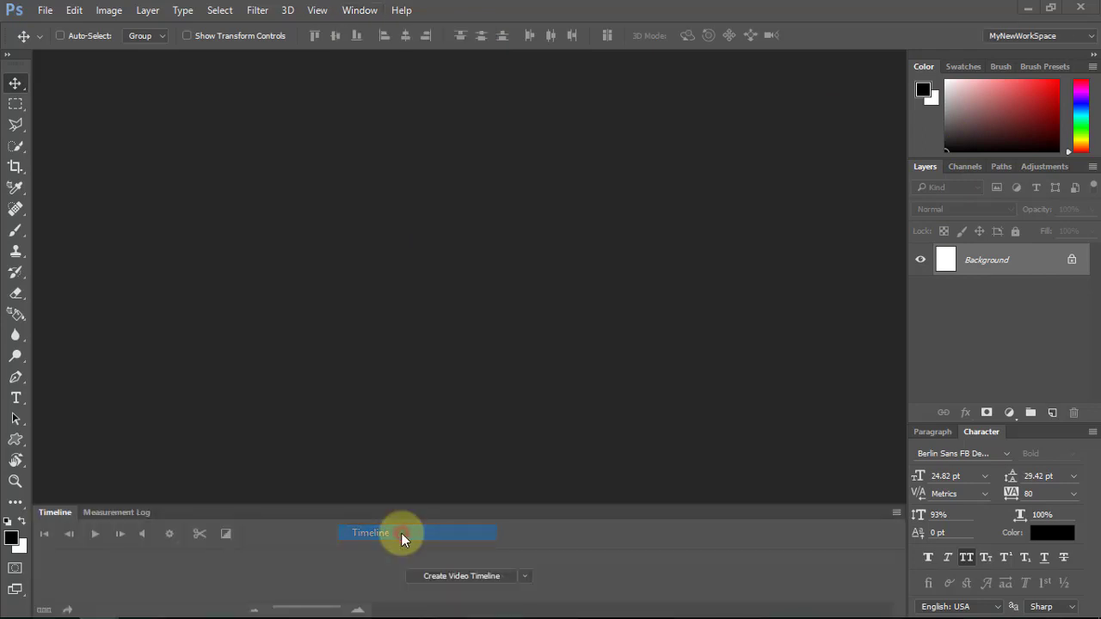
{"action": "left_click", "coordinate": [897, 515]}
{"action": "left_click", "coordinate": [901, 497]}
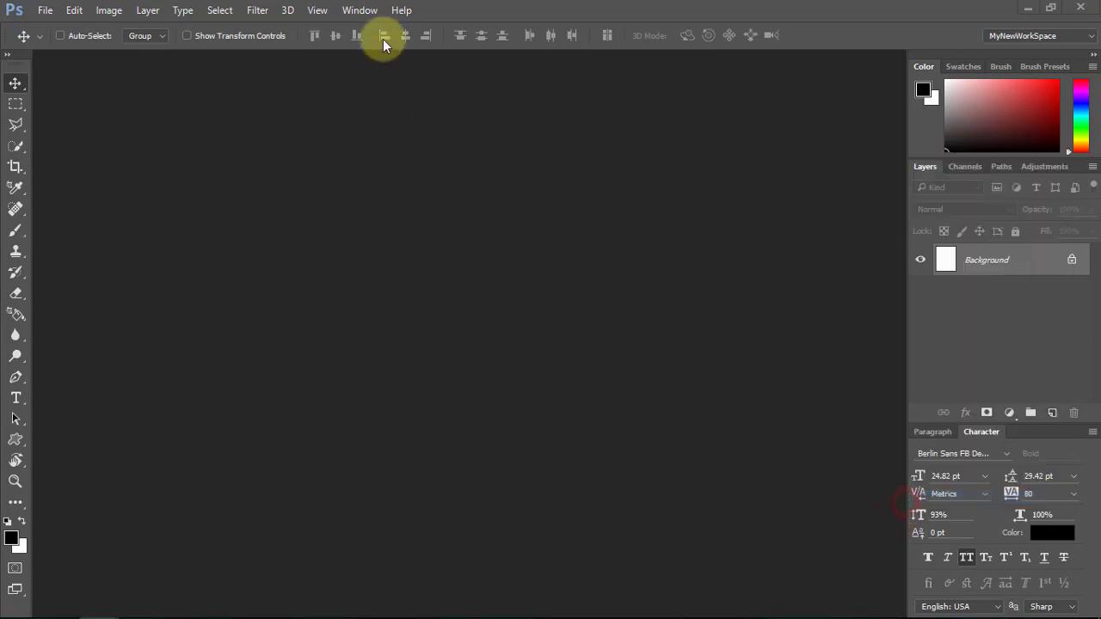
{"action": "left_click", "coordinate": [375, 15]}
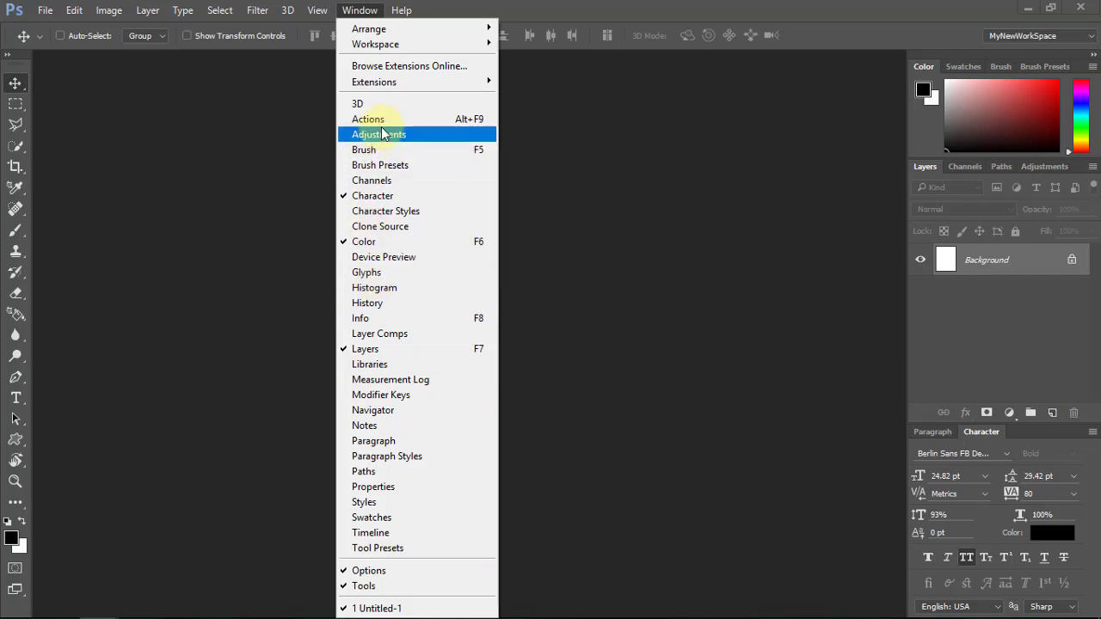
{"action": "left_click", "coordinate": [15, 83]}
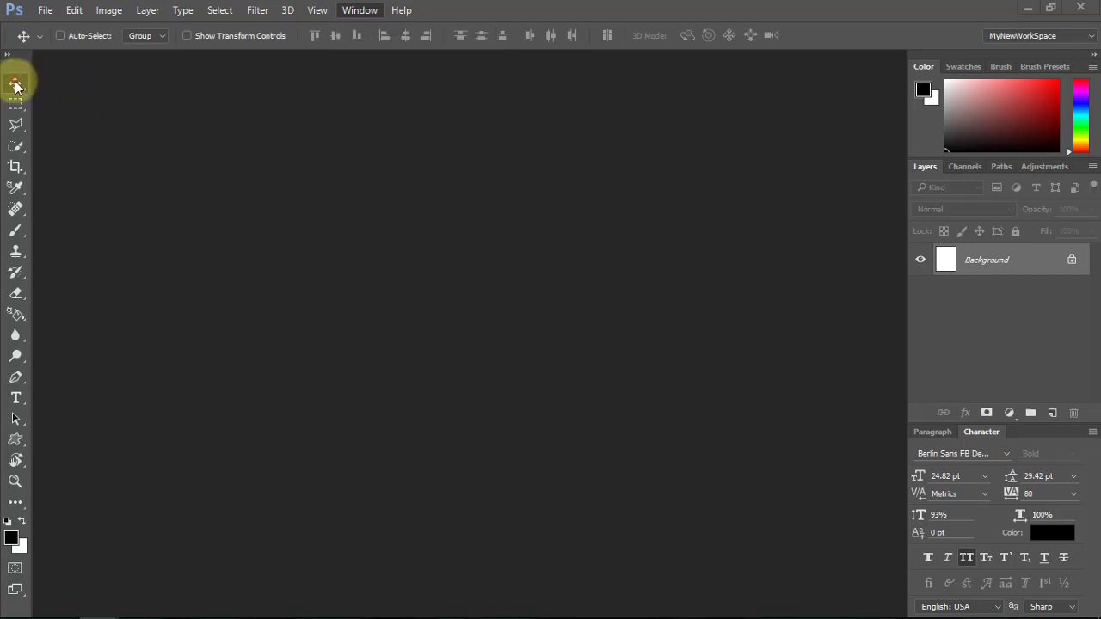